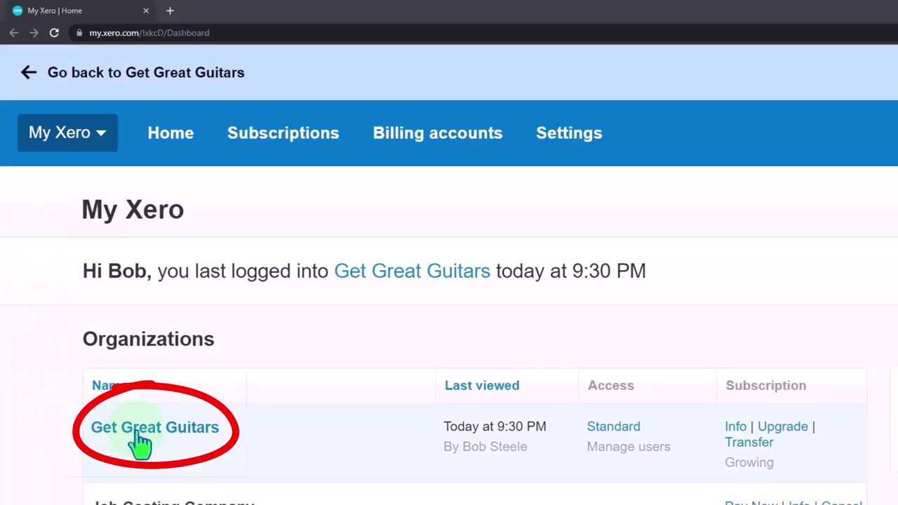
# - Open the Get Great Guitars organization and duplicate its dashboard browser tab twice
pyautogui.click(139, 434)
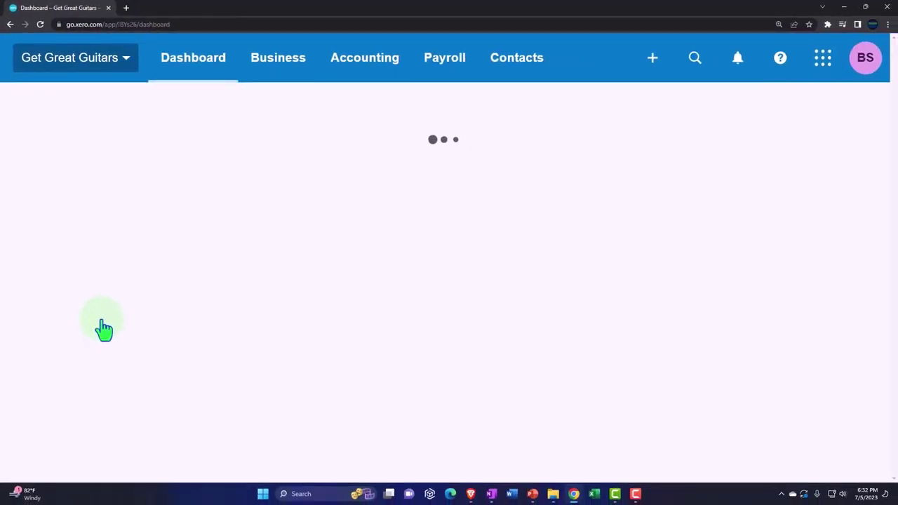
pyautogui.rightClick(85, 10)
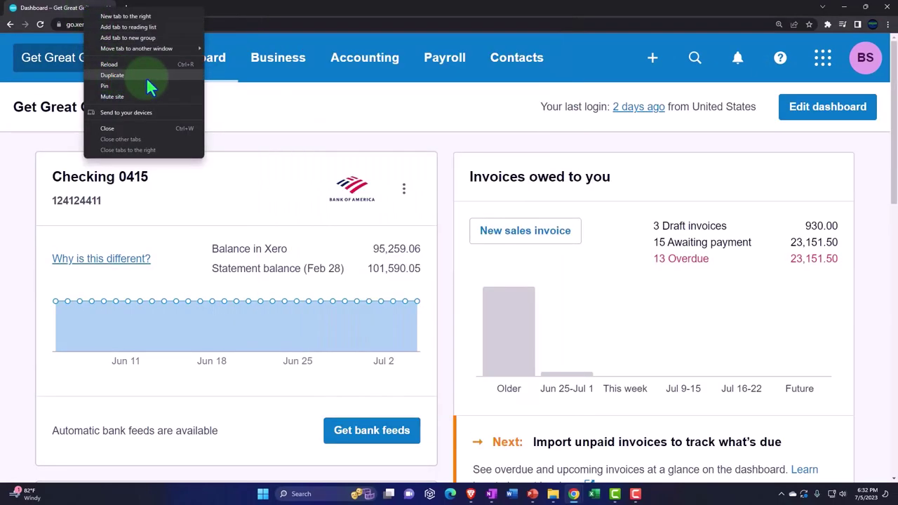
pyautogui.click(146, 78)
pyautogui.rightClick(186, 15)
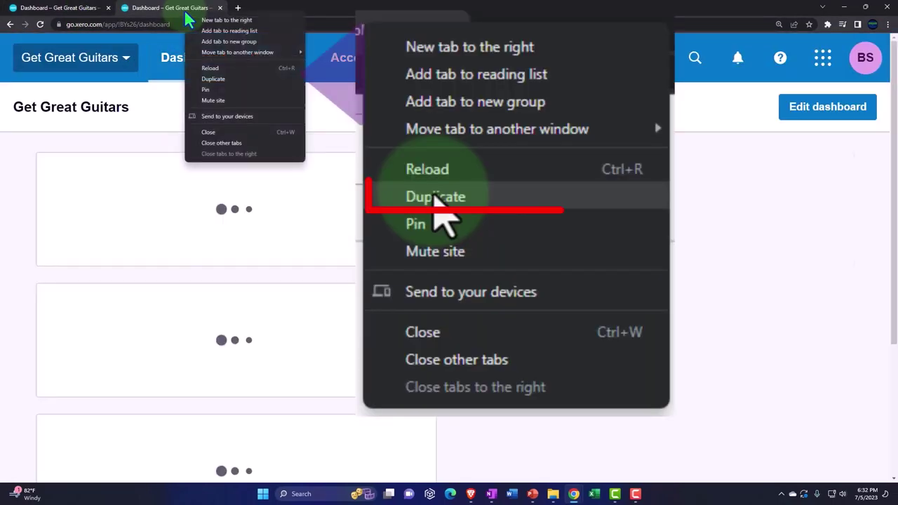
pyautogui.click(246, 78)
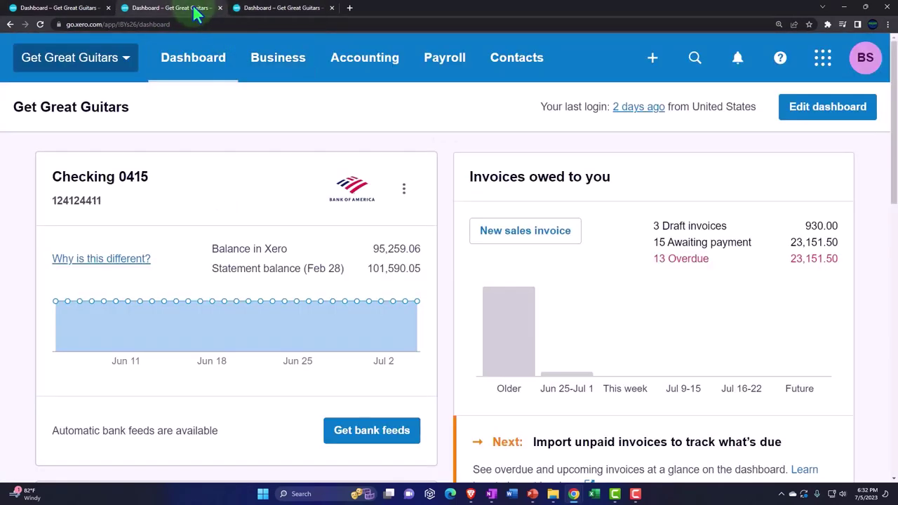
# - Open the Balance Sheet Comp report in the second browser tab and the Income Statement Comp report in the third
pyautogui.click(358, 62)
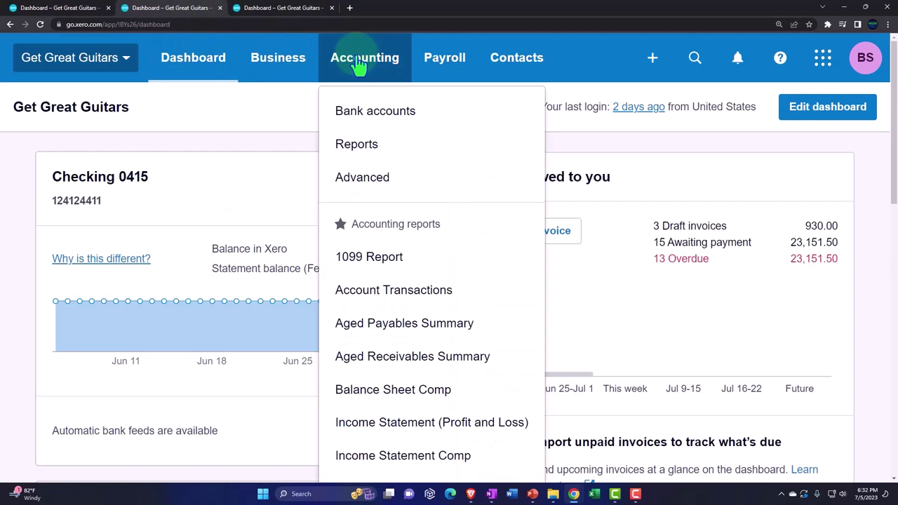
pyautogui.click(481, 396)
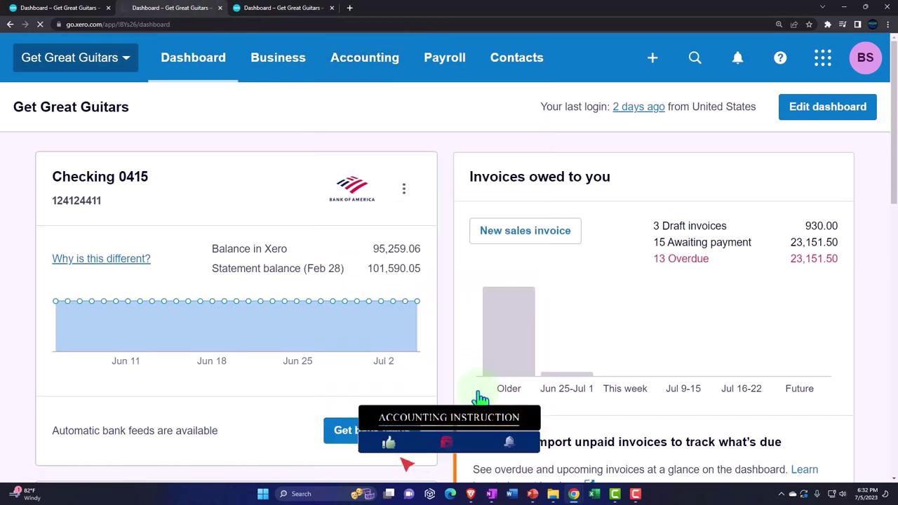
pyautogui.click(308, 9)
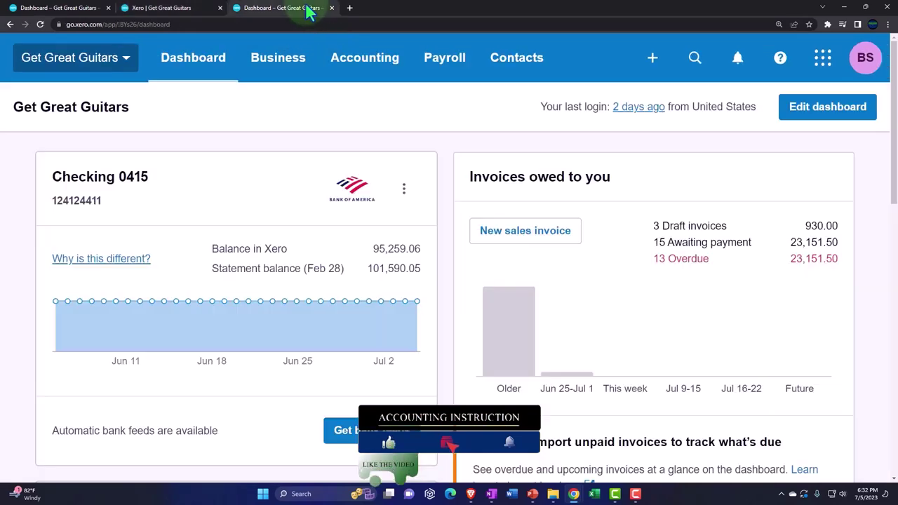
pyautogui.click(365, 59)
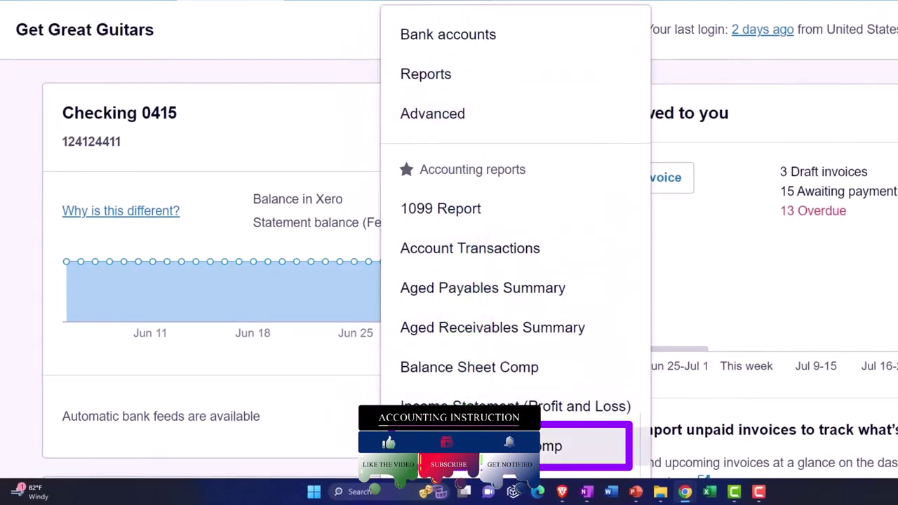
pyautogui.click(578, 451)
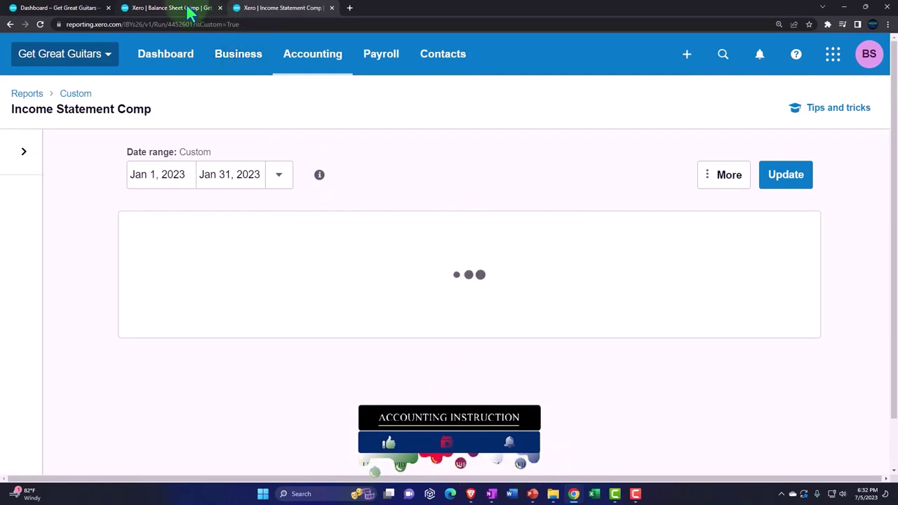
# - Examine the current assets on the Balance Sheet Comp report across the Jan 31, Feb 28 and Mar 31, 2023 columns
pyautogui.click(189, 12)
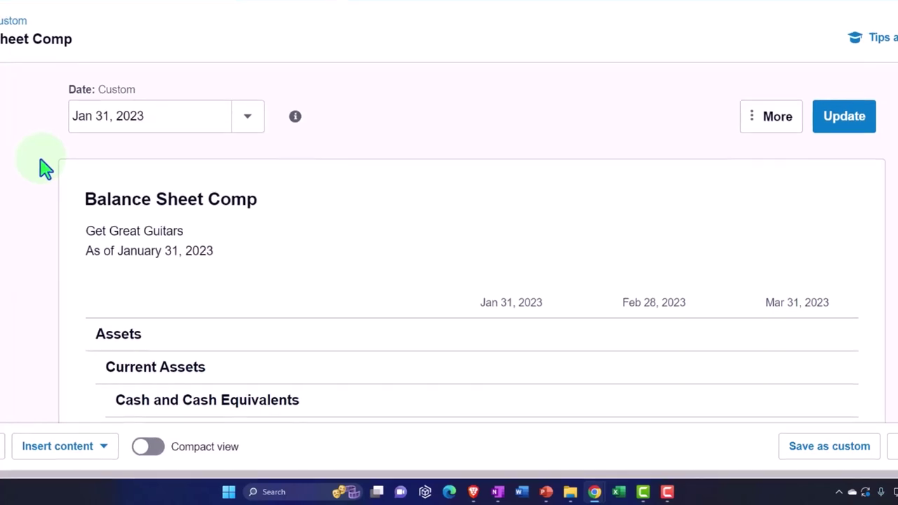
pyautogui.scroll(-1, 36, 165)
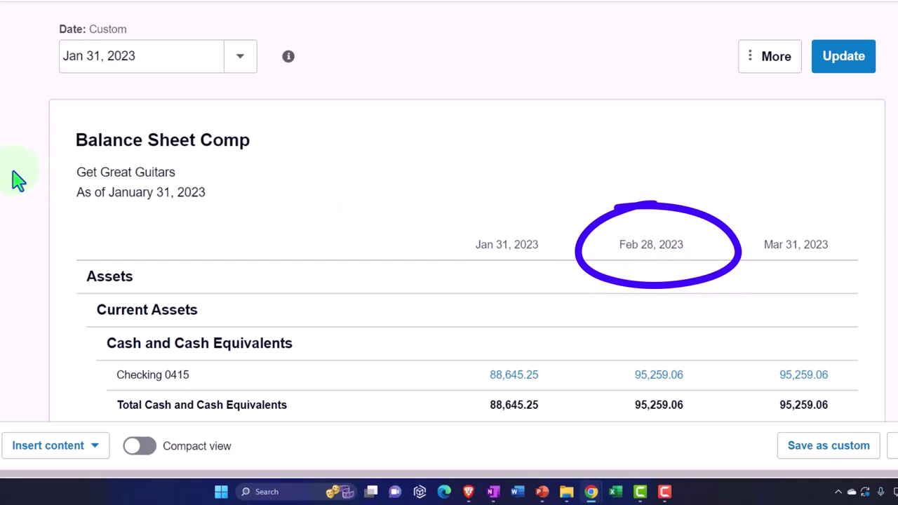
pyautogui.scroll(-2, 18, 181)
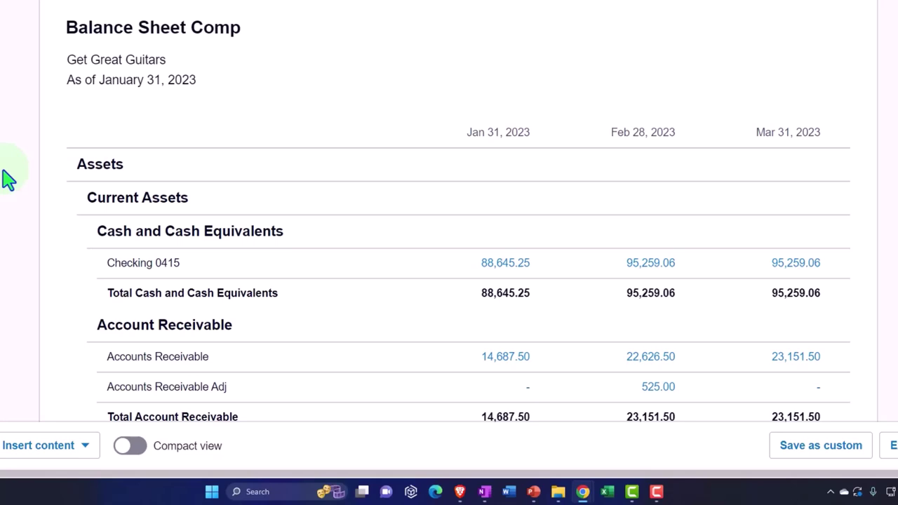
pyautogui.scroll(-1, 7, 179)
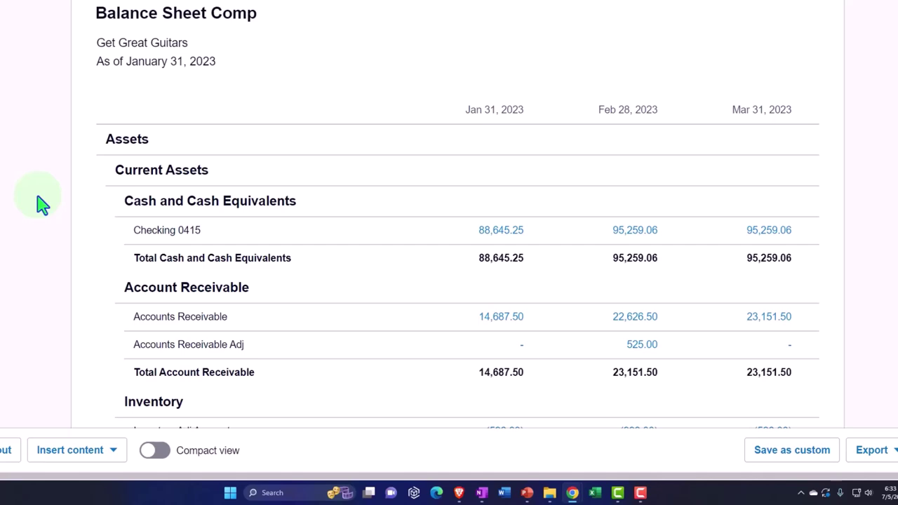
pyautogui.scroll(-1, 42, 204)
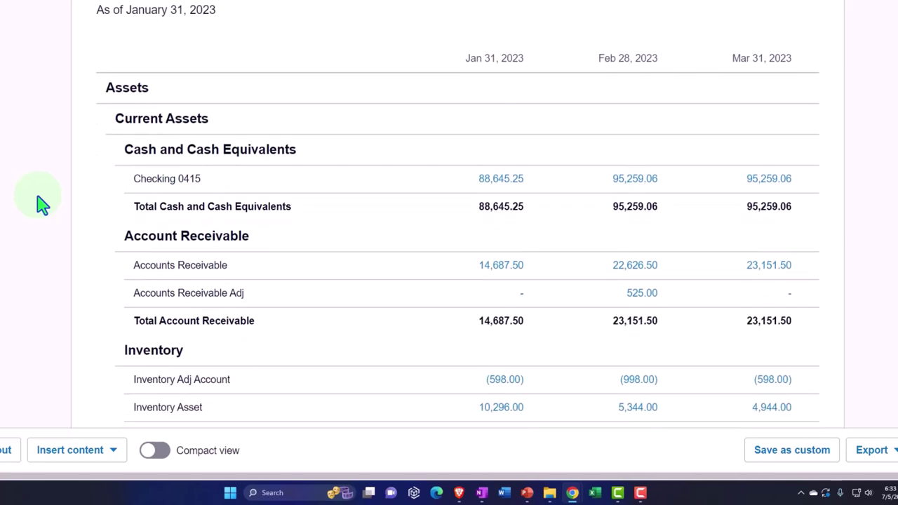
pyautogui.scroll(-1, 42, 203)
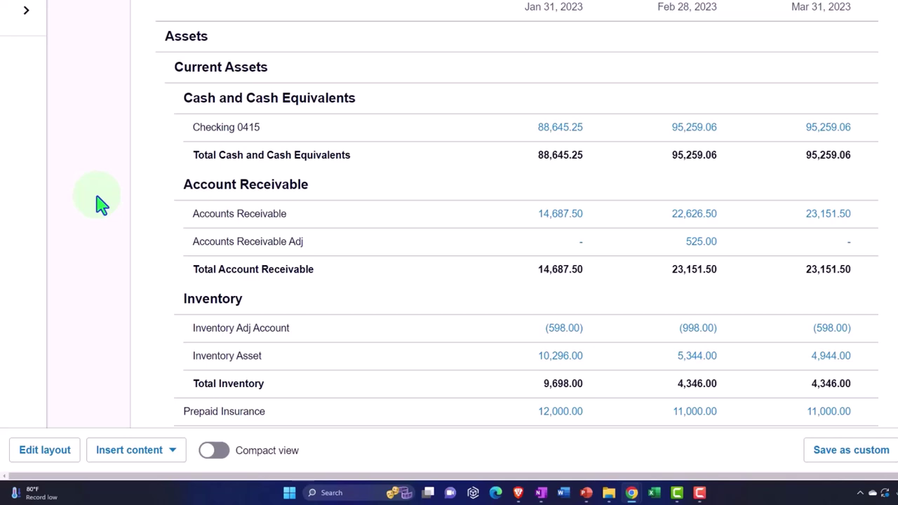
pyautogui.scroll(-1, 99, 204)
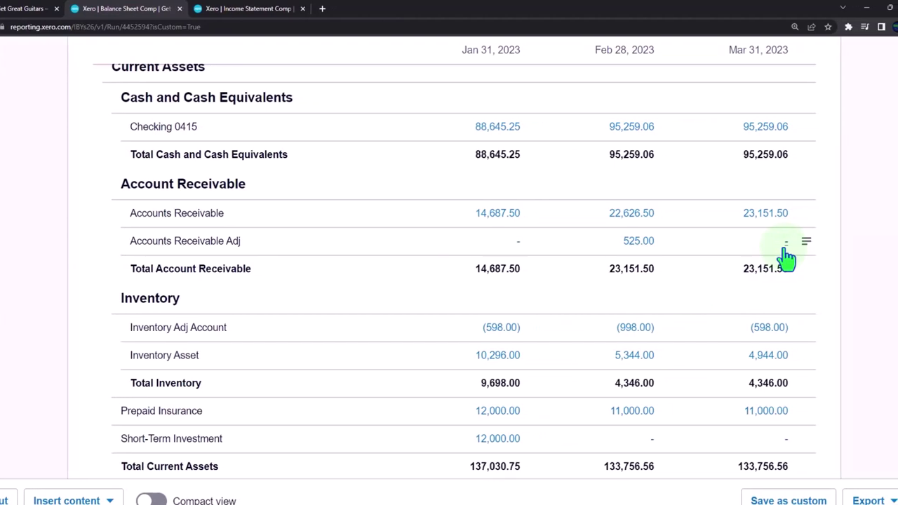
pyautogui.scroll(-3, 786, 259)
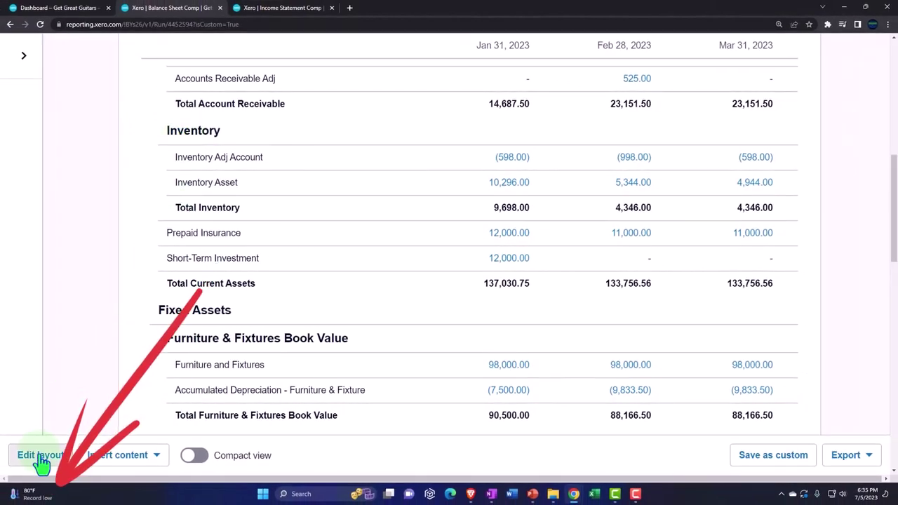
# - Examine the prepaid insurance, fixed assets, liabilities and equity sections of the Balance Sheet Comp report across the three month-end columns
pyautogui.scroll(-1, 121, 249)
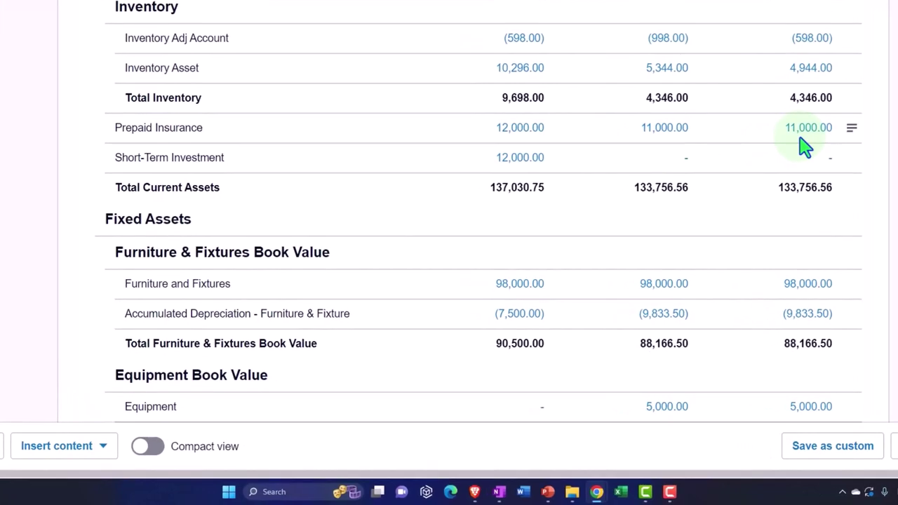
pyautogui.scroll(-3, 804, 146)
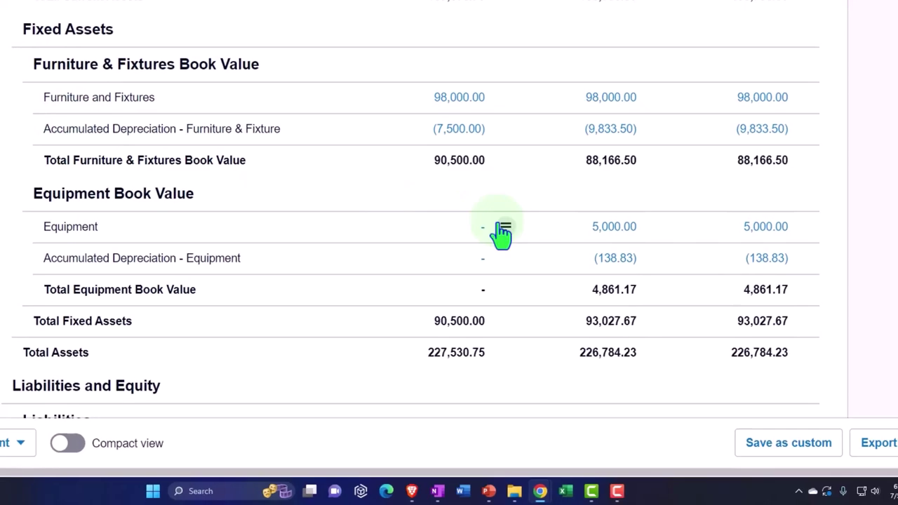
pyautogui.scroll(-2, 501, 234)
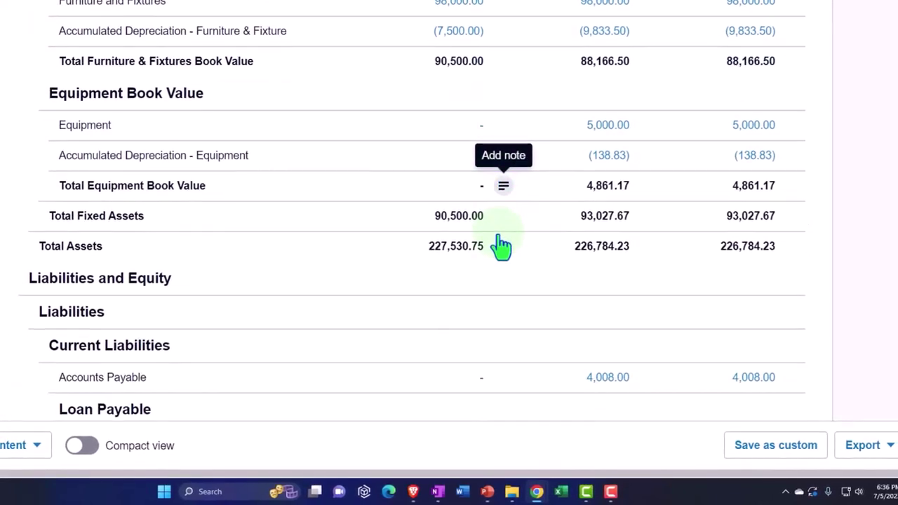
pyautogui.scroll(-4, 501, 246)
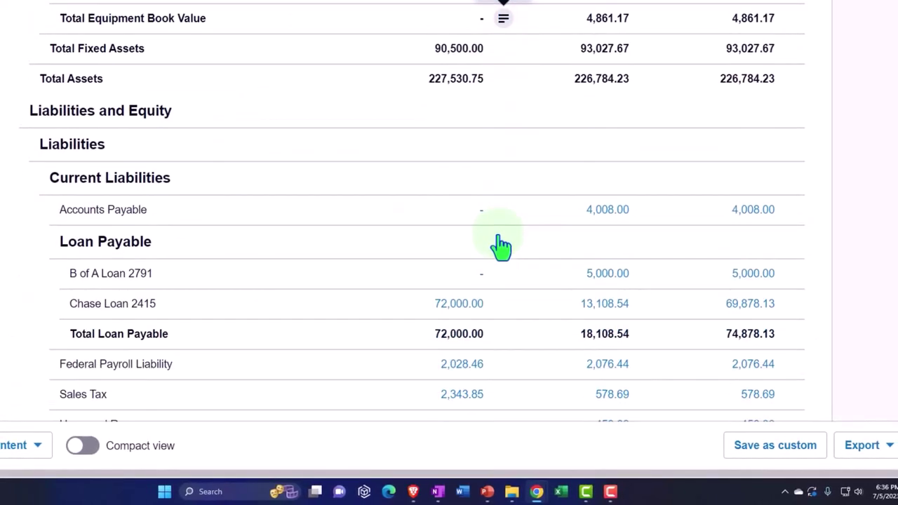
pyautogui.scroll(-1, 501, 246)
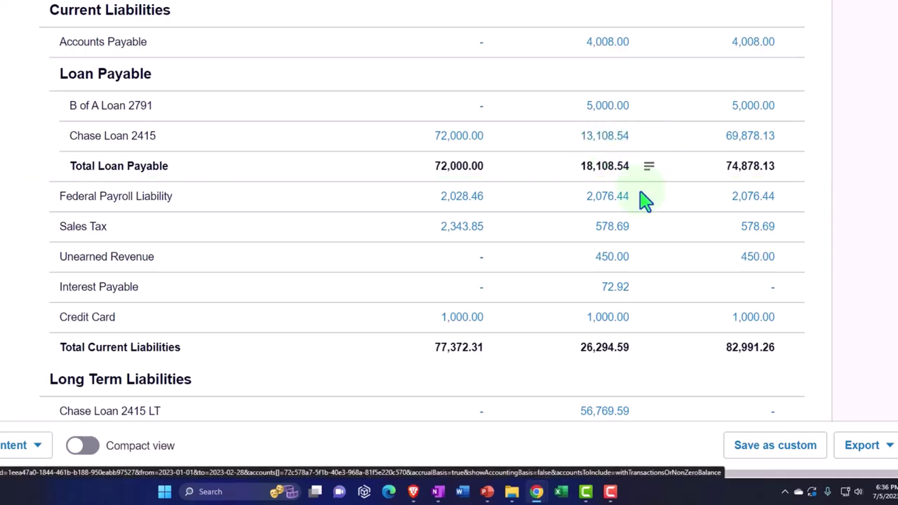
pyautogui.scroll(-1, 647, 351)
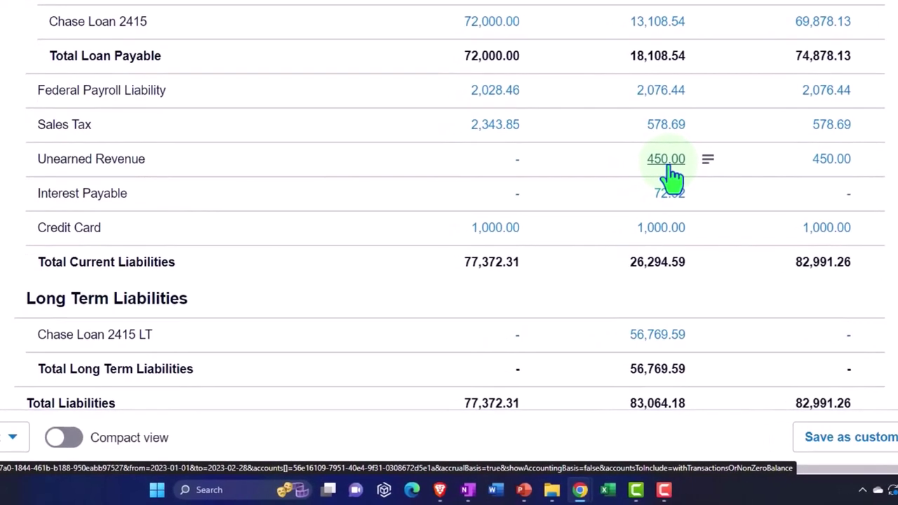
pyautogui.scroll(-1, 672, 179)
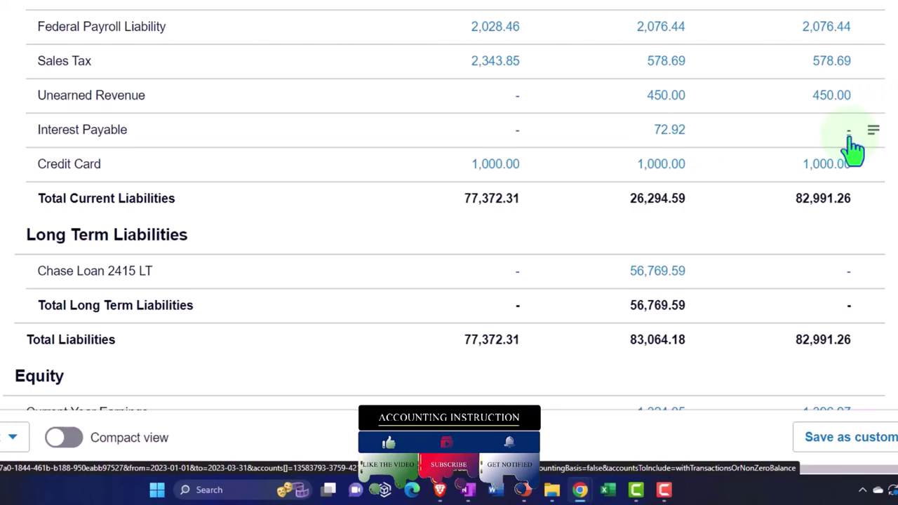
pyautogui.scroll(-5, 853, 148)
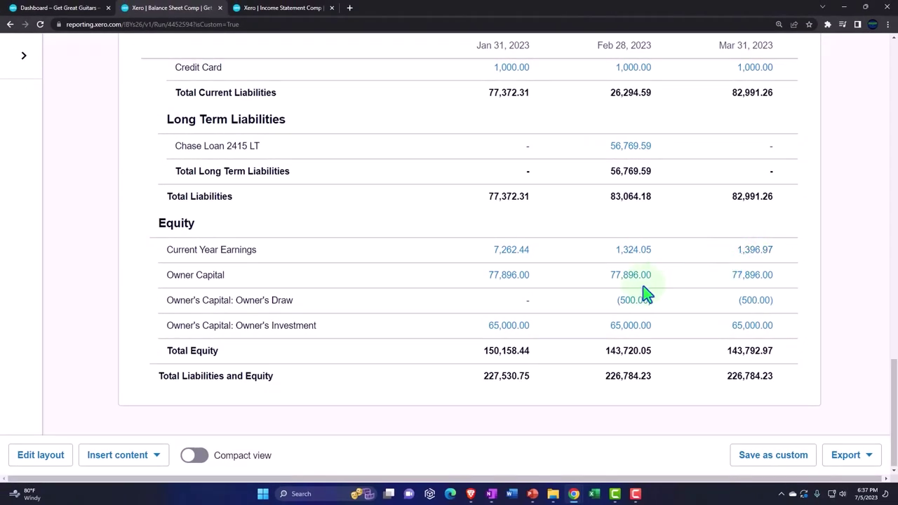
# - Switch to the Income Statement Comp browser tab and duplicate it
pyautogui.click(306, 18)
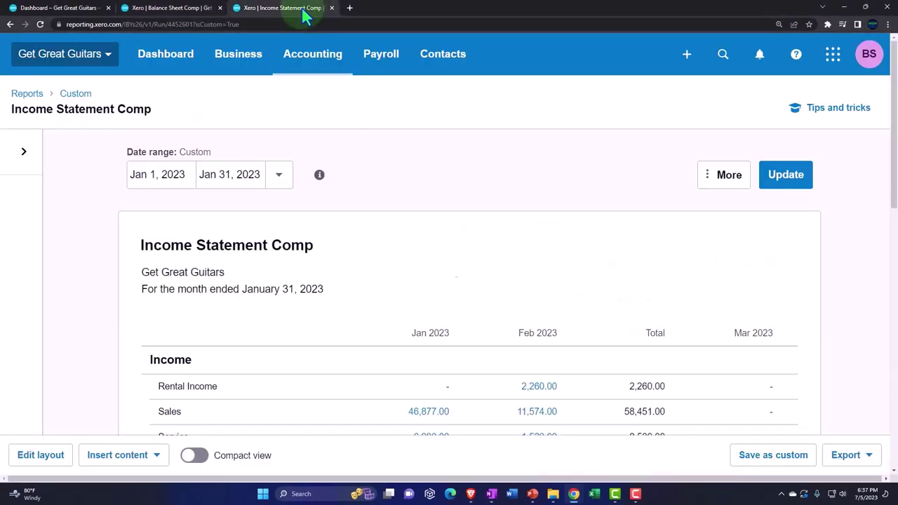
pyautogui.rightClick(303, 15)
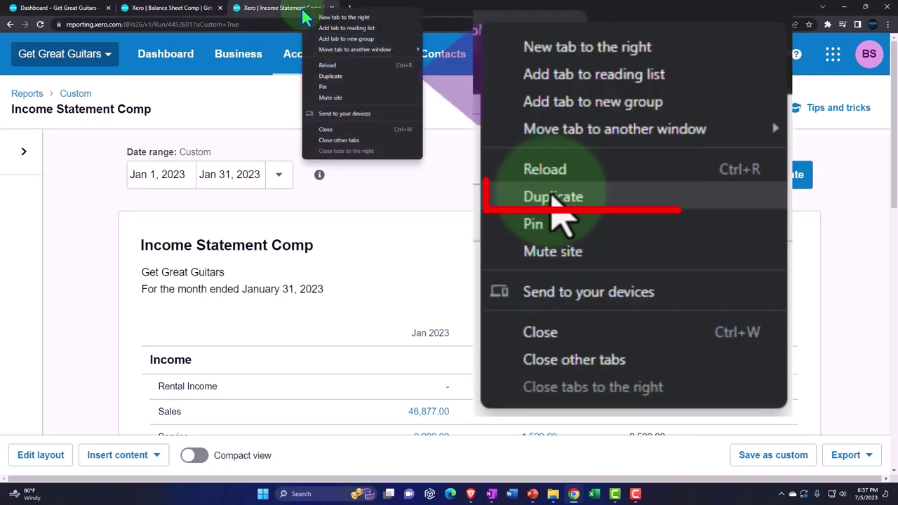
pyautogui.click(315, 72)
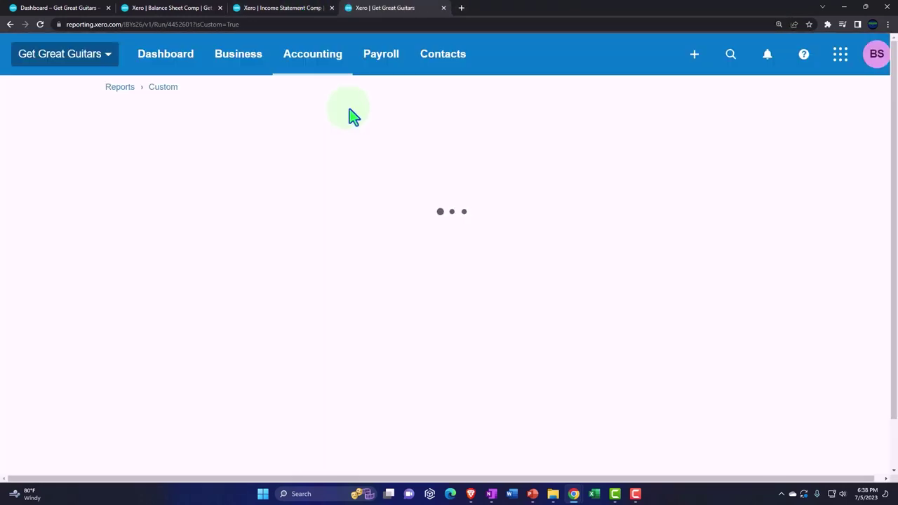
pyautogui.click(314, 64)
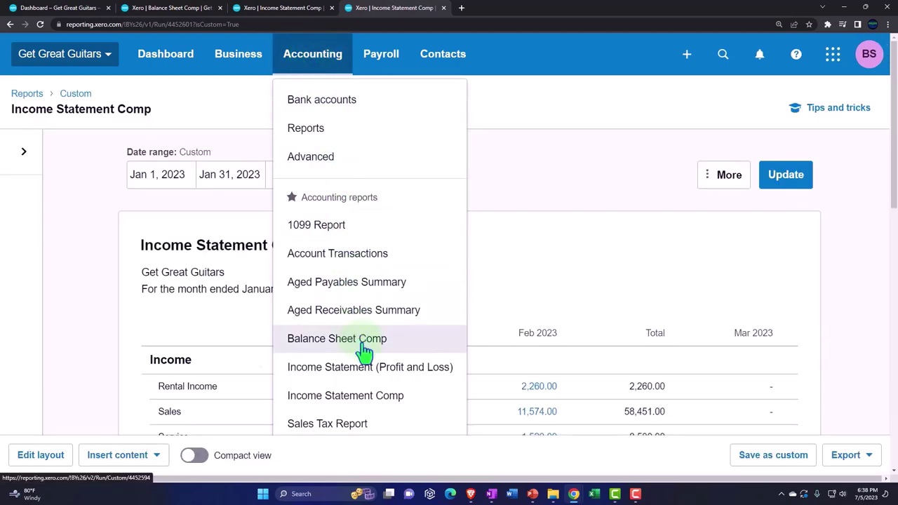
pyautogui.click(336, 137)
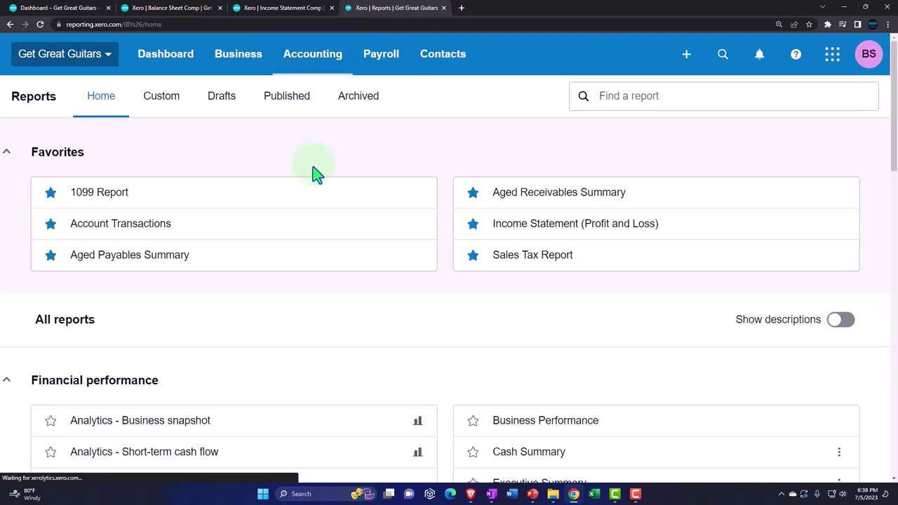
pyautogui.scroll(-3, 313, 175)
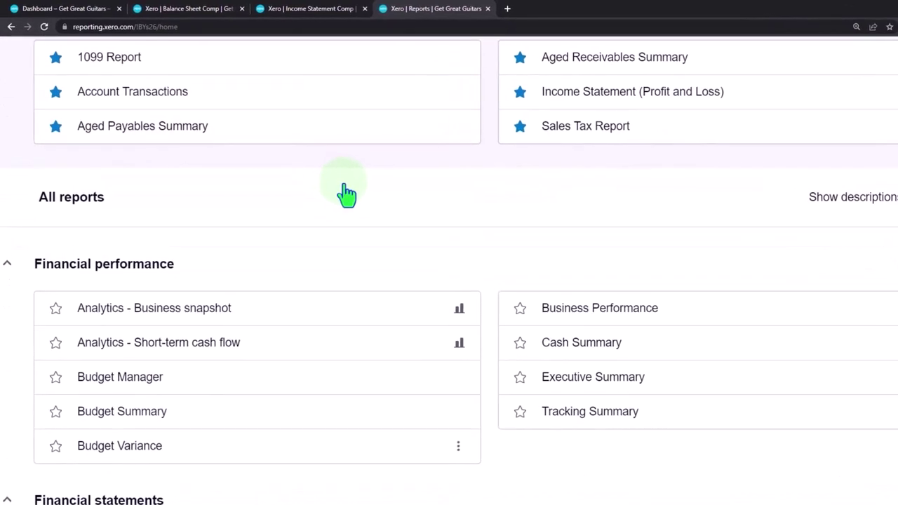
pyautogui.scroll(3, 320, 181)
# - Open the Balance Sheet Comp report in the duplicated browser tab and open its layout for editing
pyautogui.click(369, 68)
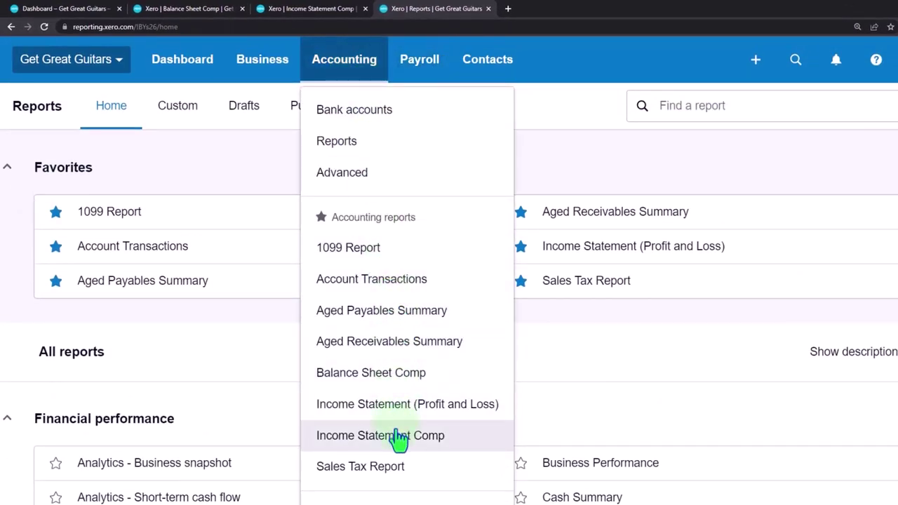
pyautogui.click(420, 385)
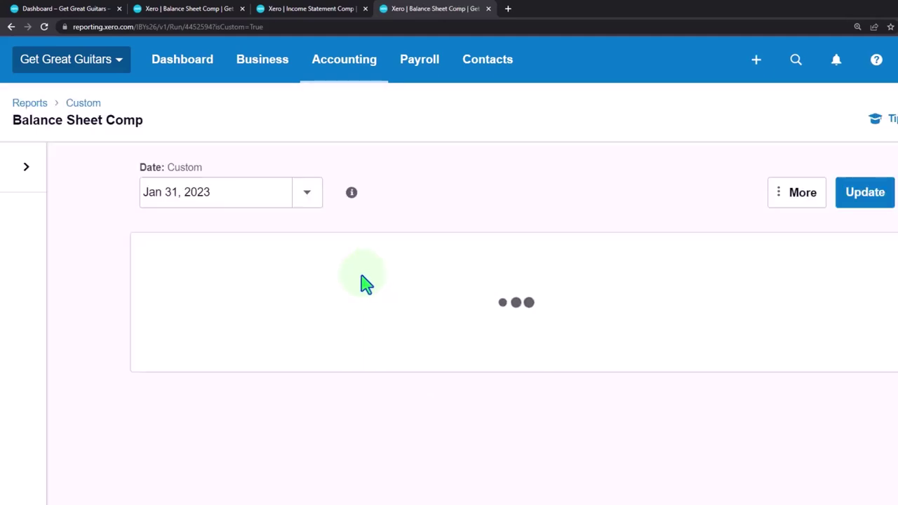
pyautogui.scroll(-2, 361, 281)
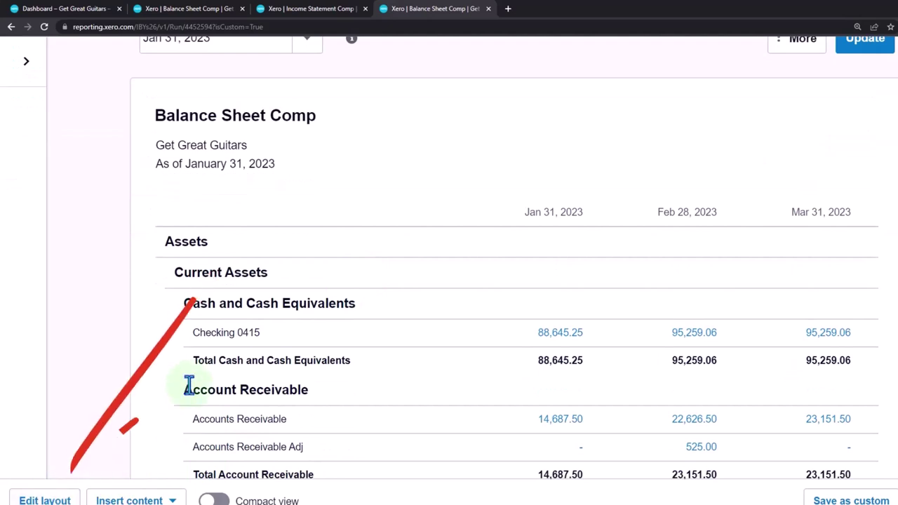
pyautogui.scroll(-4, 190, 365)
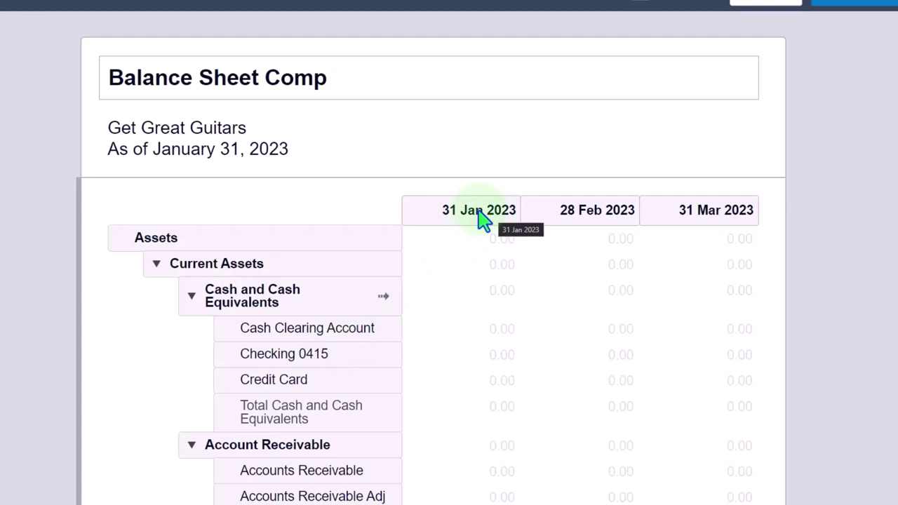
# - Delete the 28 Feb 2023 and 31 Mar 2023 columns from the layout and change the report title to Balance Sheet
pyautogui.click(482, 214)
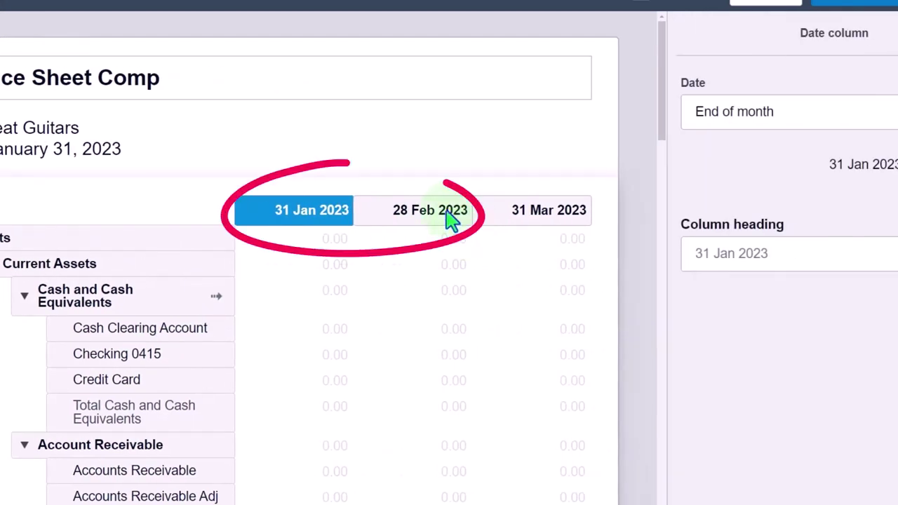
pyautogui.click(445, 216)
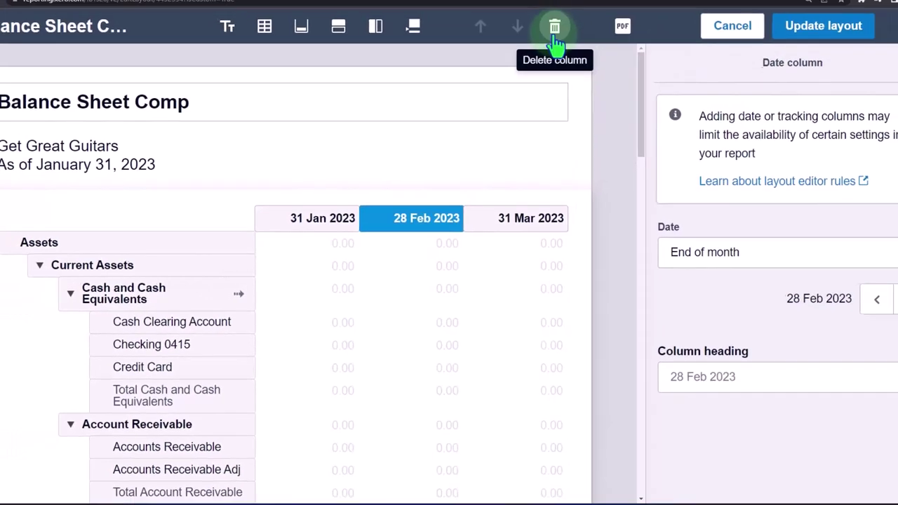
pyautogui.click(554, 27)
pyautogui.click(530, 218)
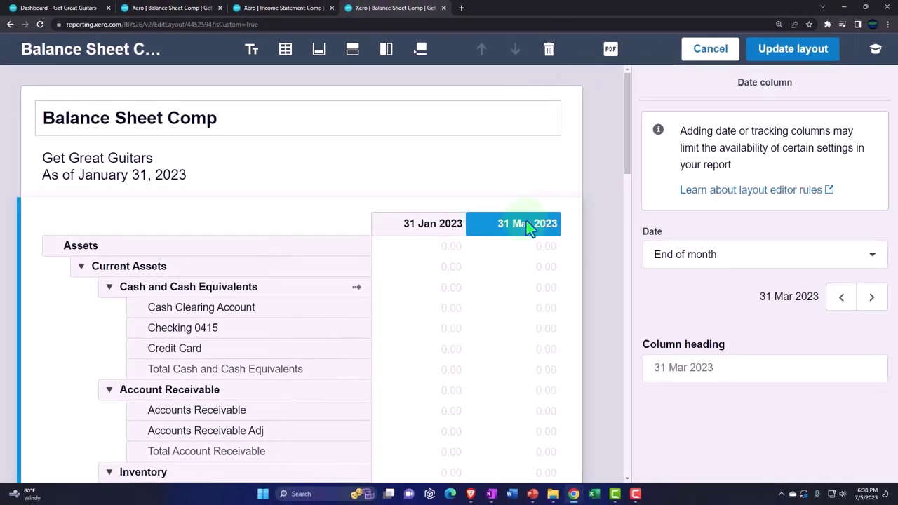
pyautogui.click(549, 50)
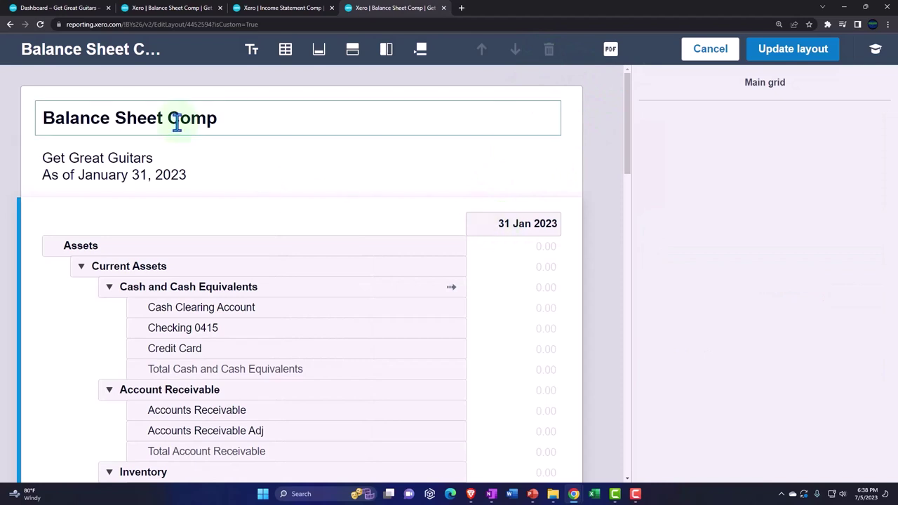
pyautogui.click(238, 119)
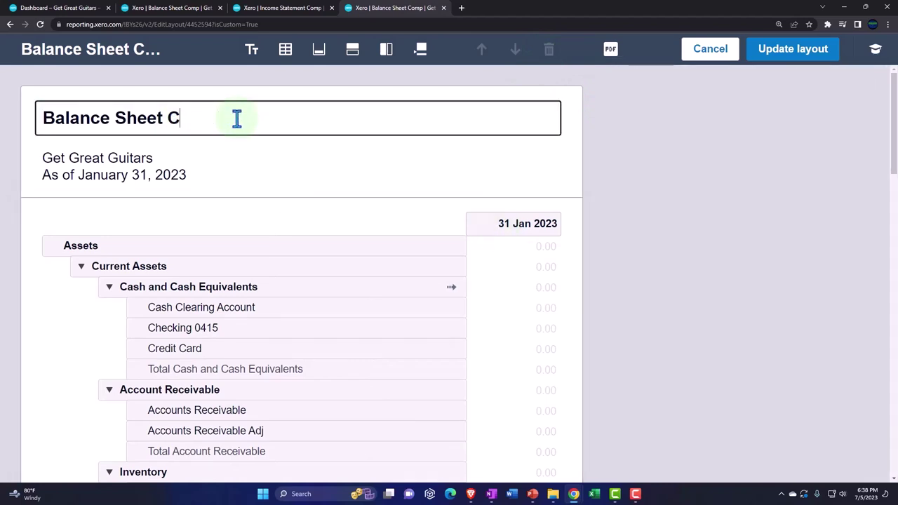
# - Collapse the Inventory and Account Receivable groups under Current Assets in the report layout
pyautogui.scroll(-3, 194, 265)
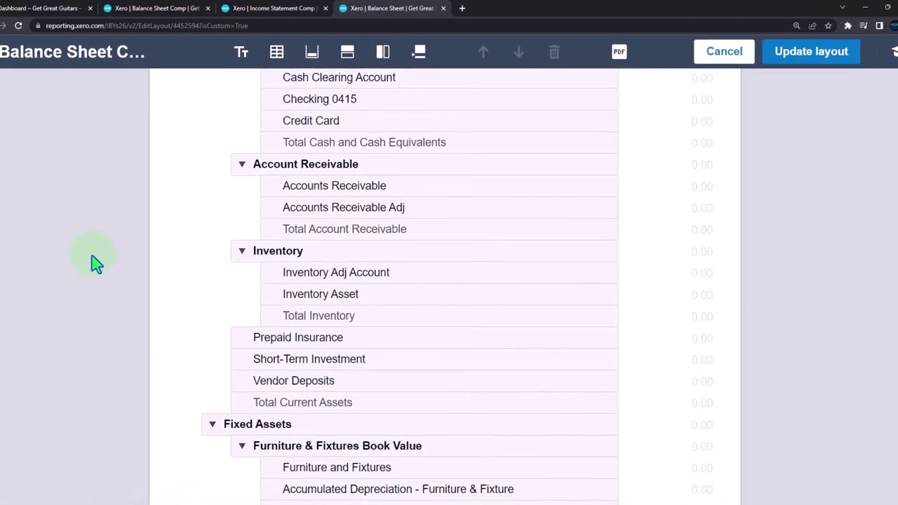
pyautogui.click(239, 254)
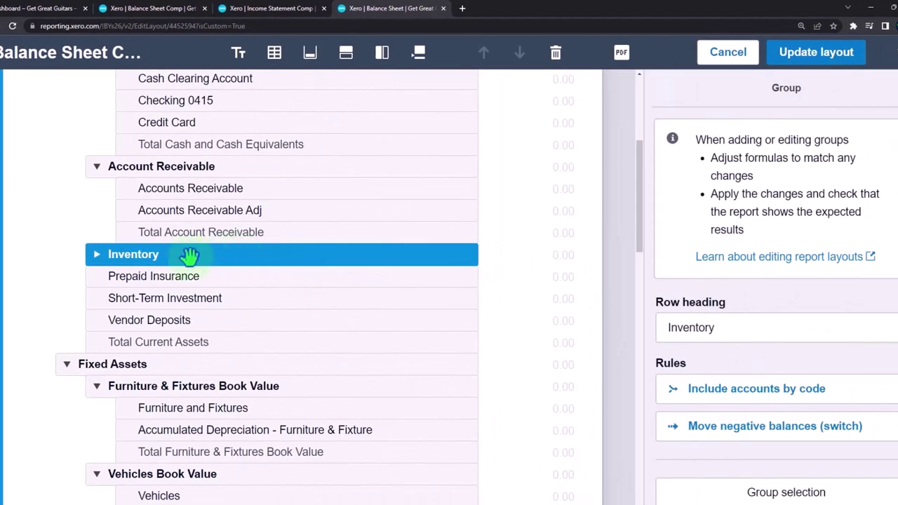
pyautogui.click(97, 254)
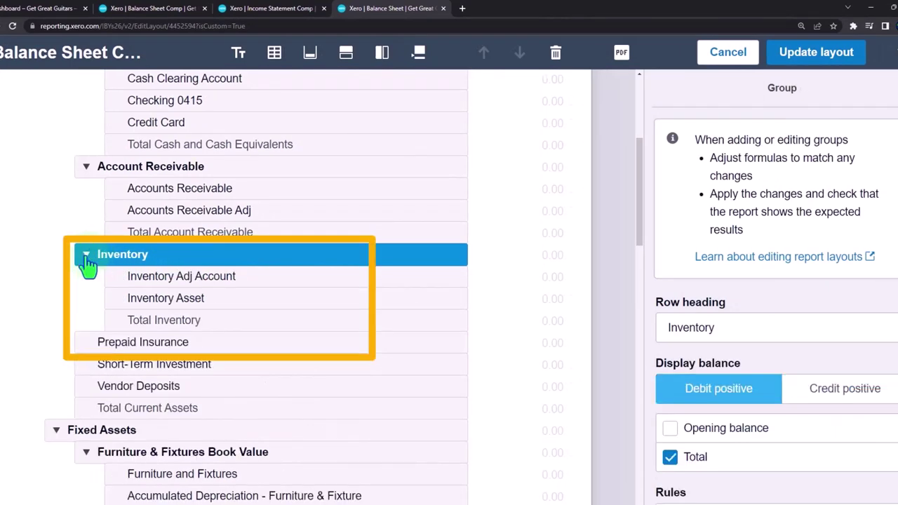
pyautogui.click(86, 255)
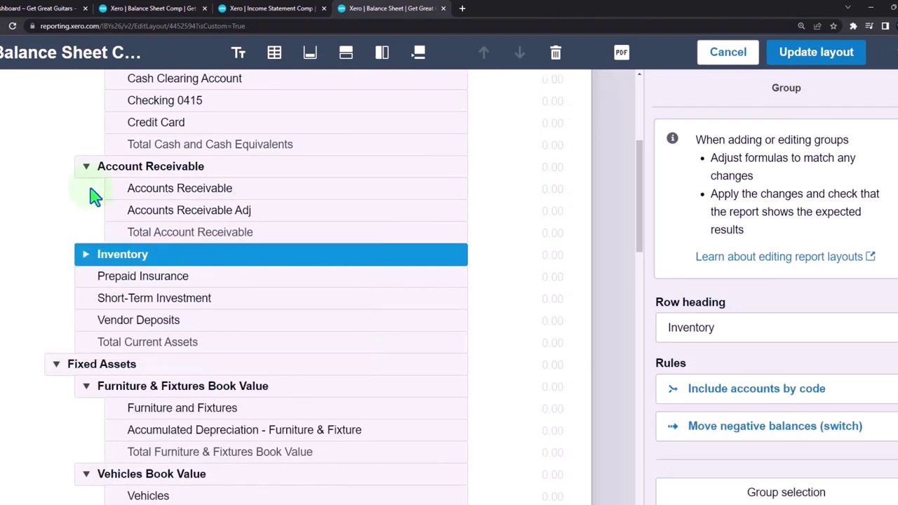
pyautogui.click(86, 167)
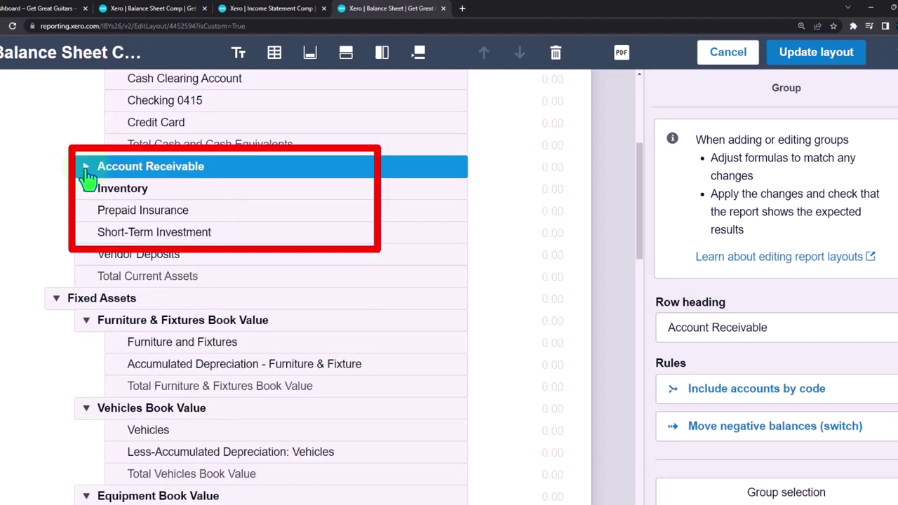
# - Collapse the Loan Payable group under Current Liabilities and apply the layout changes to the report
pyautogui.scroll(-1, 51, 204)
pyautogui.scroll(-6, 52, 209)
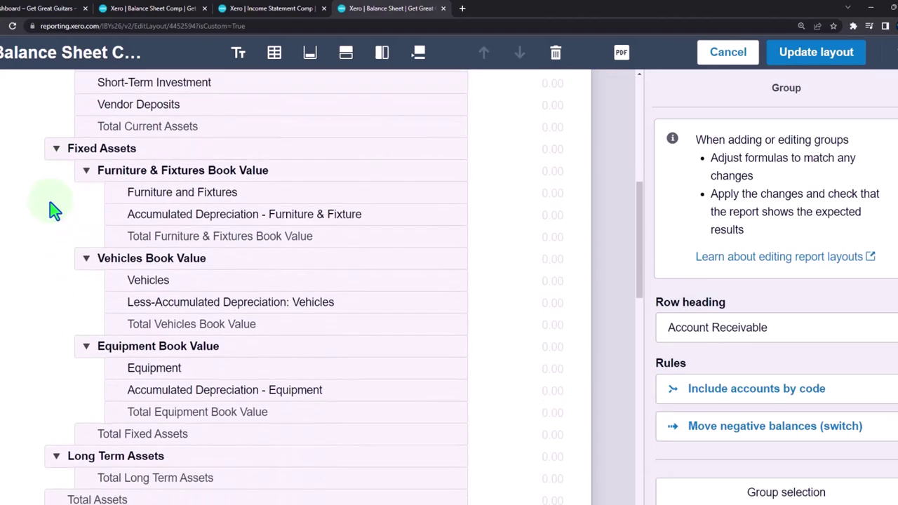
pyautogui.scroll(-4, 52, 209)
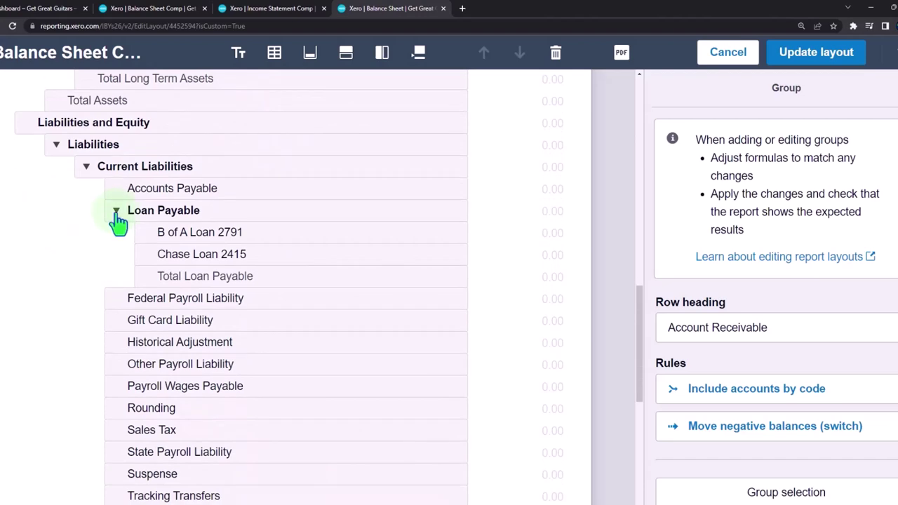
pyautogui.click(117, 212)
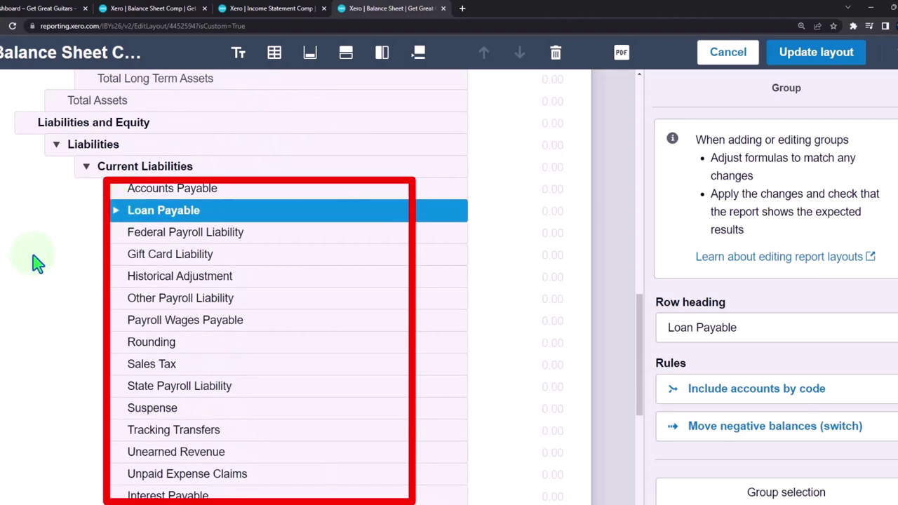
pyautogui.scroll(-5, 32, 262)
pyautogui.scroll(-2, 37, 263)
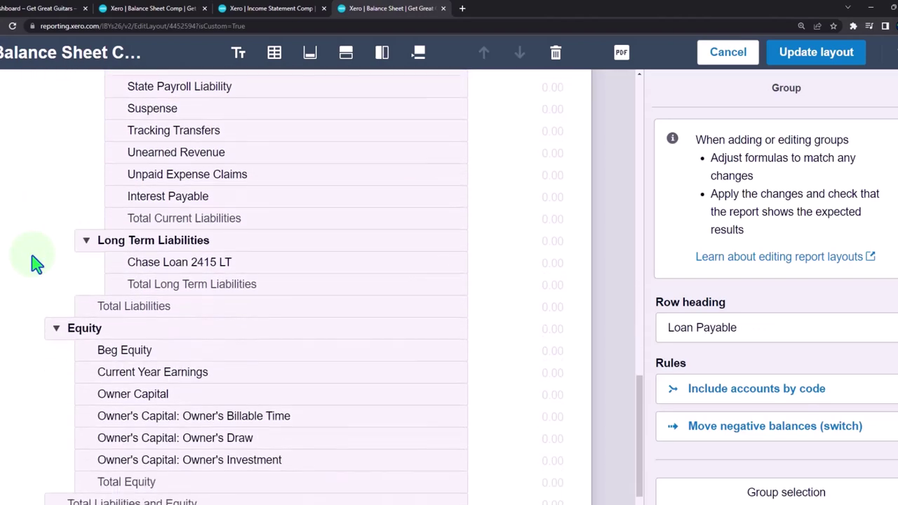
pyautogui.scroll(-1, 36, 262)
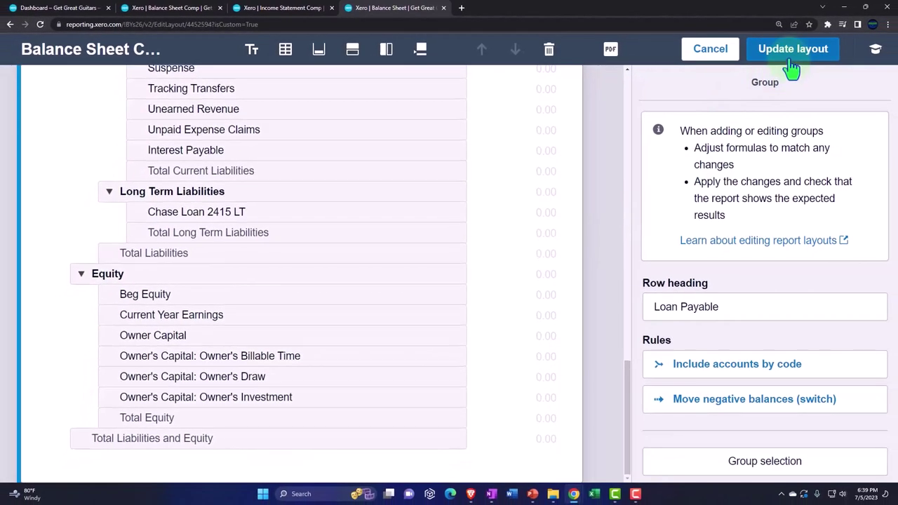
pyautogui.click(790, 65)
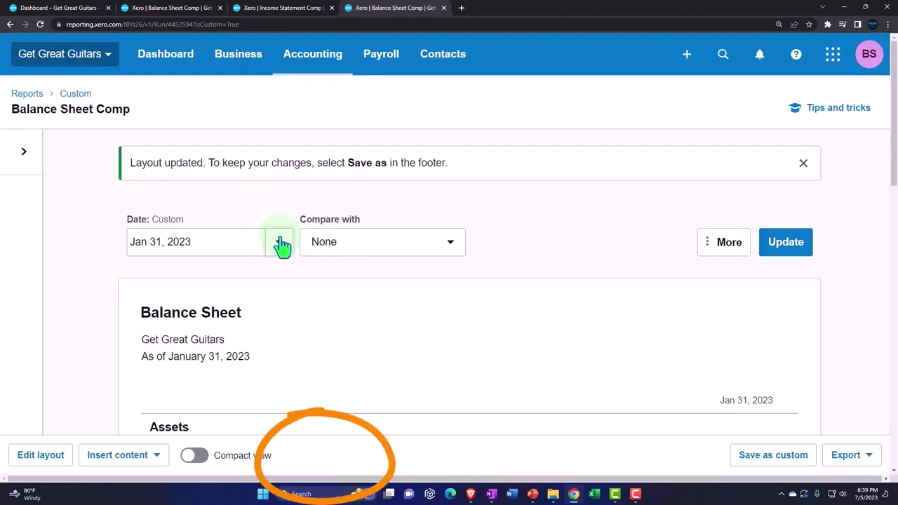
# - Set the report date to Feb 28, 2023 and update the balance sheet
pyautogui.click(280, 244)
pyautogui.click(330, 456)
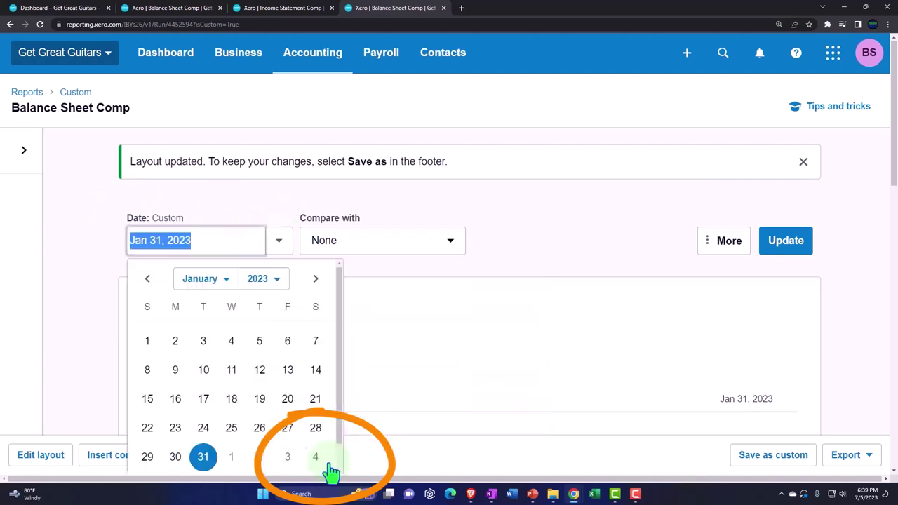
pyautogui.click(237, 288)
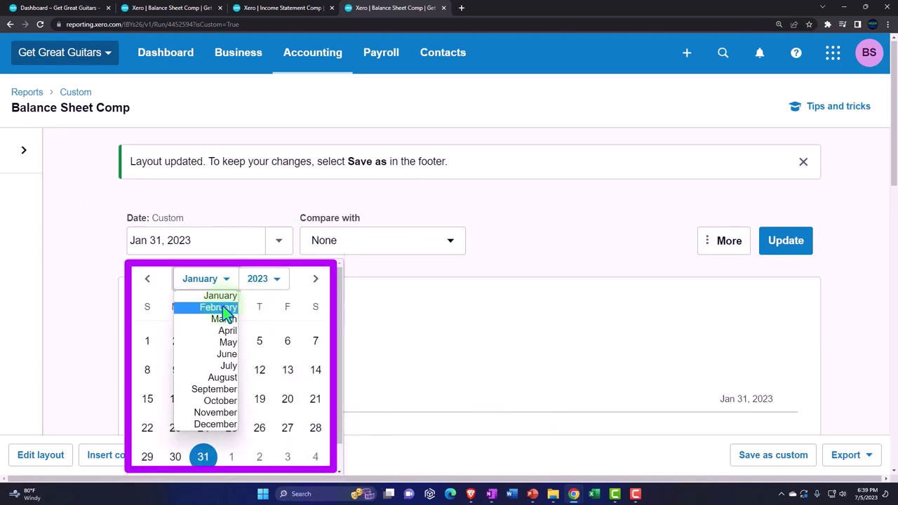
pyautogui.click(226, 308)
pyautogui.click(204, 457)
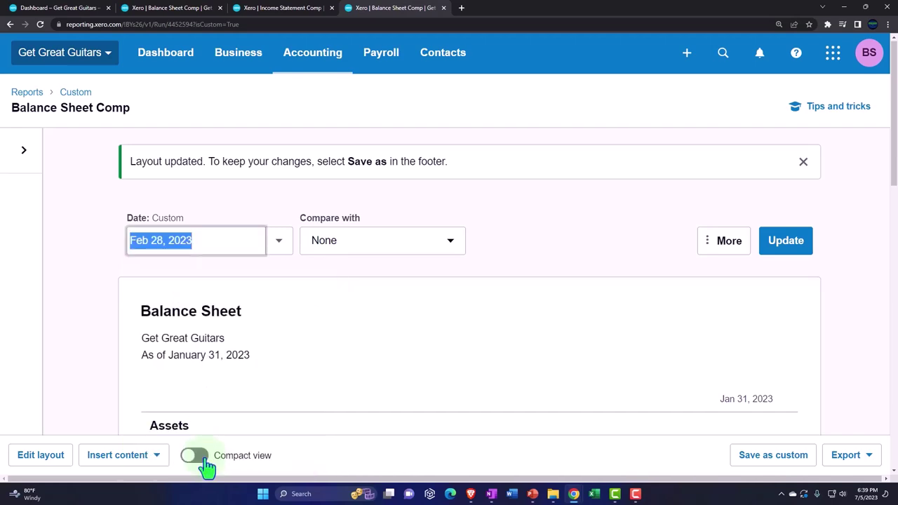
pyautogui.click(786, 242)
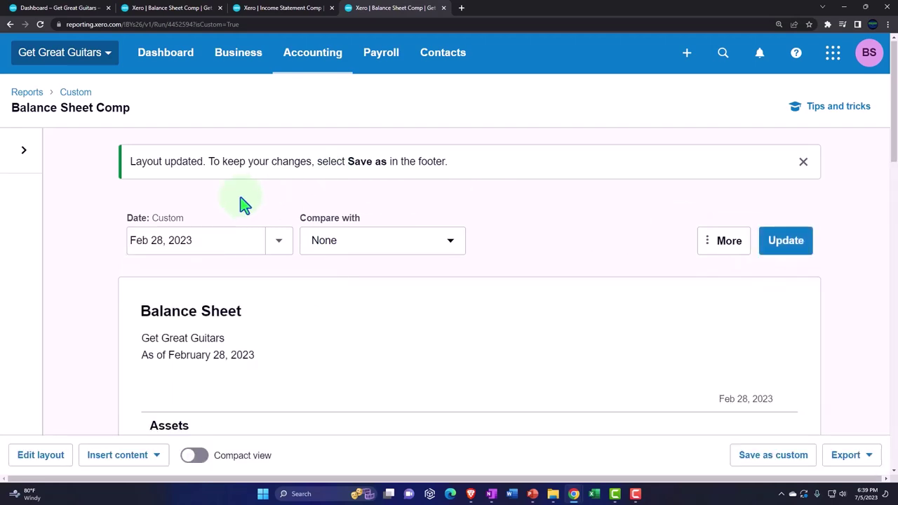
# - Examine the collapsed current asset lines, fixed assets, liabilities and equity on the February 28, 2023 balance sheet
pyautogui.scroll(-5, 190, 211)
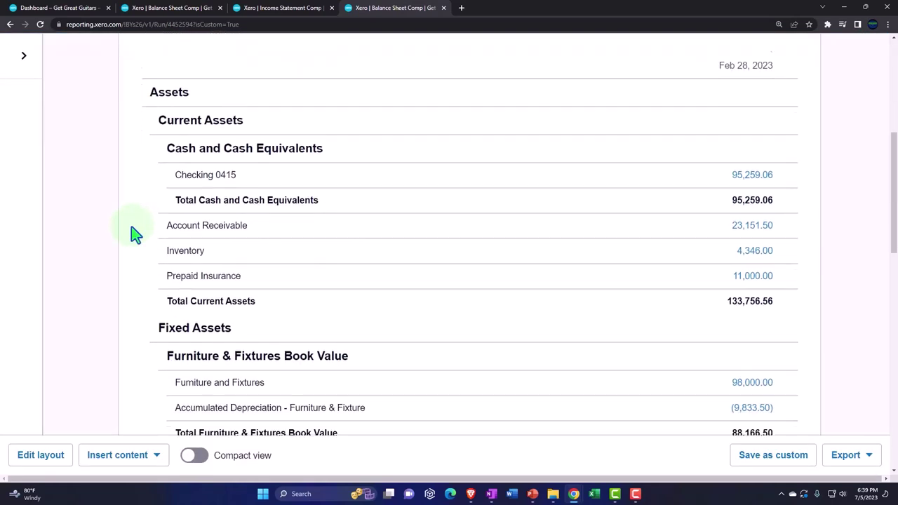
pyautogui.scroll(-1, 281, 211)
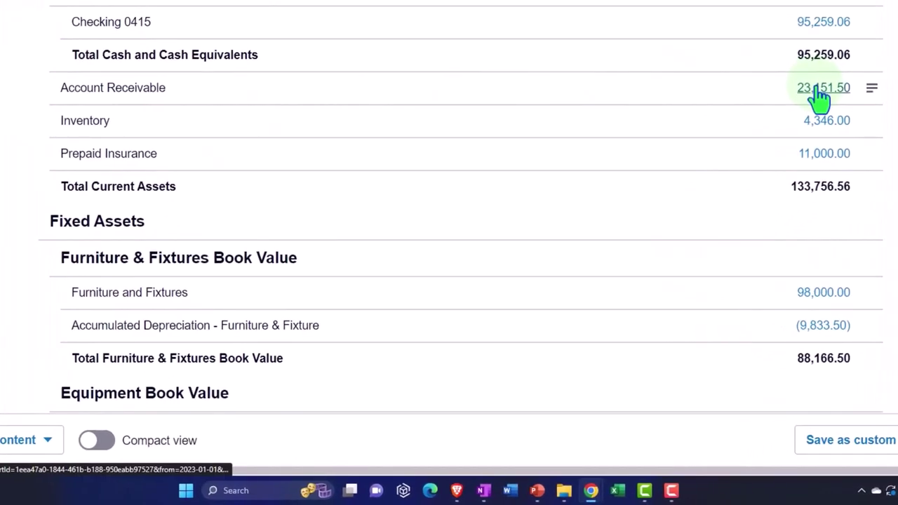
pyautogui.scroll(-1, 820, 99)
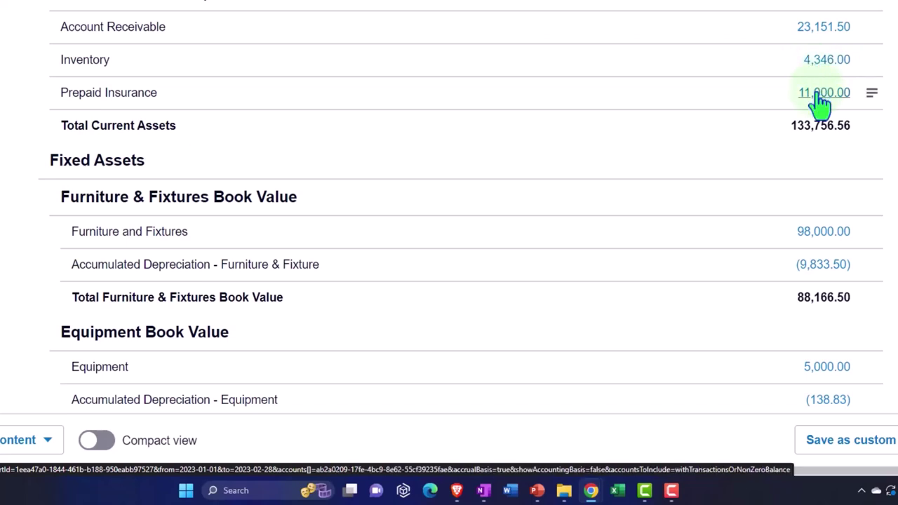
pyautogui.scroll(-2, 818, 104)
pyautogui.scroll(-1, 316, 133)
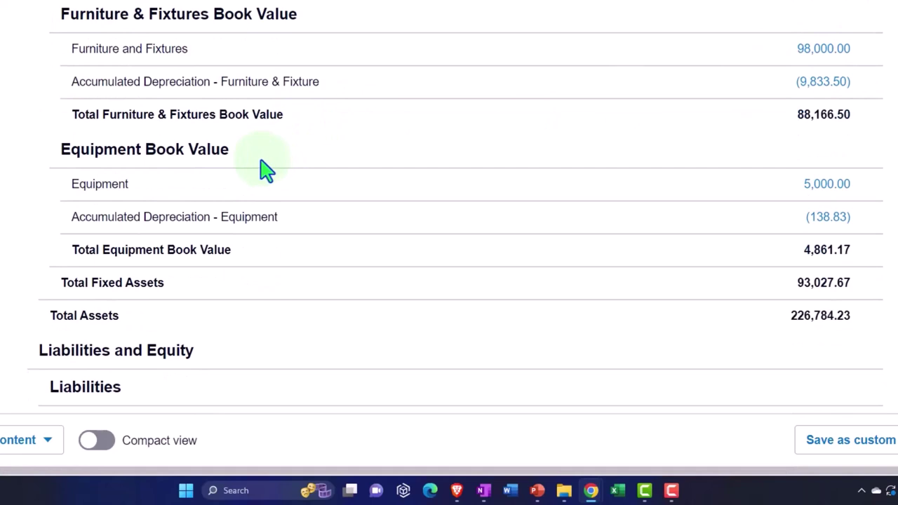
pyautogui.scroll(-3, 266, 168)
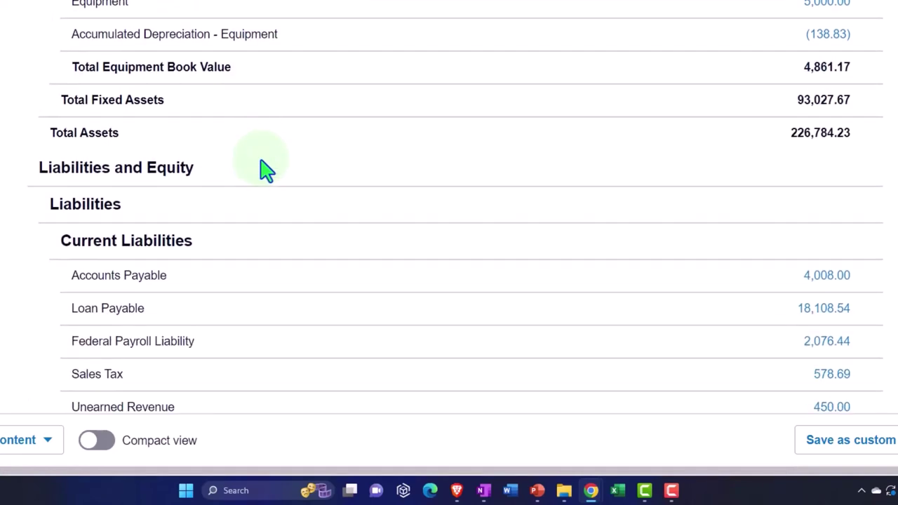
pyautogui.scroll(-3, 267, 168)
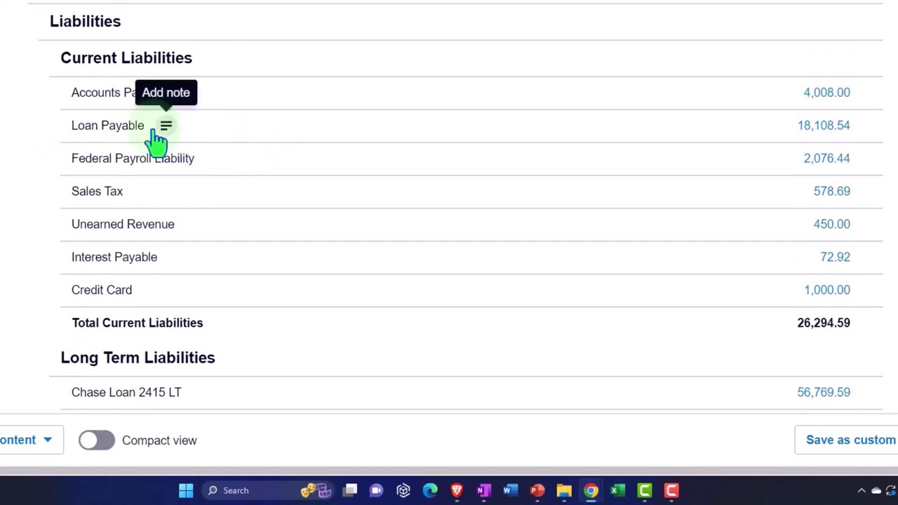
pyautogui.scroll(-1, 159, 222)
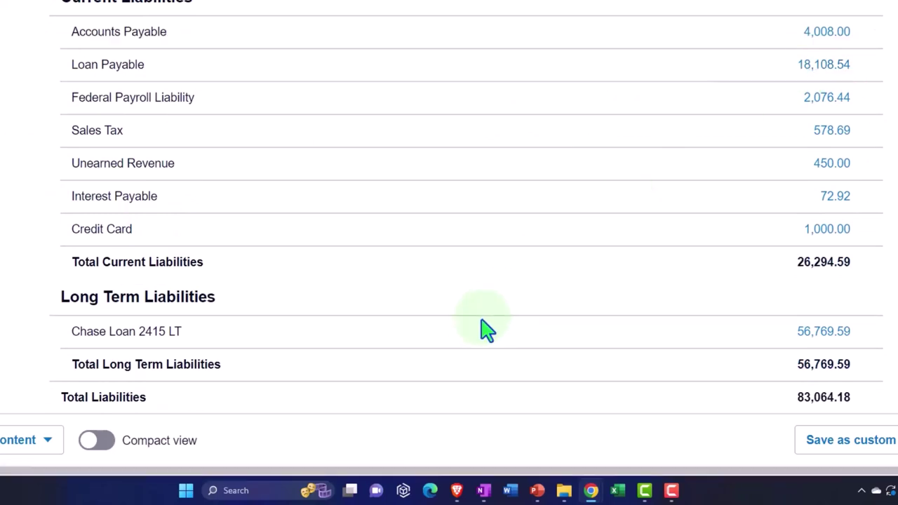
pyautogui.scroll(-4, 536, 341)
pyautogui.scroll(3, 540, 347)
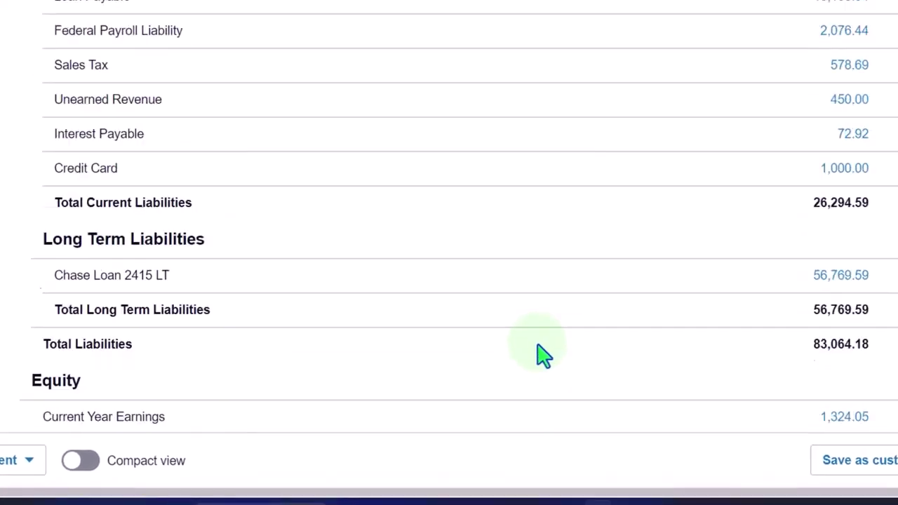
pyautogui.scroll(15, 543, 354)
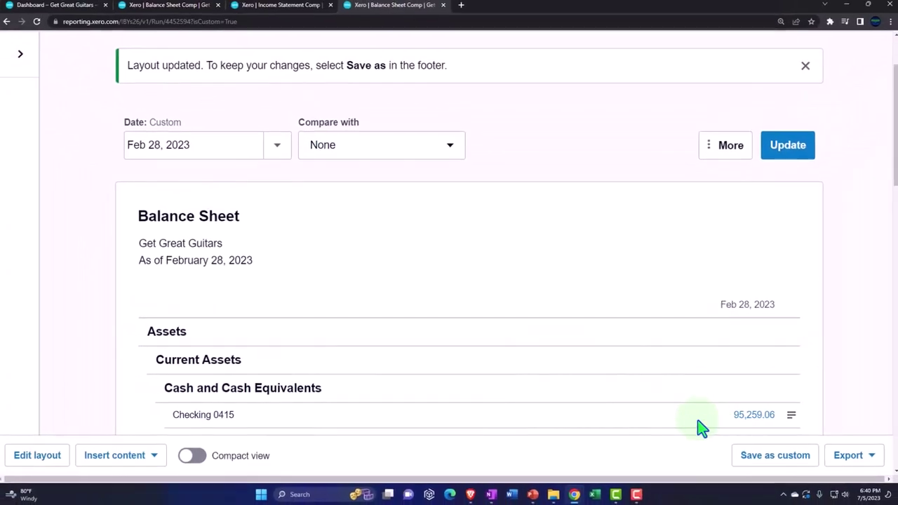
# - Export the balance sheet as a PDF and place the downloaded file in the Adjusting Entry Reports folder in File Explorer
pyautogui.click(849, 457)
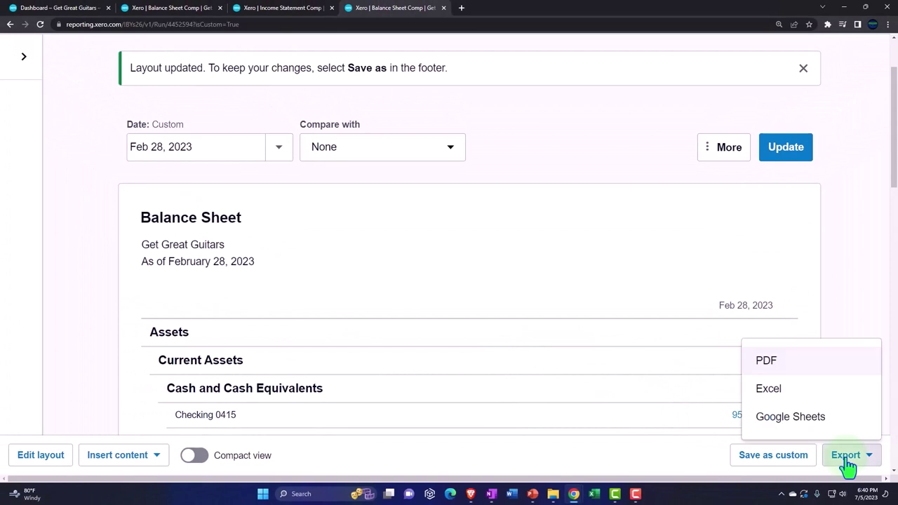
pyautogui.click(786, 365)
pyautogui.moveTo(554, 497)
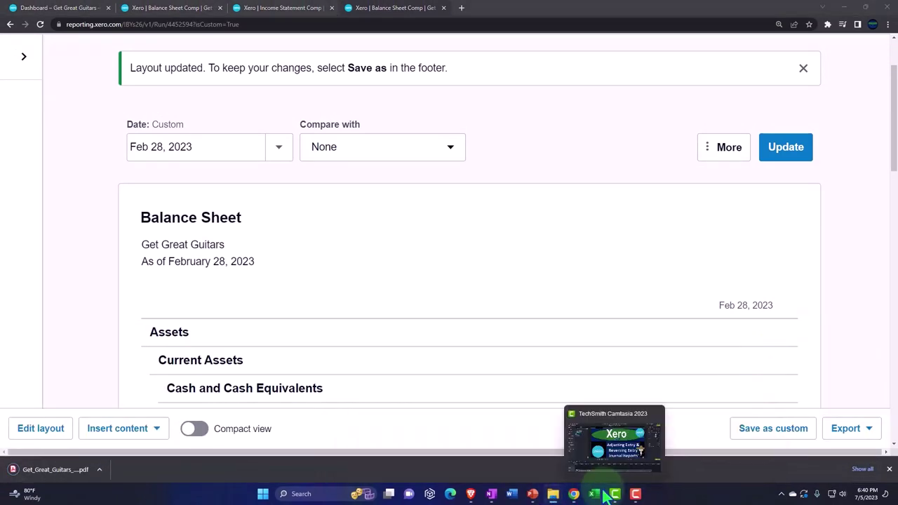
pyautogui.click(732, 449)
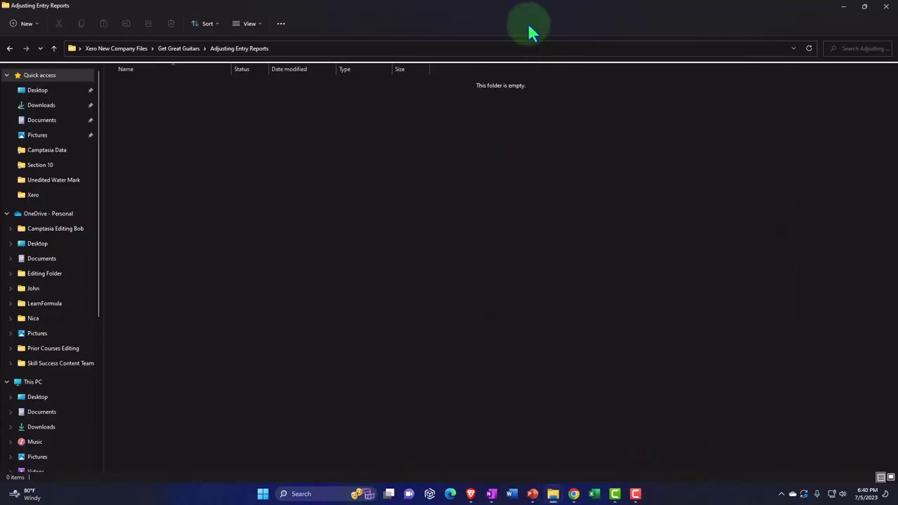
pyautogui.moveTo(527, 22); pyautogui.dragTo(842, 50)
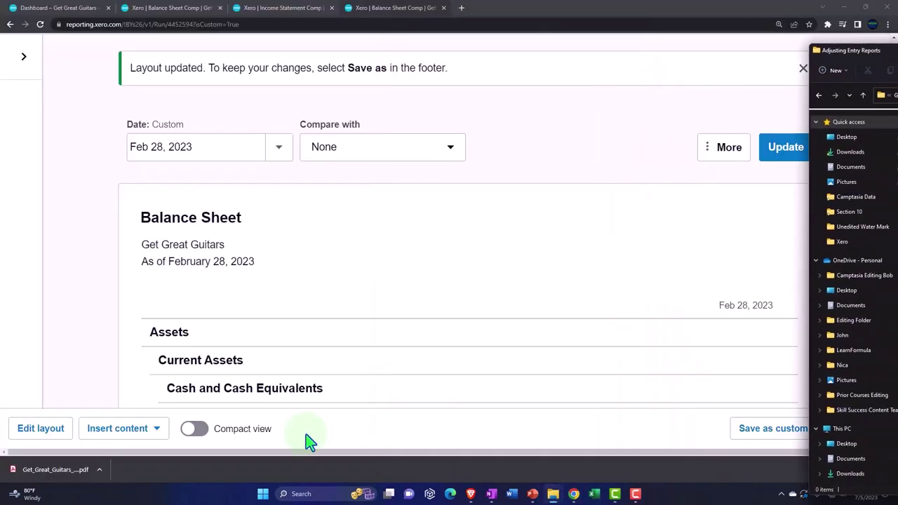
pyautogui.moveTo(71, 472); pyautogui.dragTo(870, 239)
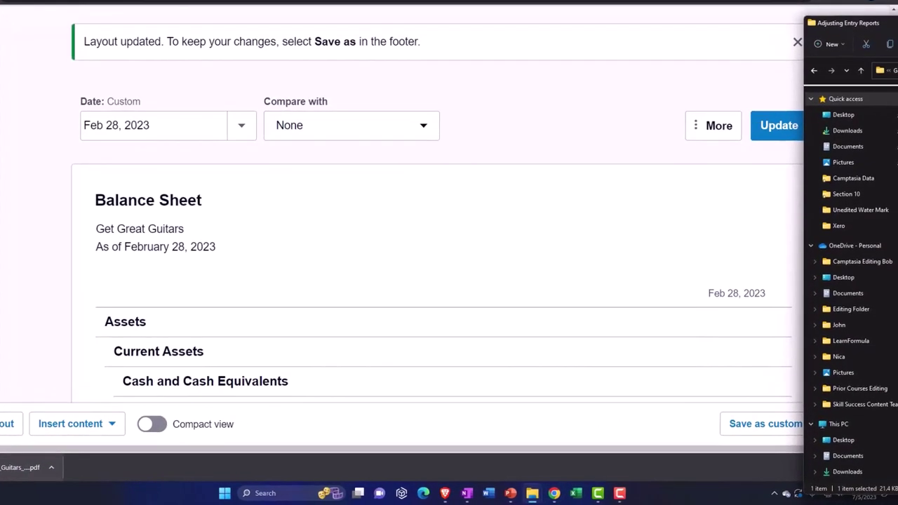
pyautogui.moveTo(853, 21); pyautogui.dragTo(237, 2)
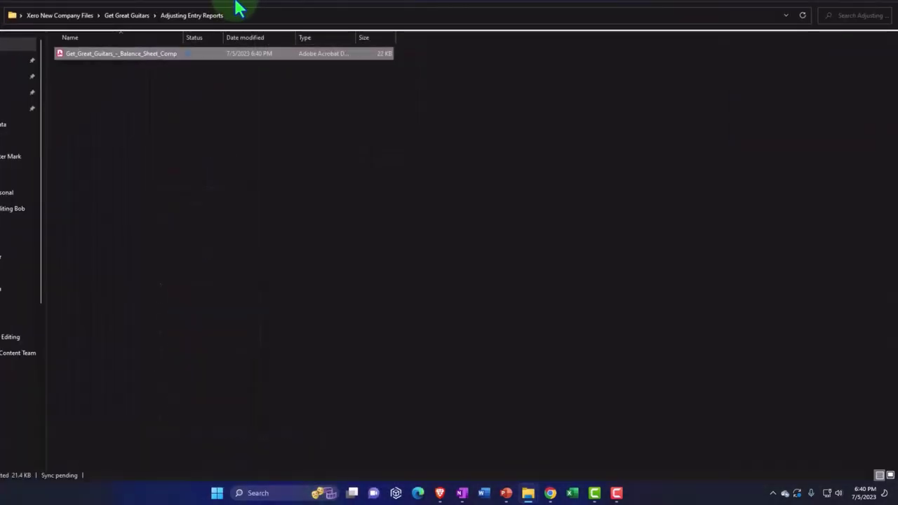
# - Show the Adjusting Entry Reports folder as extra large icons, then switch back to the browser and duplicate the balance sheet's tab
pyautogui.click(201, 4)
pyautogui.click(198, 10)
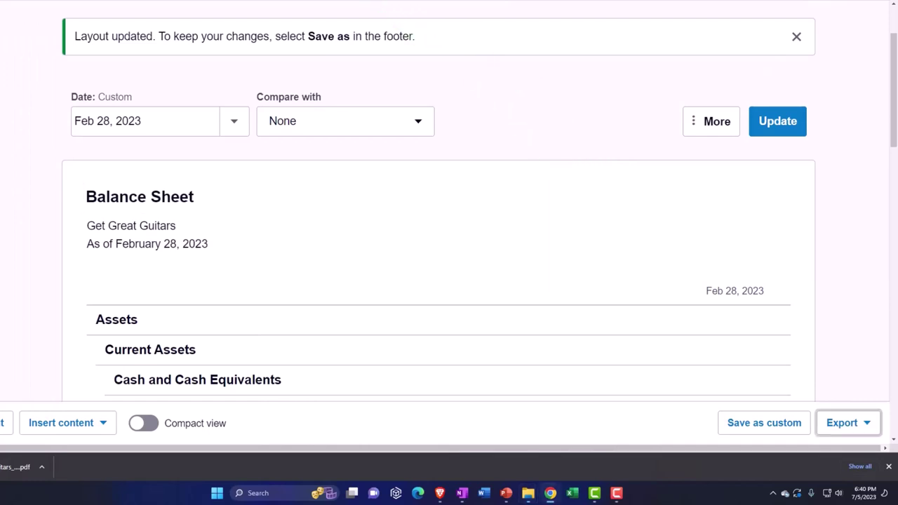
pyautogui.rightClick(364, 2)
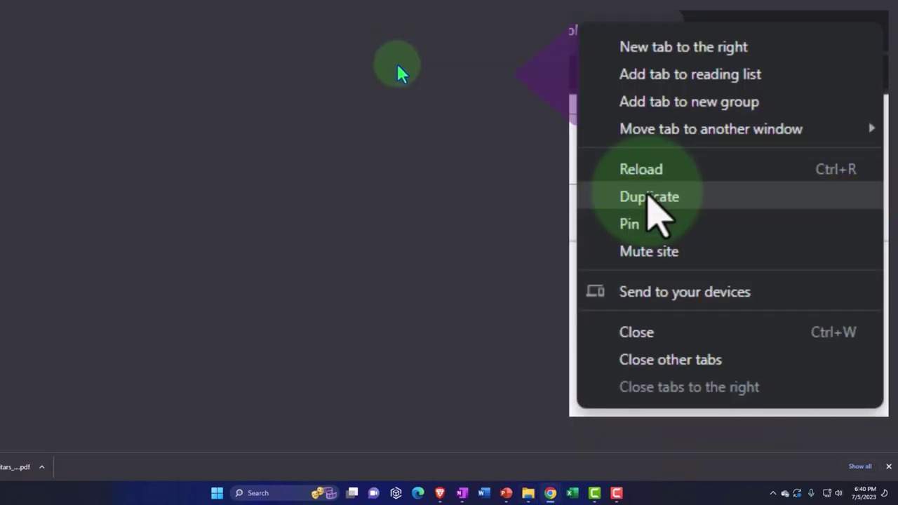
pyautogui.click(397, 68)
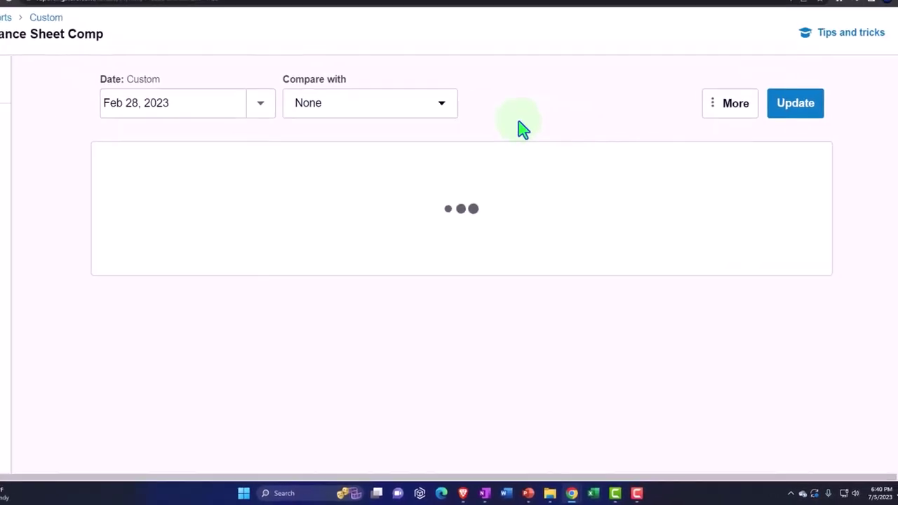
# - Open the Income Statement (Profit and Loss) report in the duplicated tab, leaving the balance sheet without saving its changes
pyautogui.click(268, 105)
pyautogui.click(268, 105)
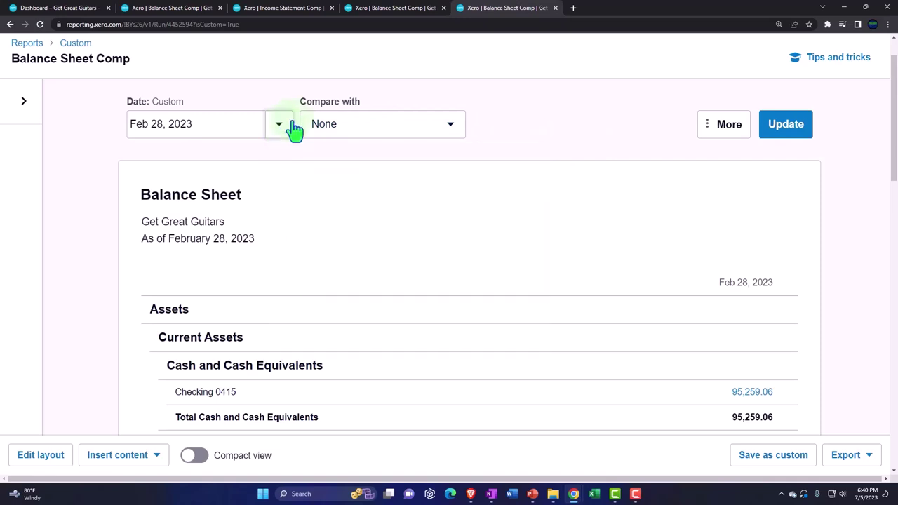
pyautogui.scroll(1, 407, 77)
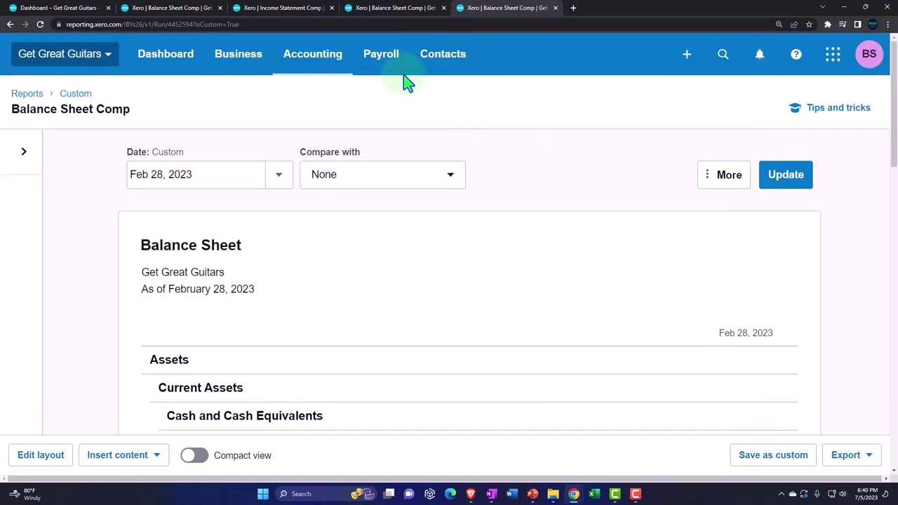
pyautogui.click(316, 57)
pyautogui.scroll(-1, 414, 421)
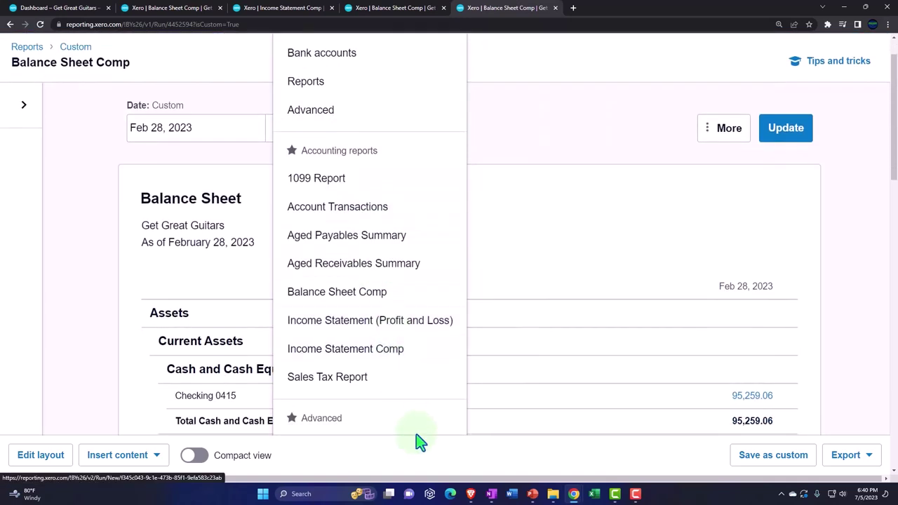
pyautogui.click(386, 327)
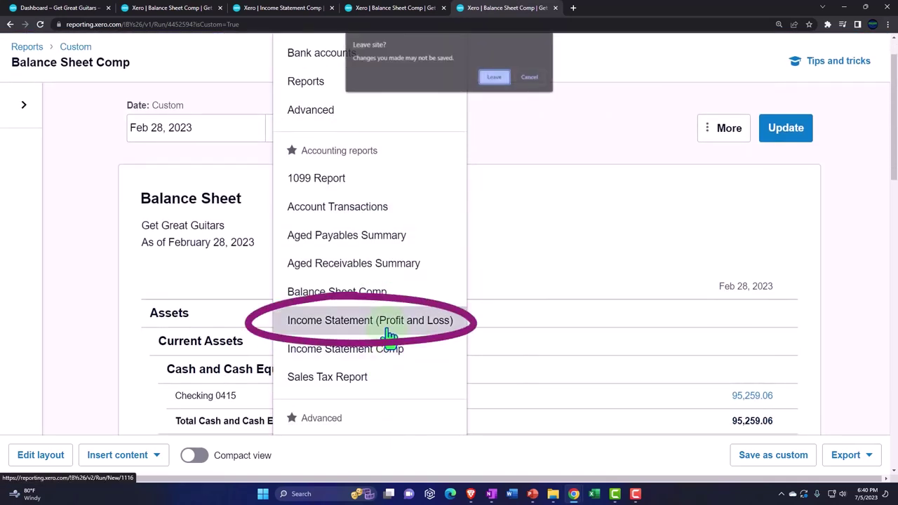
pyautogui.click(494, 79)
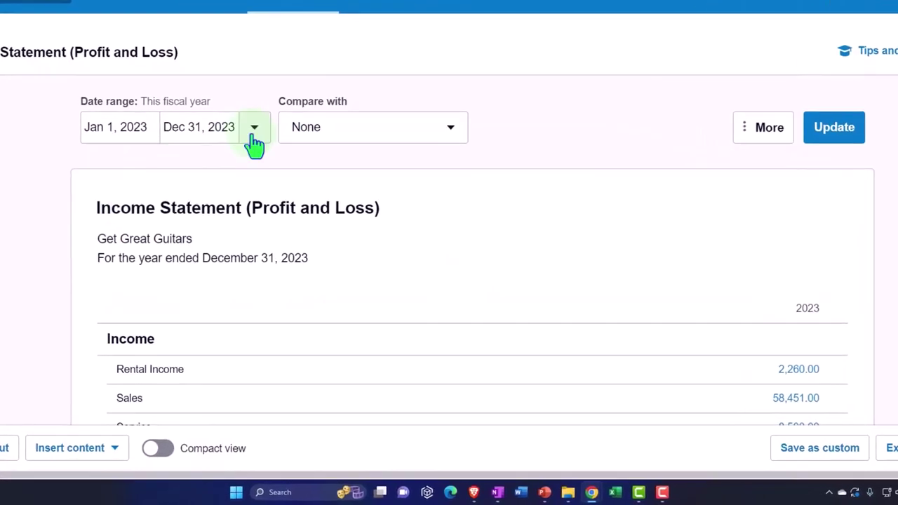
# - Set the income statement's custom date range to end on Feb 28, 2023, keeping the Jan 1, 2023 start, and update the report
pyautogui.click(254, 128)
pyautogui.scroll(-1, 291, 260)
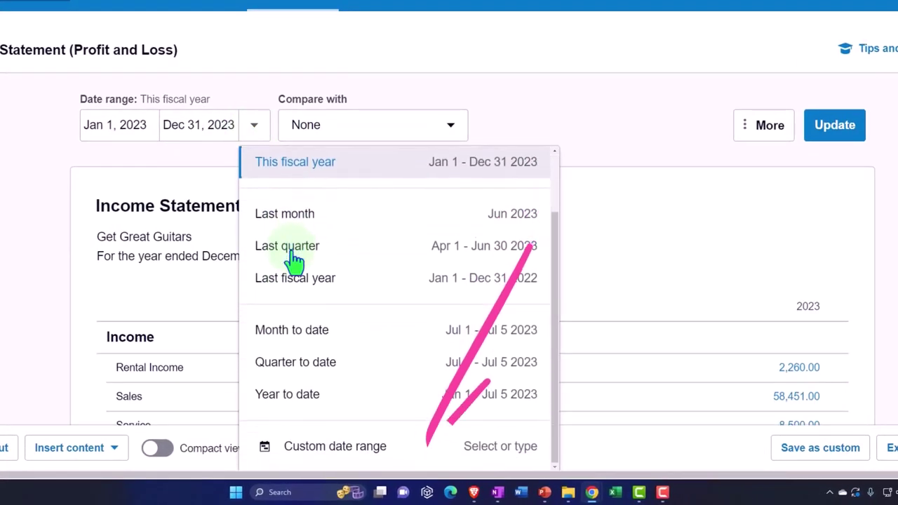
pyautogui.click(344, 448)
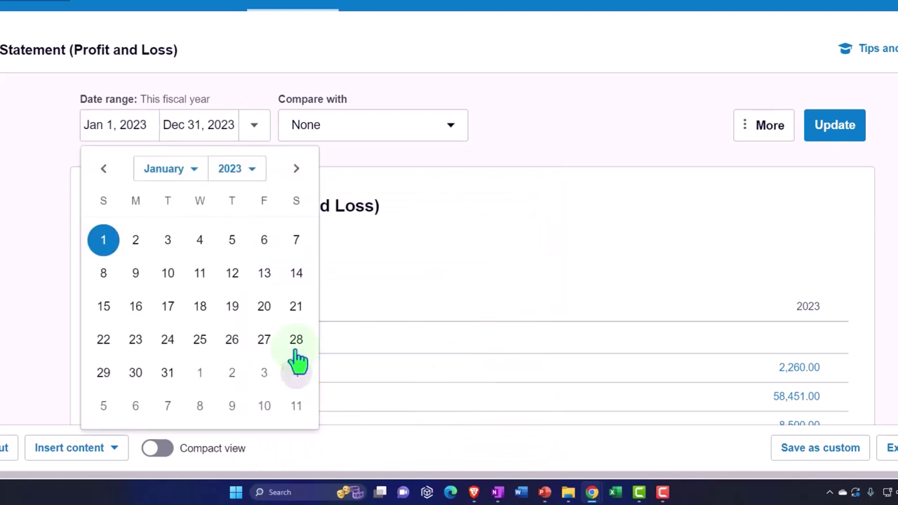
pyautogui.click(200, 181)
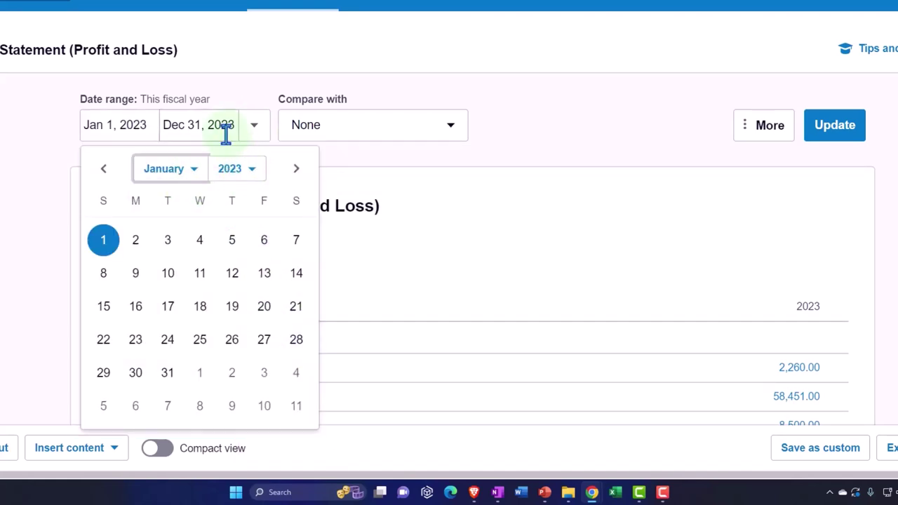
pyautogui.click(223, 131)
pyautogui.click(251, 170)
pyautogui.click(267, 202)
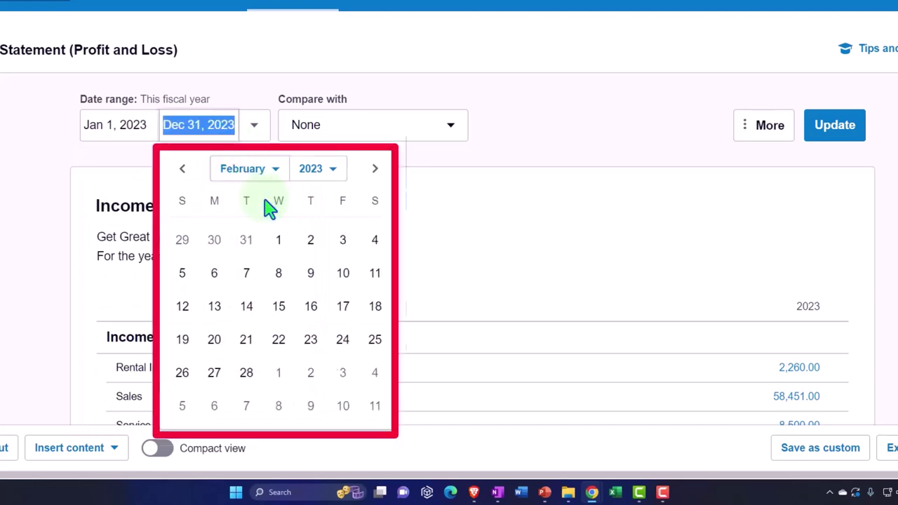
pyautogui.click(245, 372)
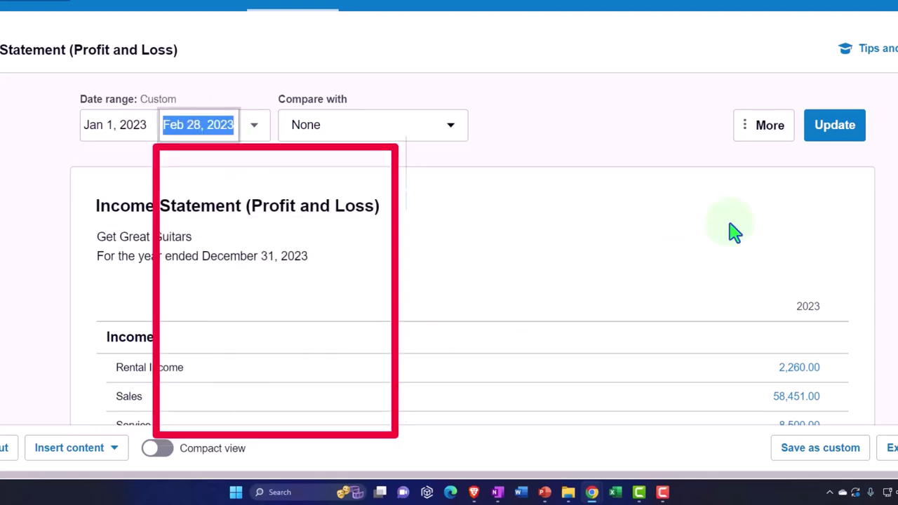
pyautogui.click(846, 128)
# - Export the income statement as a PDF and place the downloaded file in the Adjusting Entry Reports folder in File Explorer
pyautogui.scroll(-2, 106, 274)
pyautogui.scroll(-4, 96, 268)
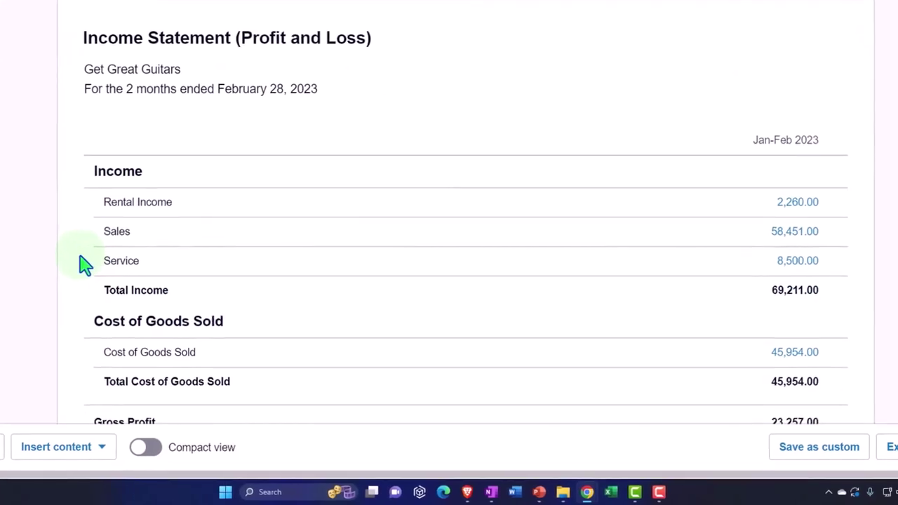
pyautogui.scroll(-5, 50, 254)
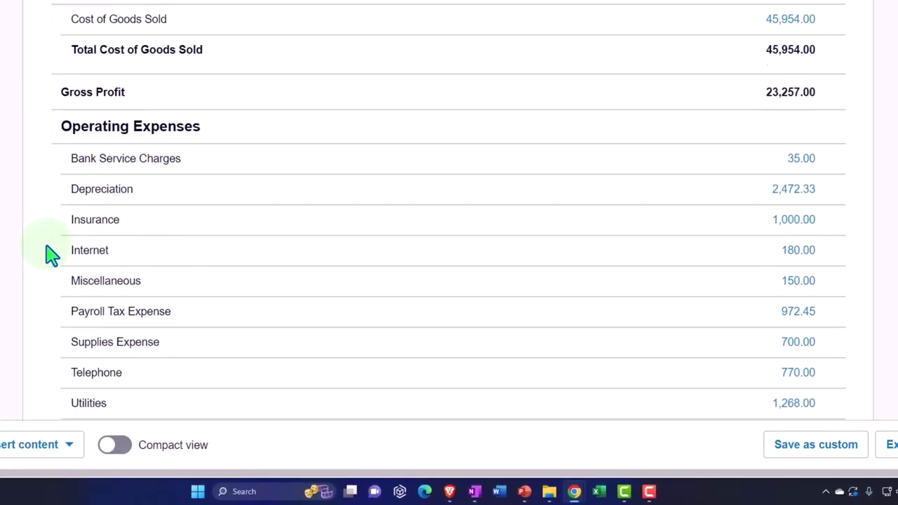
pyautogui.scroll(-1, 50, 255)
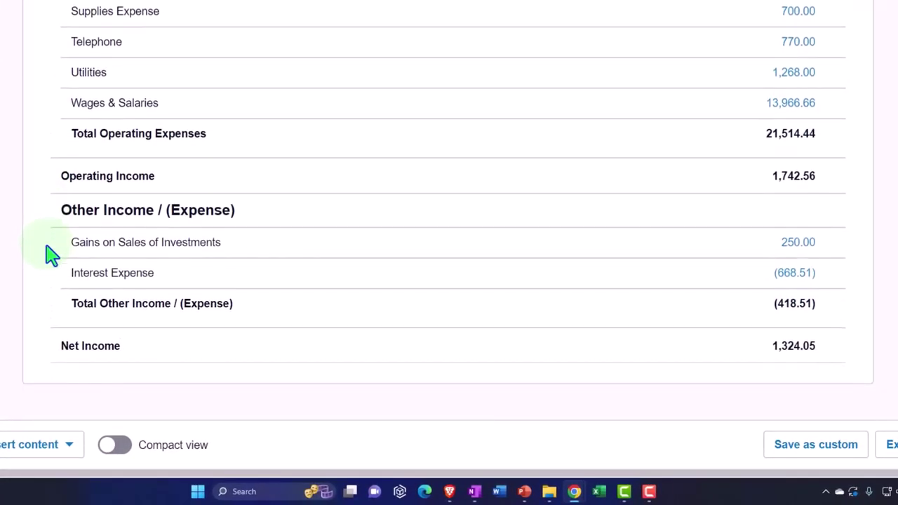
pyautogui.scroll(10, 51, 255)
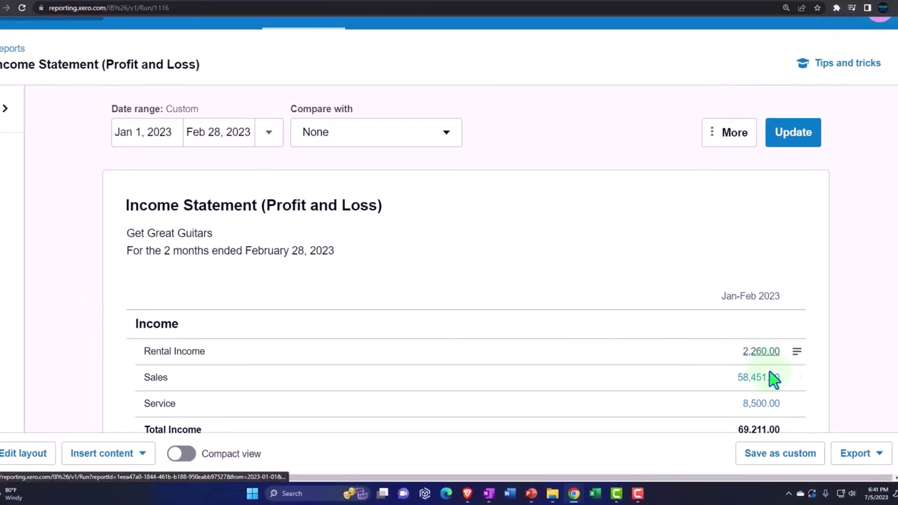
pyautogui.click(870, 471)
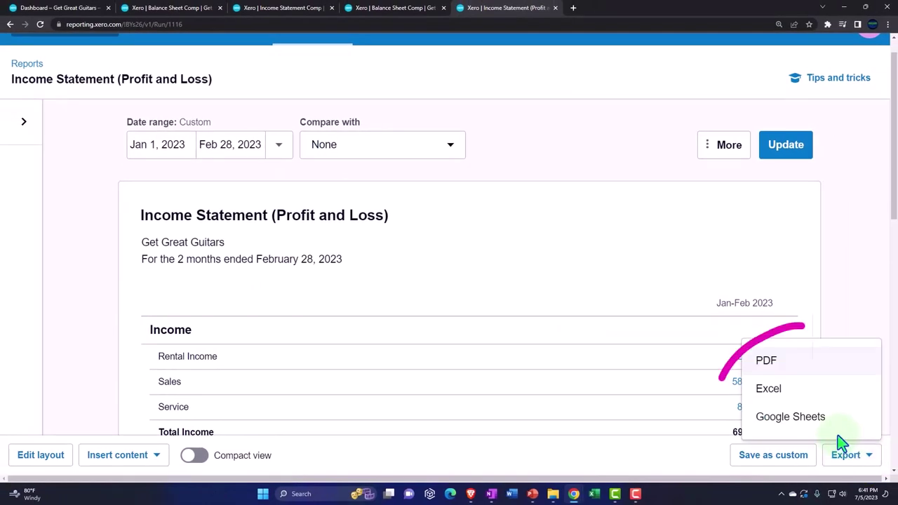
pyautogui.click(797, 375)
pyautogui.moveTo(551, 484)
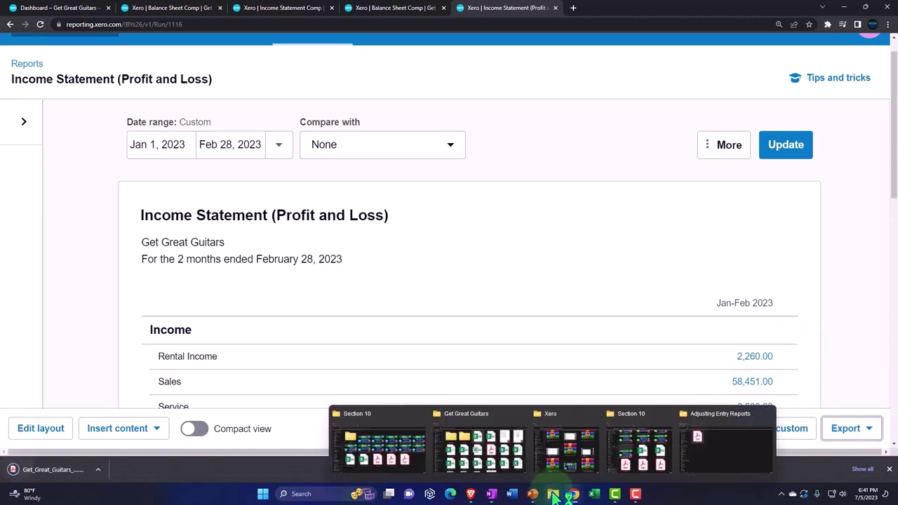
pyautogui.click(755, 444)
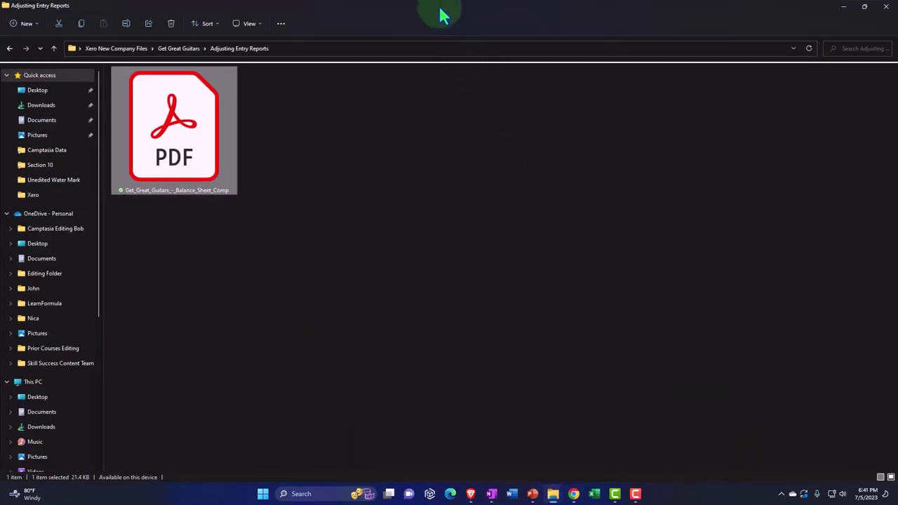
pyautogui.moveTo(442, 14); pyautogui.dragTo(849, 50)
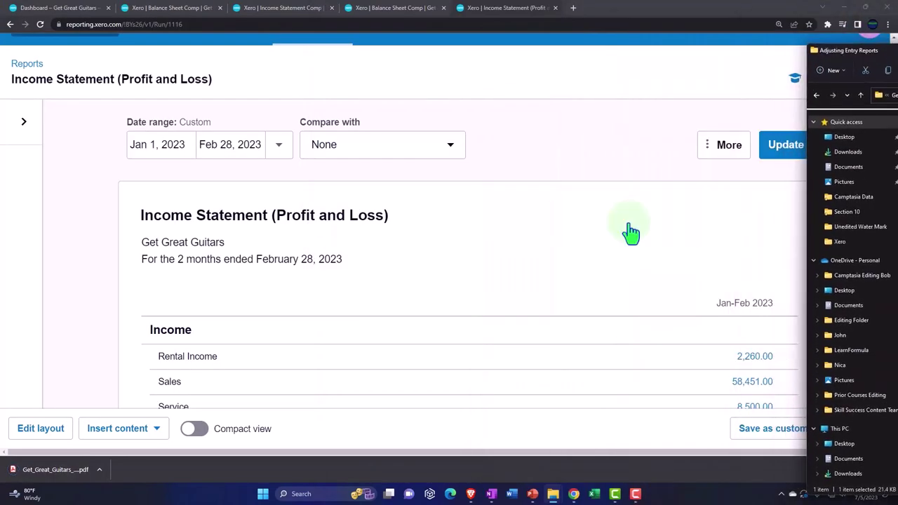
pyautogui.moveTo(90, 465); pyautogui.dragTo(543, 12)
pyautogui.click(842, 7)
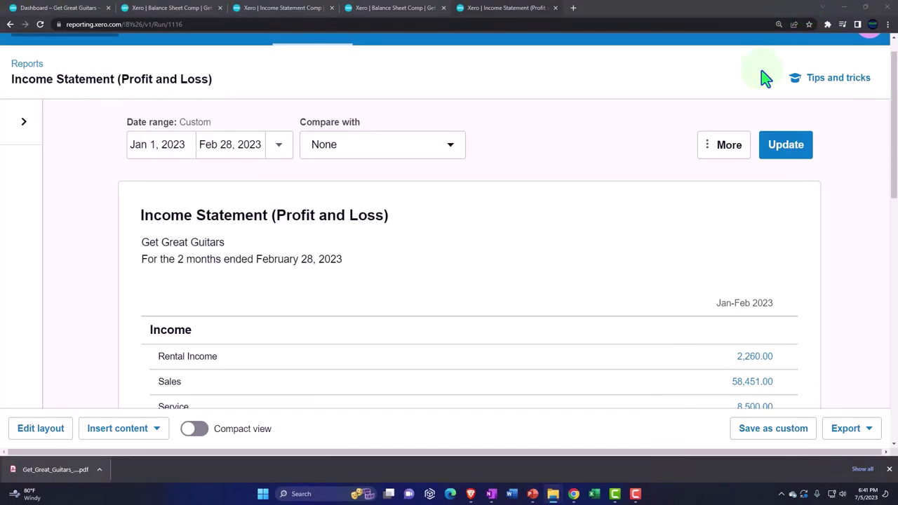
# - Duplicate the income statement's tab, search the reports for "trial" and open the current version of the Trial Balance report
pyautogui.rightClick(516, 12)
pyautogui.click(539, 69)
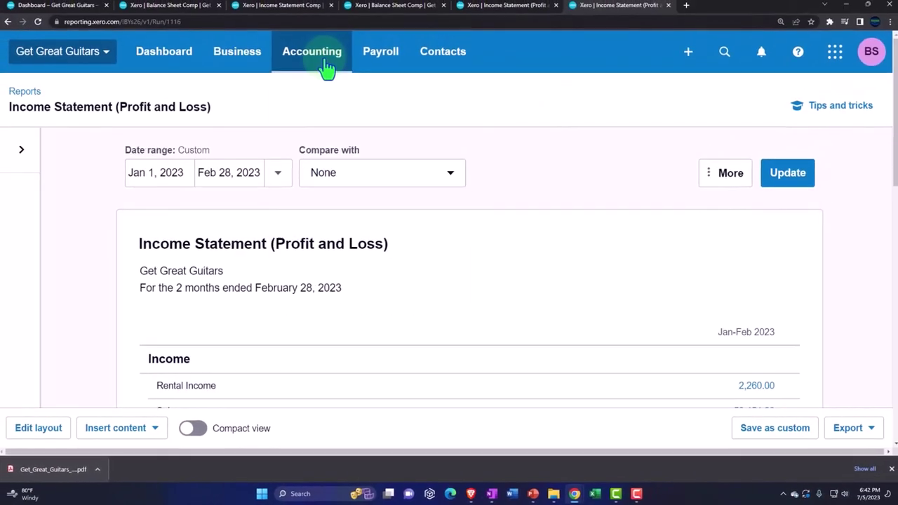
pyautogui.click(327, 68)
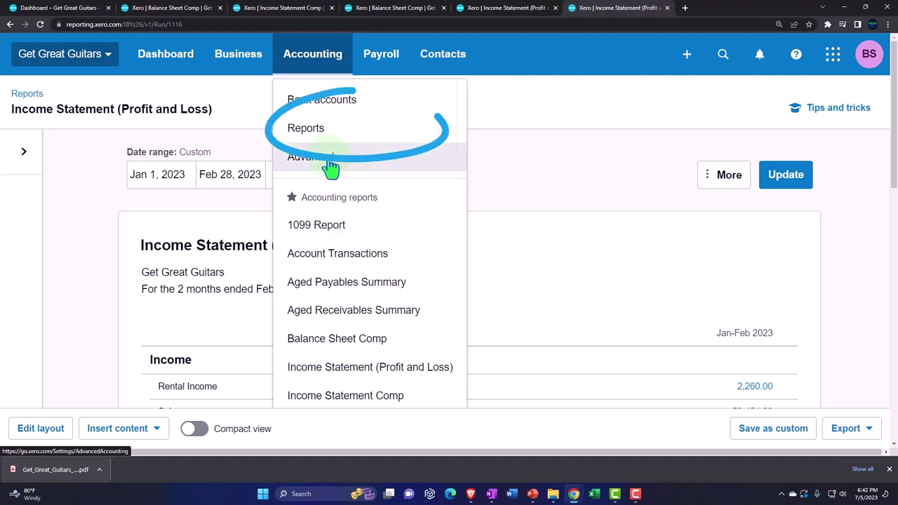
pyautogui.click(319, 129)
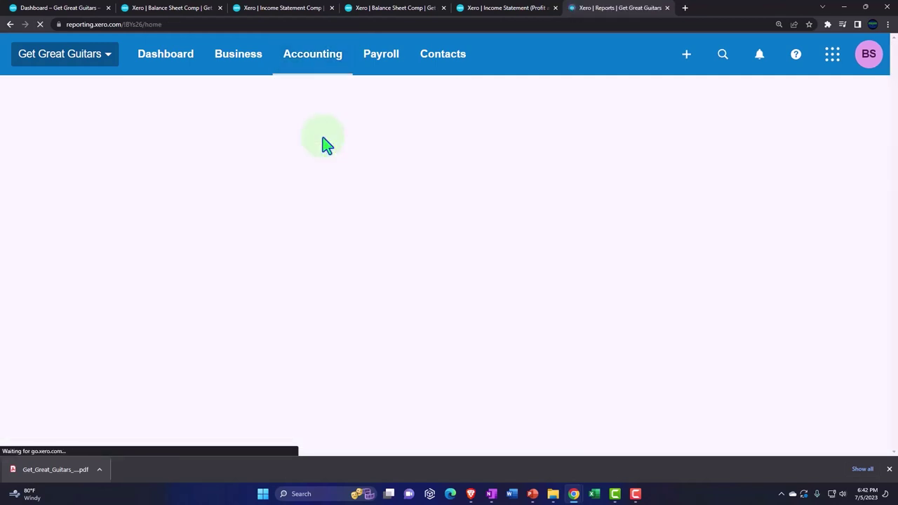
pyautogui.click(637, 91)
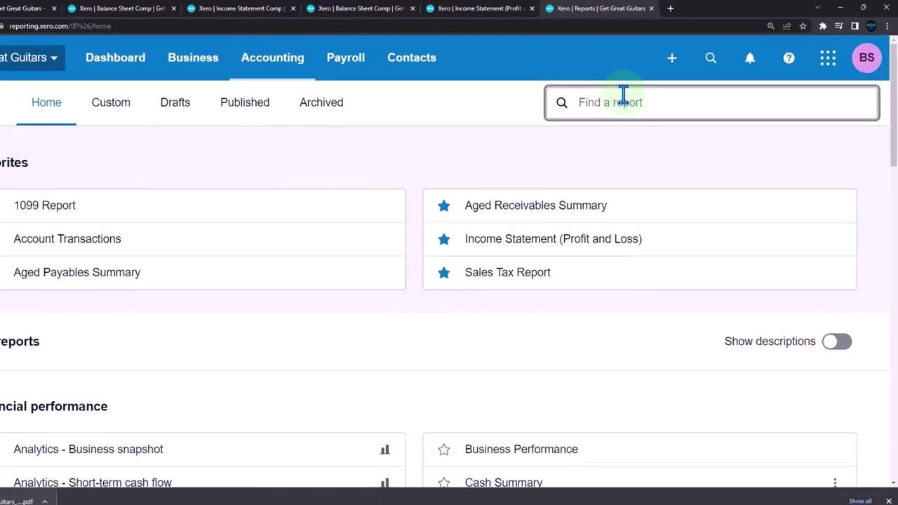
pyautogui.write('trial')
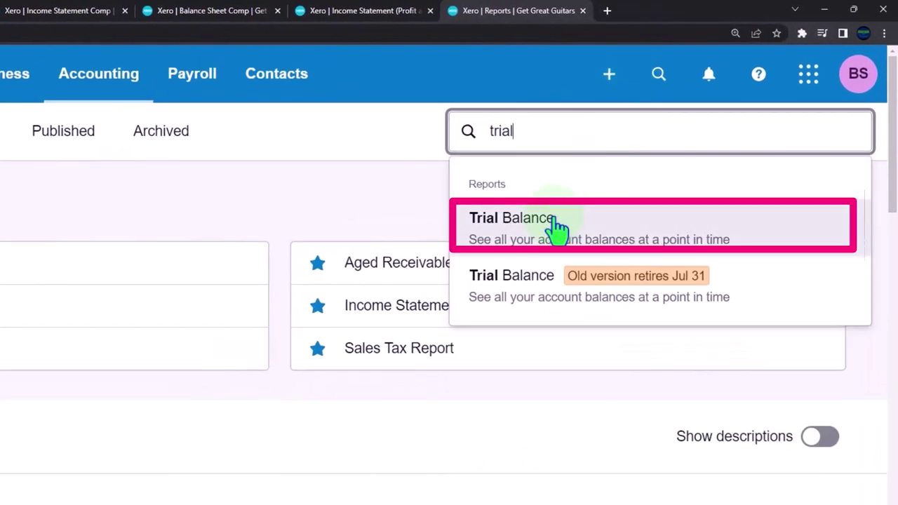
pyautogui.click(556, 224)
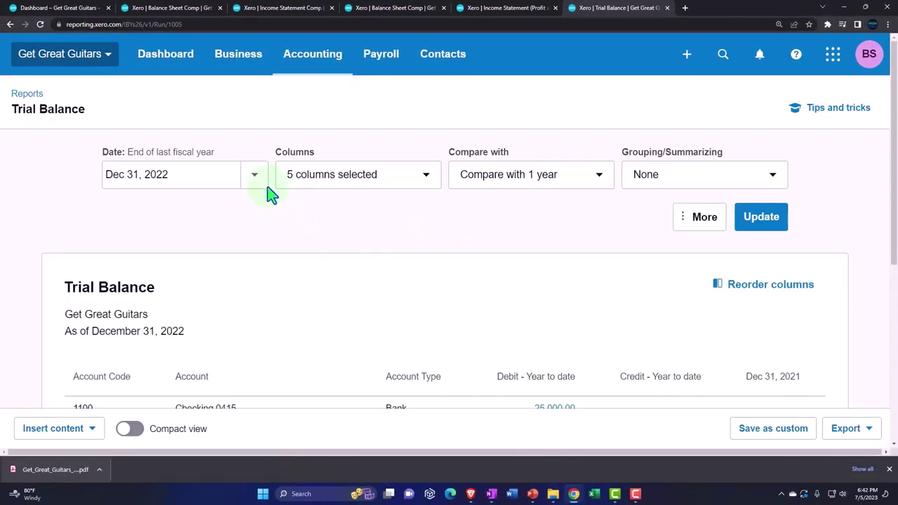
# - Set the trial balance date to Feb 28, 2023 and update the report
pyautogui.click(256, 178)
pyautogui.click(298, 397)
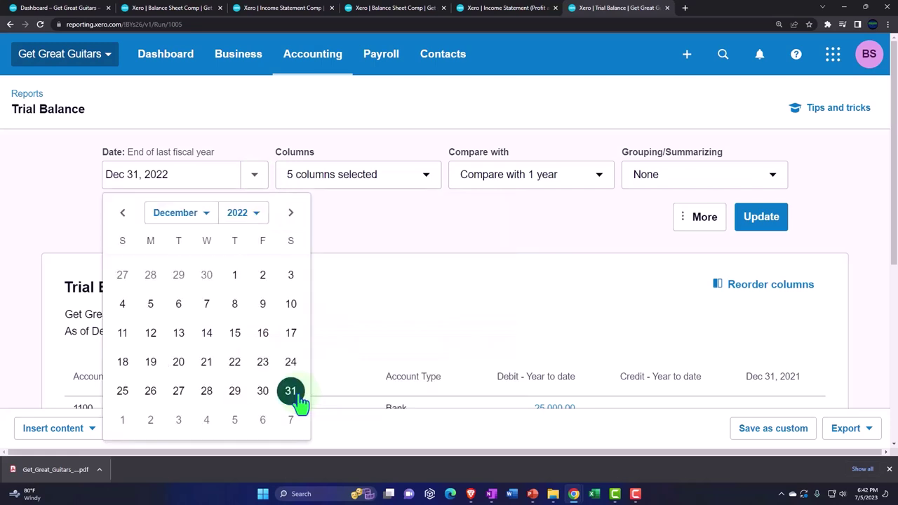
pyautogui.click(207, 214)
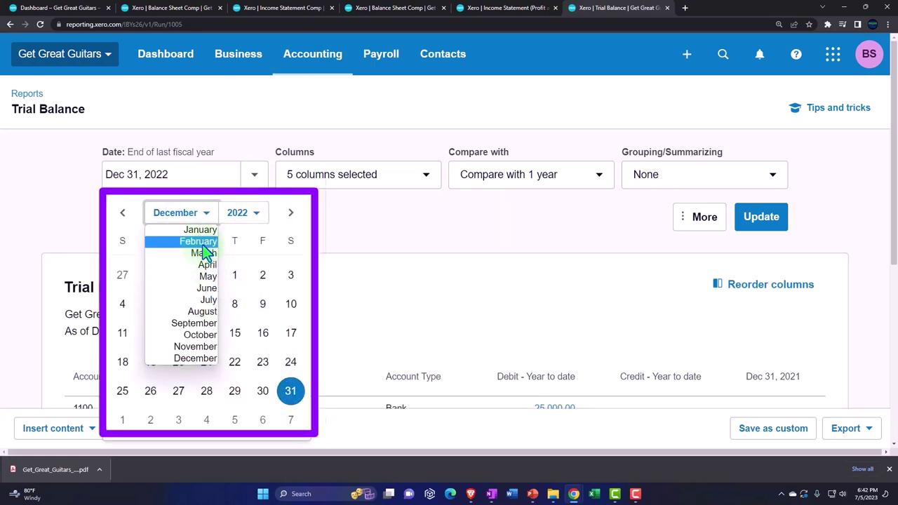
pyautogui.click(206, 251)
pyautogui.click(236, 216)
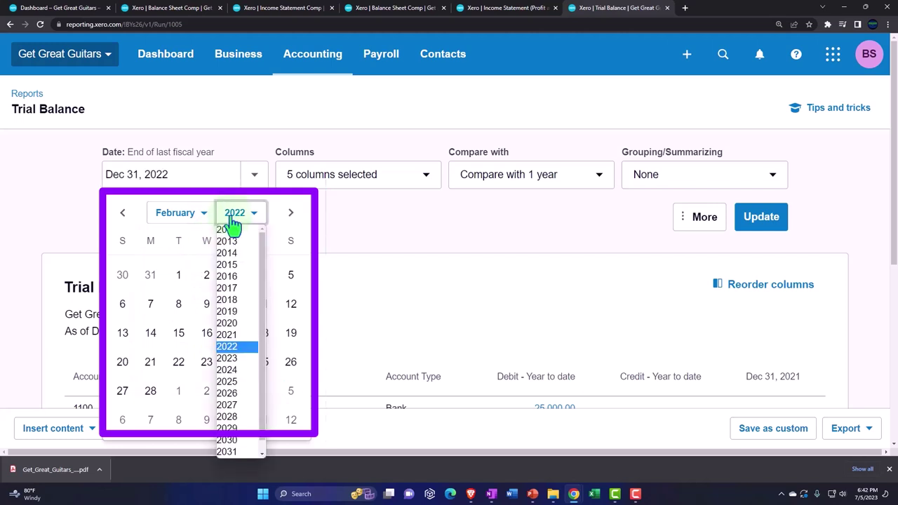
pyautogui.click(235, 361)
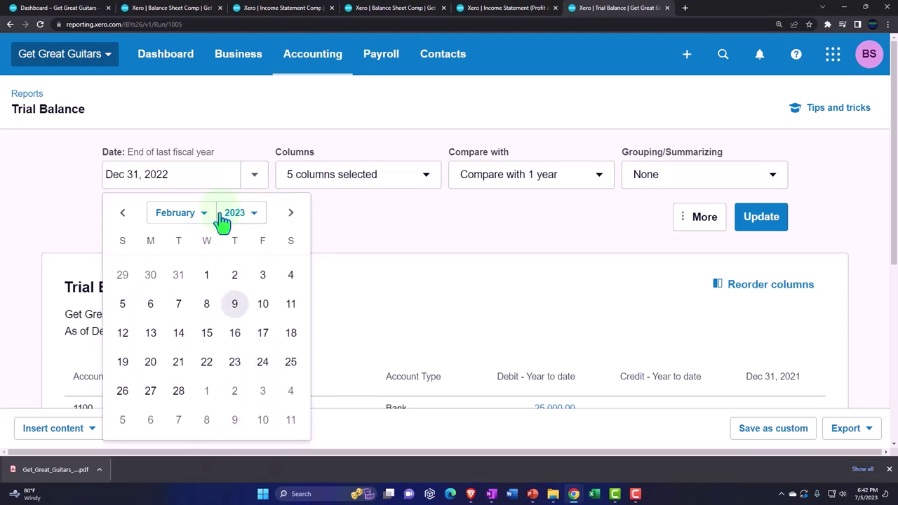
pyautogui.click(178, 391)
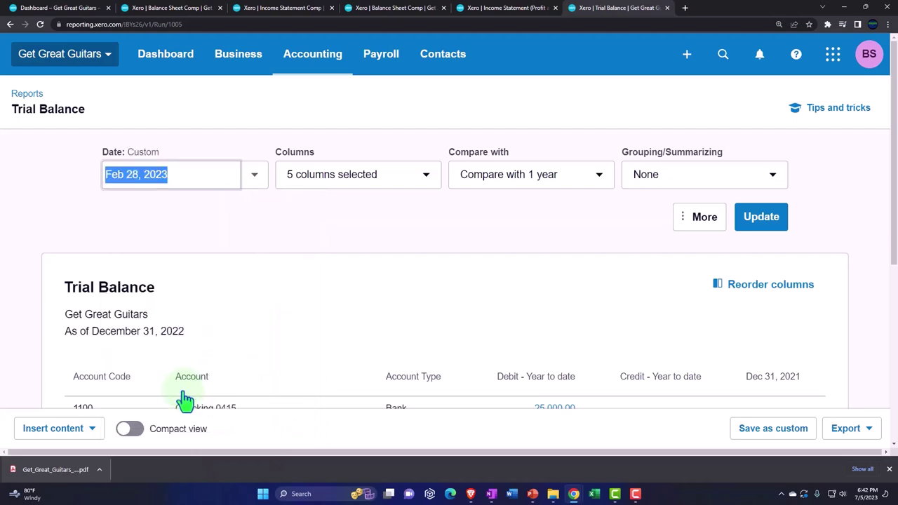
pyautogui.click(761, 227)
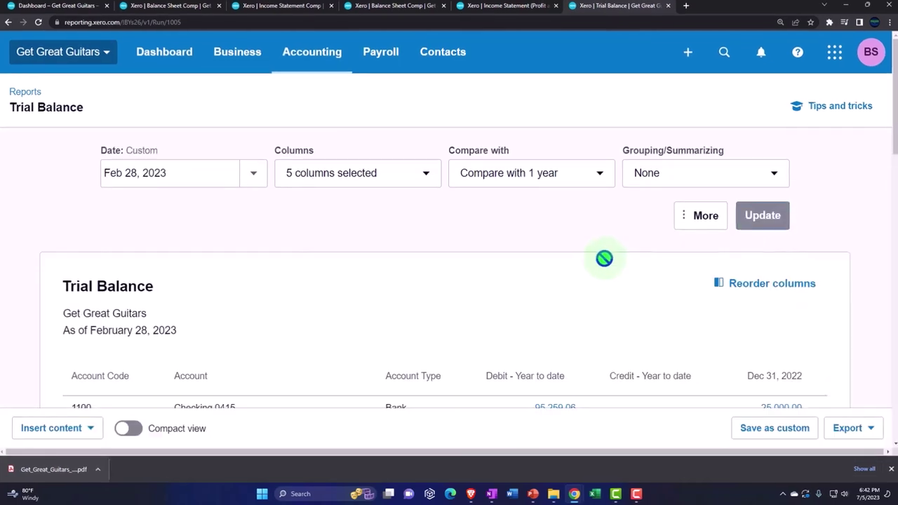
pyautogui.scroll(-3, 621, 246)
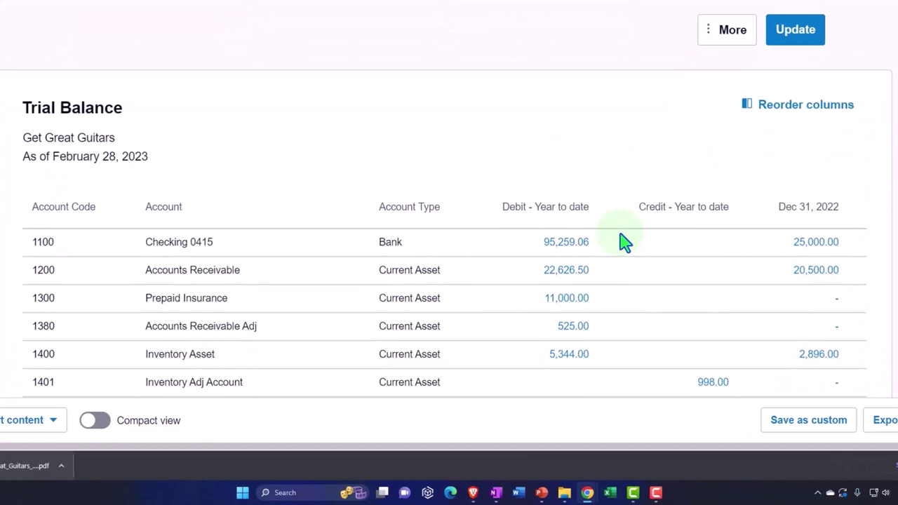
# - Look over the February 28, 2023 trial balance and export it as a PDF
pyautogui.scroll(-9, 621, 235)
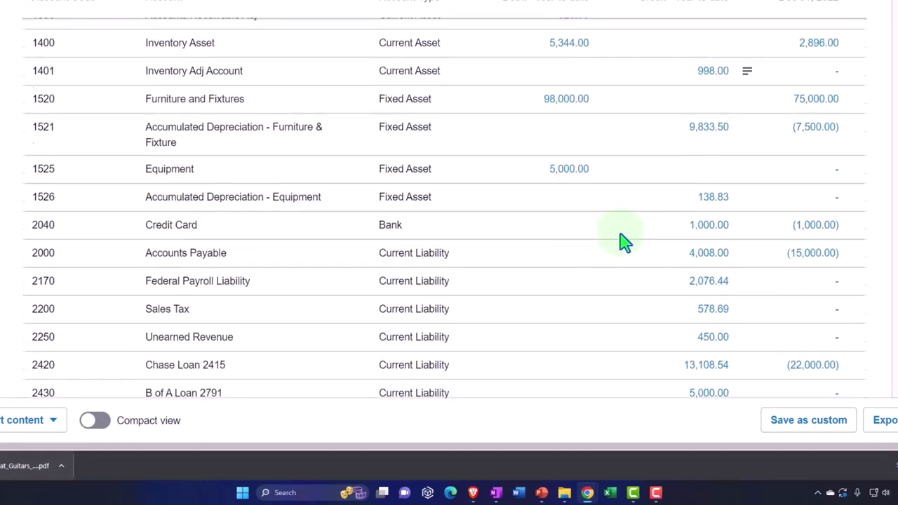
pyautogui.scroll(12, 624, 240)
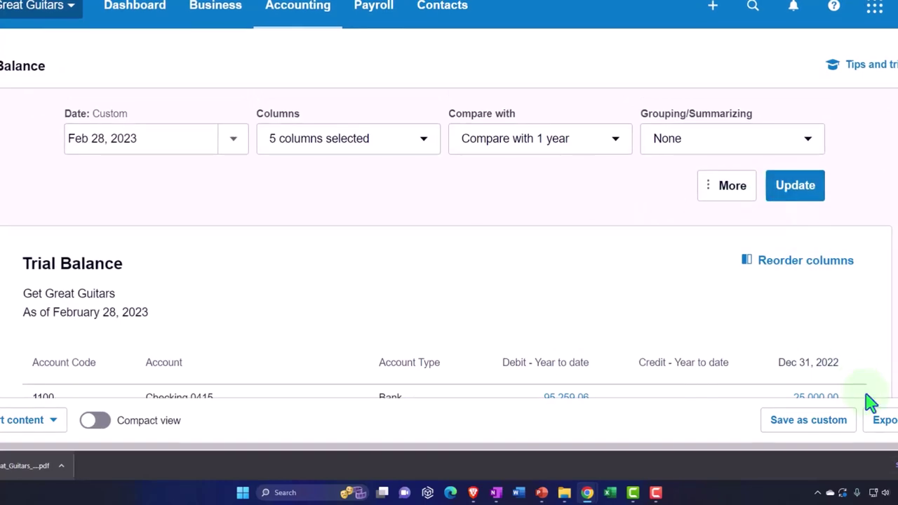
pyautogui.click(877, 411)
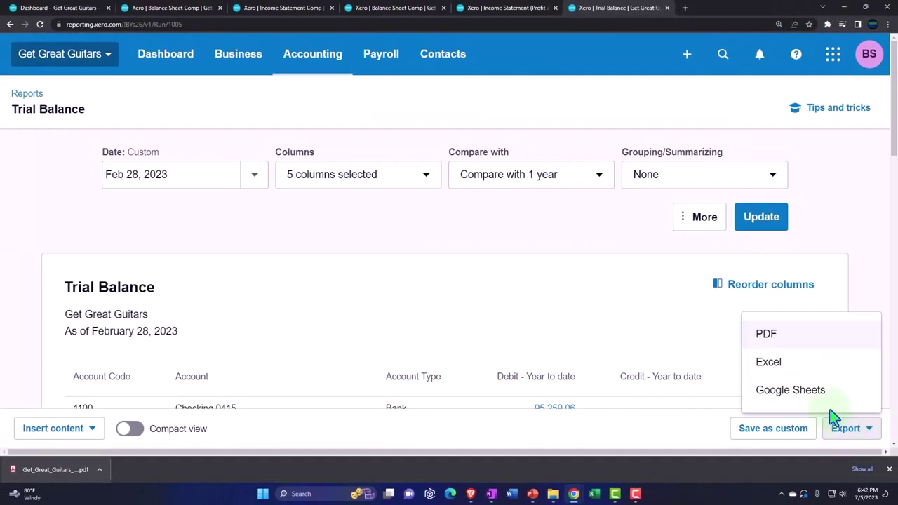
pyautogui.click(779, 341)
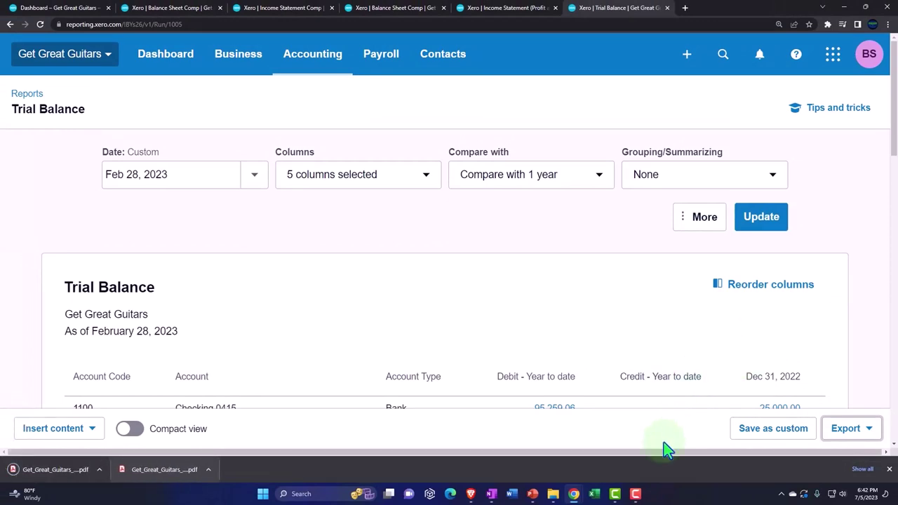
# - Place the downloaded trial balance PDF in the Adjusting Entry Reports folder in File Explorer
pyautogui.moveTo(553, 494)
pyautogui.click(762, 457)
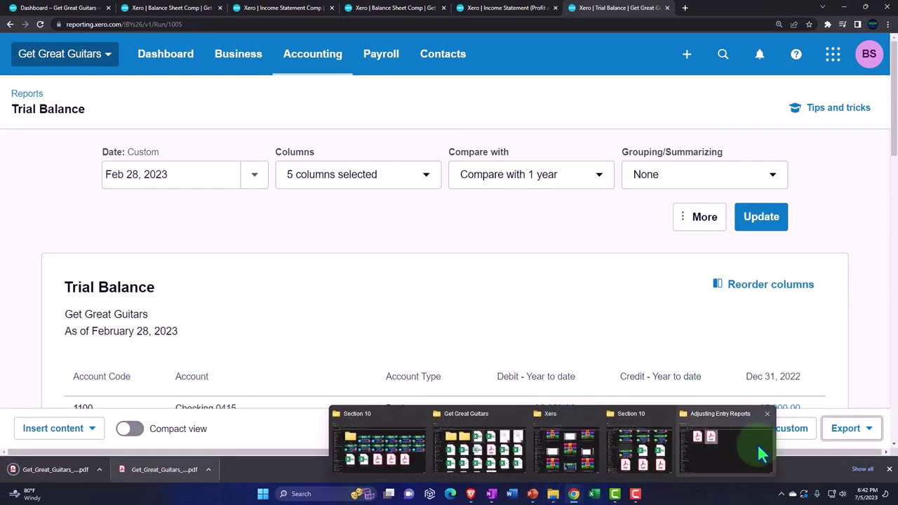
pyautogui.doubleClick(578, 8)
pyautogui.moveTo(565, 11); pyautogui.dragTo(897, 14)
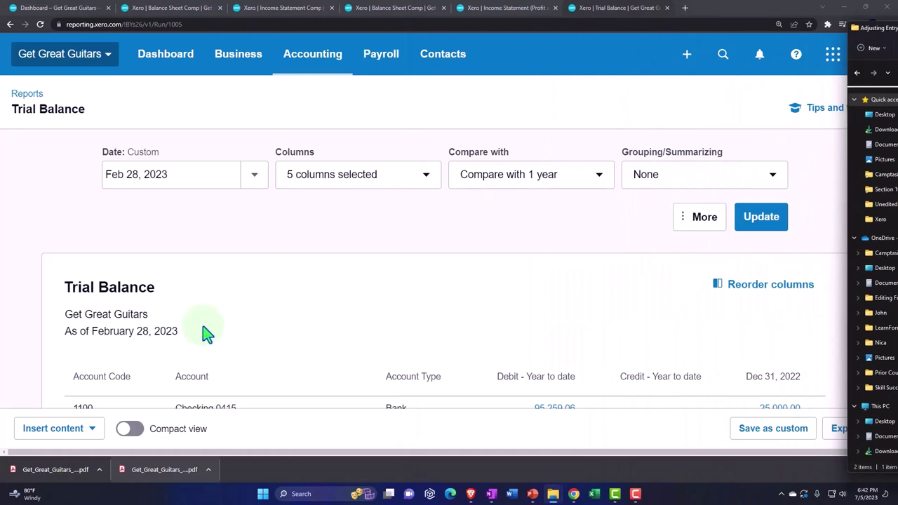
pyautogui.moveTo(55, 469); pyautogui.dragTo(553, 494)
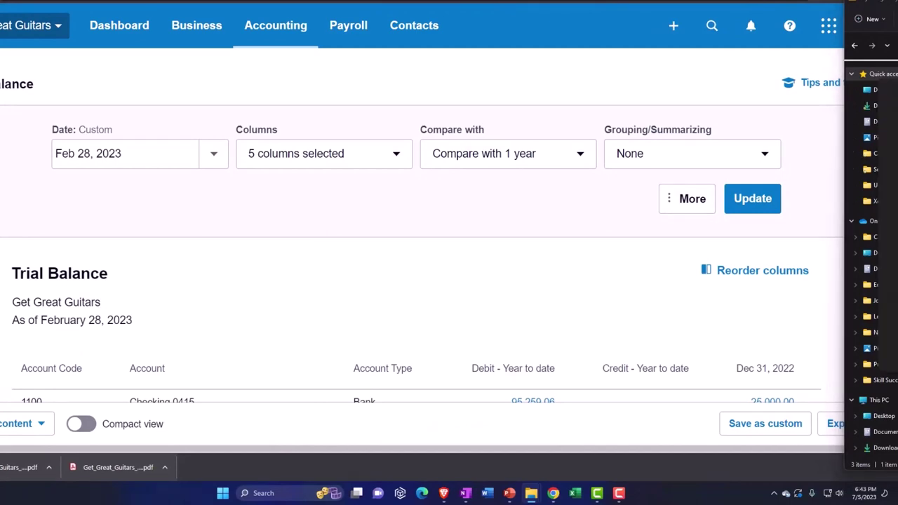
# - Rename the trial balance PDF in the Adjusting Entry Reports folder as Trial_Balance 02.28
pyautogui.press('super+Up')
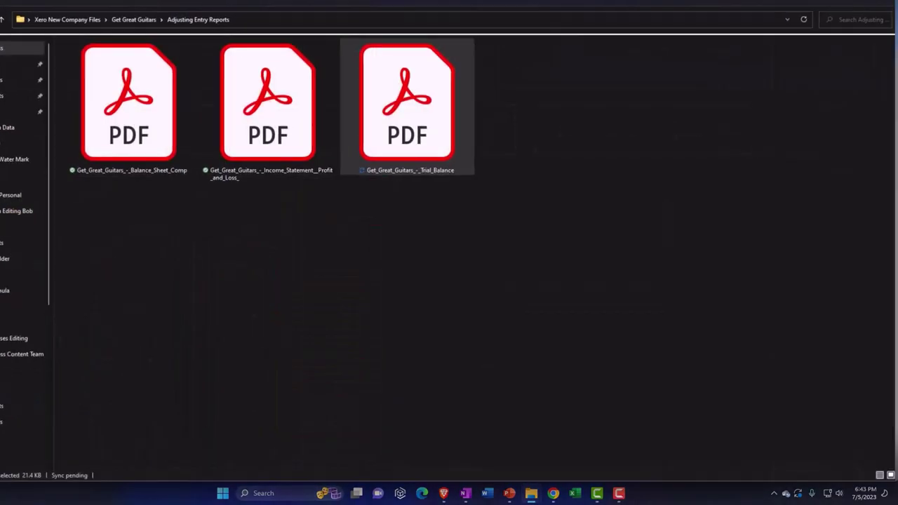
pyautogui.rightClick(398, 118)
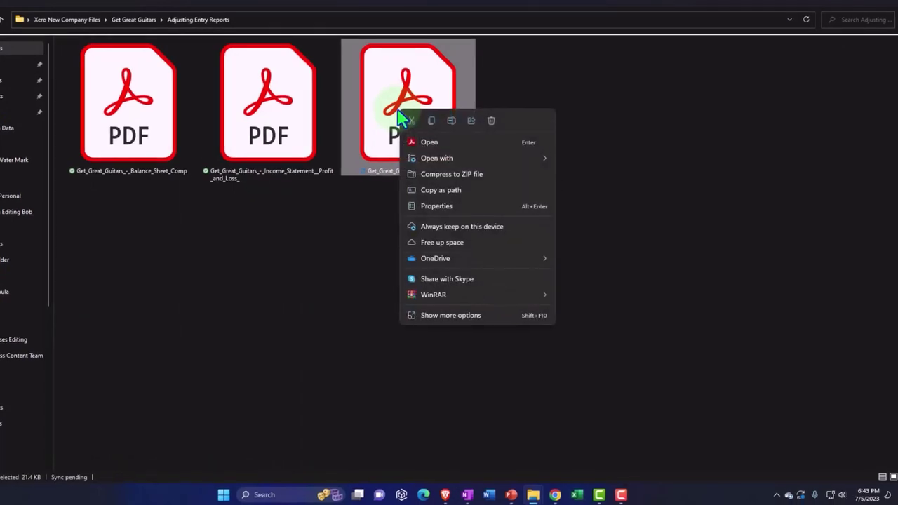
pyautogui.click(453, 120)
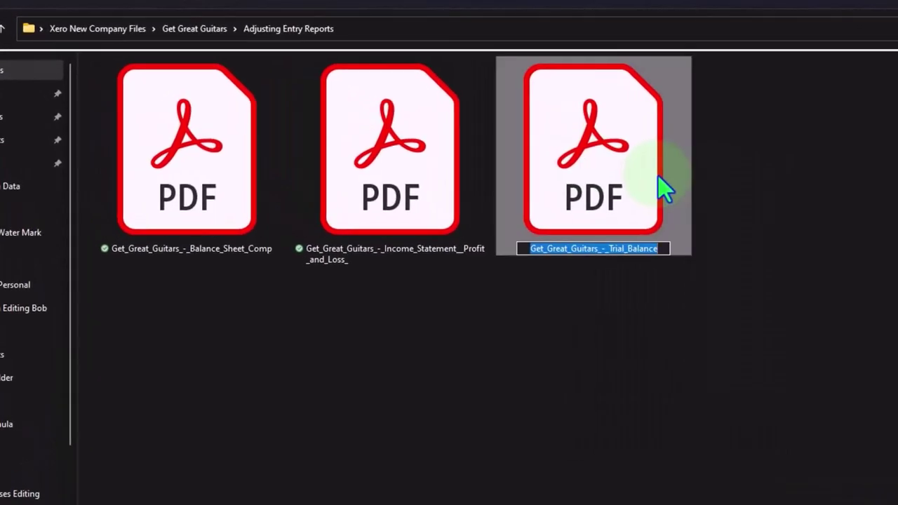
pyautogui.press('Home')
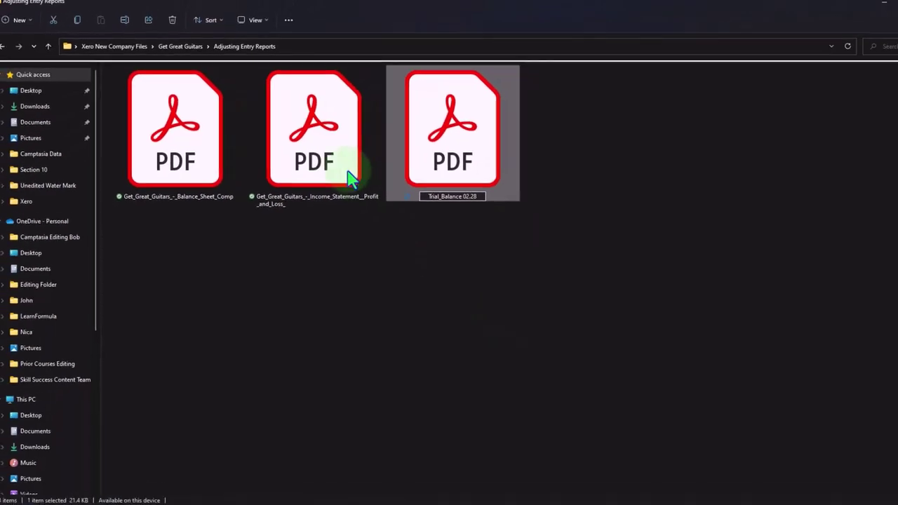
# - Remove the company name prefix from the income statement PDF so it is named Income_Statement__Profit_and_Loss_
pyautogui.click(306, 138)
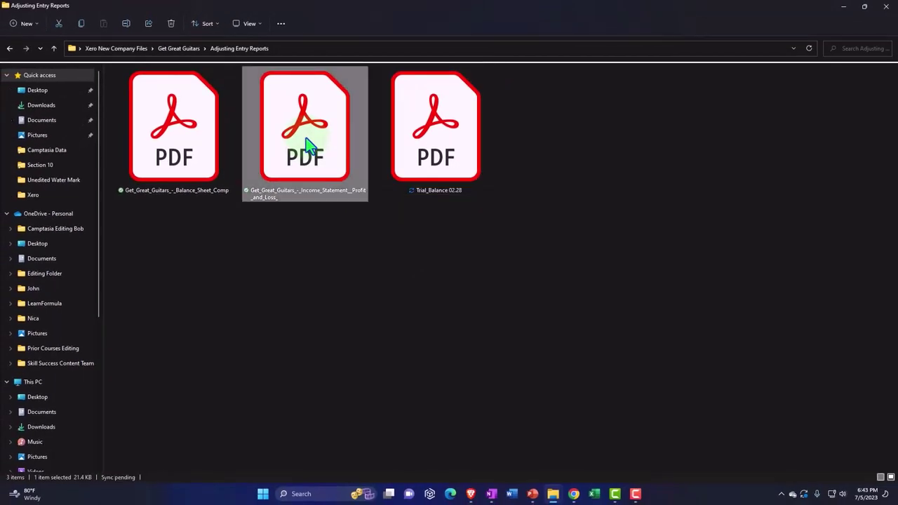
pyautogui.rightClick(306, 137)
pyautogui.click(357, 146)
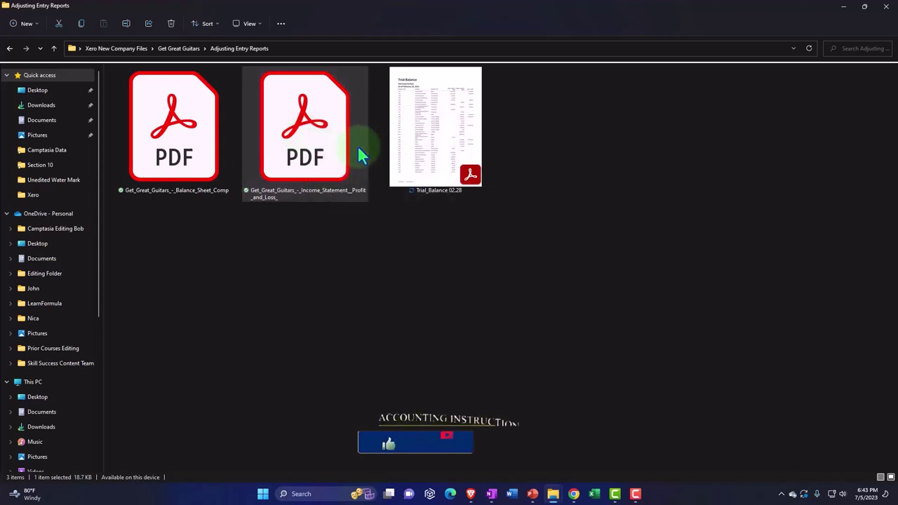
pyautogui.press('Home')
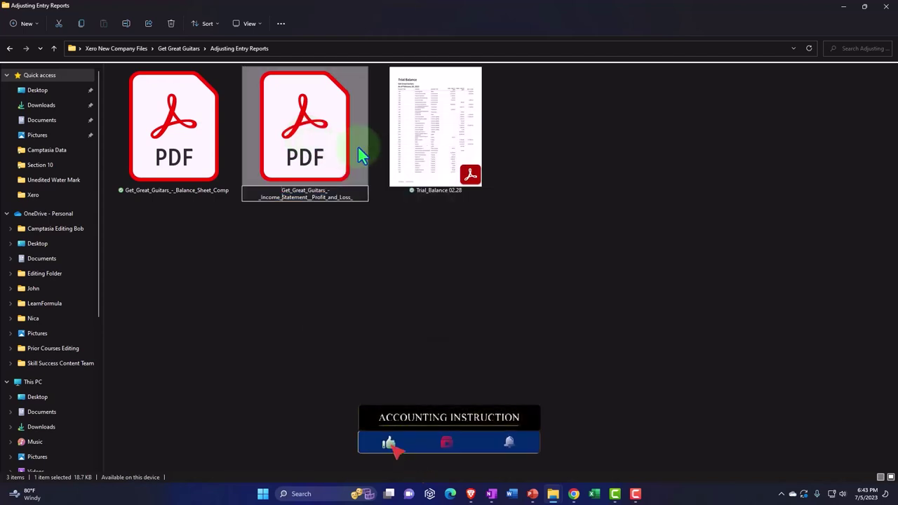
pyautogui.press('Up')
pyautogui.press('Down')
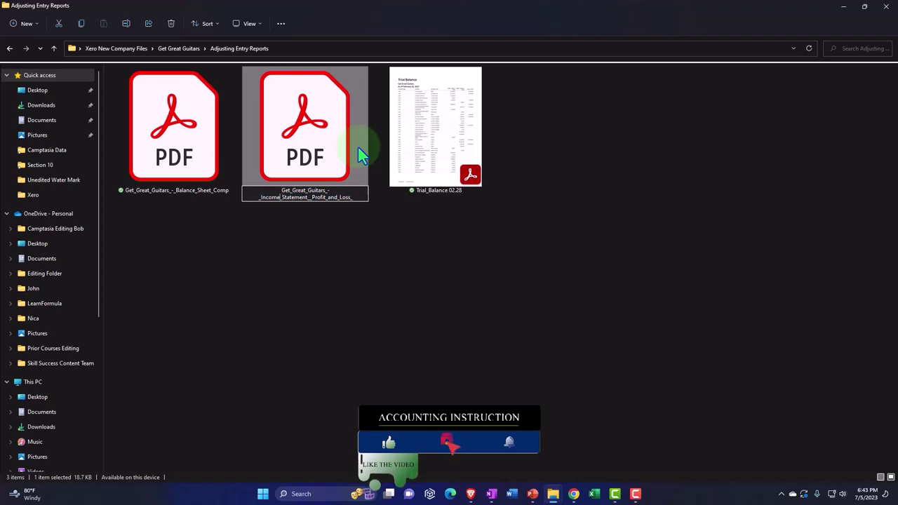
pyautogui.press('BackSpace')
pyautogui.press('BackSpace')
pyautogui.press('BackSpace')
pyautogui.press('BackSpace')
pyautogui.press('BackSpace')
pyautogui.press('BackSpace')
pyautogui.press('BackSpace')
pyautogui.press('BackSpace')
pyautogui.press('BackSpace')
pyautogui.press('BackSpace')
pyautogui.press('BackSpace')
pyautogui.press('BackSpace')
pyautogui.press('BackSpace')
pyautogui.press('BackSpace')
pyautogui.press('BackSpace')
pyautogui.press('BackSpace')
pyautogui.press('BackSpace')
pyautogui.press('BackSpace')
pyautogui.press('BackSpace')
pyautogui.press('BackSpace')
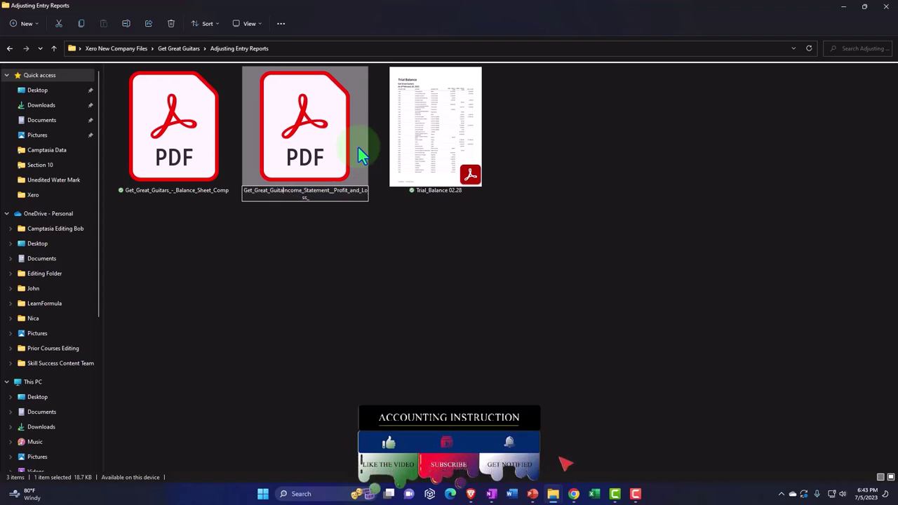
pyautogui.press('Return')
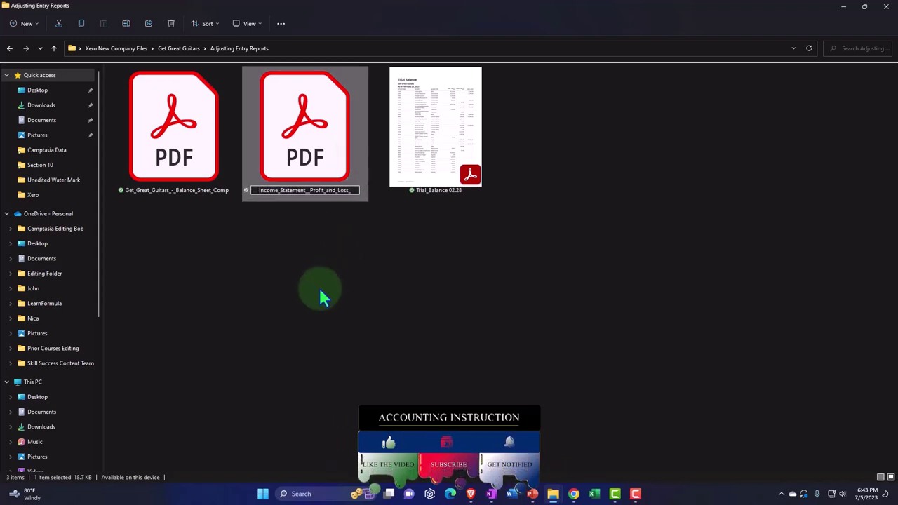
pyautogui.click(320, 297)
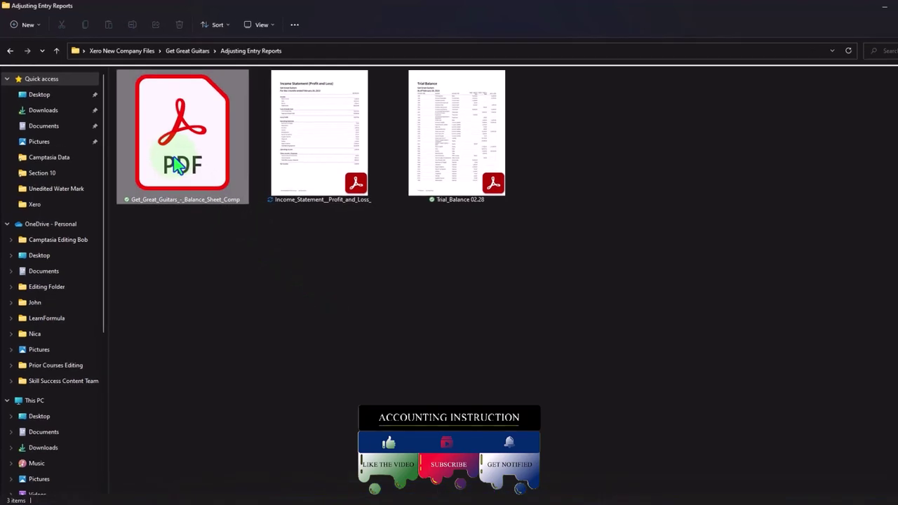
# - Remove the company name prefix from the balance sheet PDF, keeping Balance_Sheet_Comp in its name
pyautogui.rightClick(169, 156)
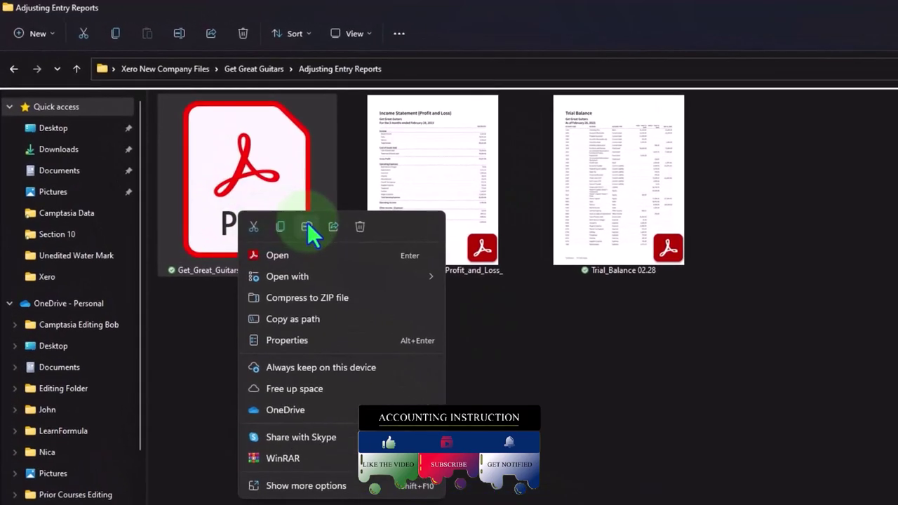
pyautogui.click(306, 226)
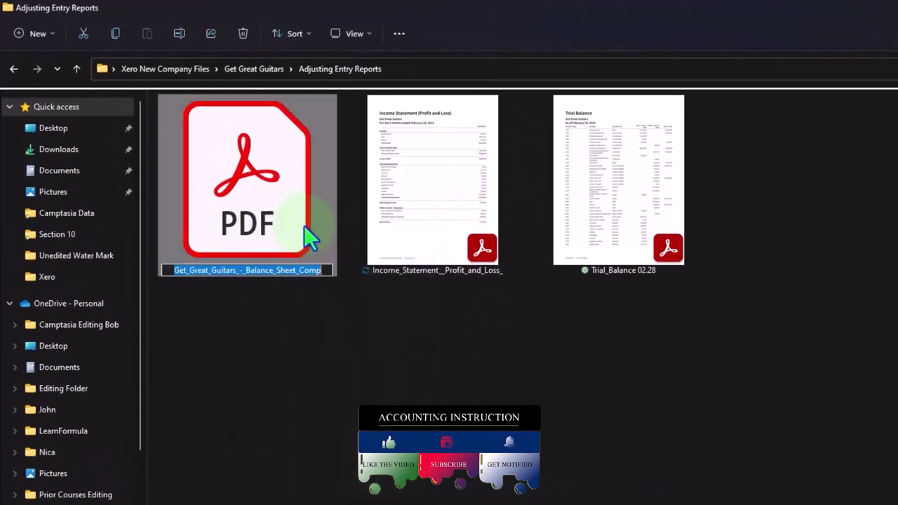
pyautogui.press('Home')
pyautogui.press('Home')
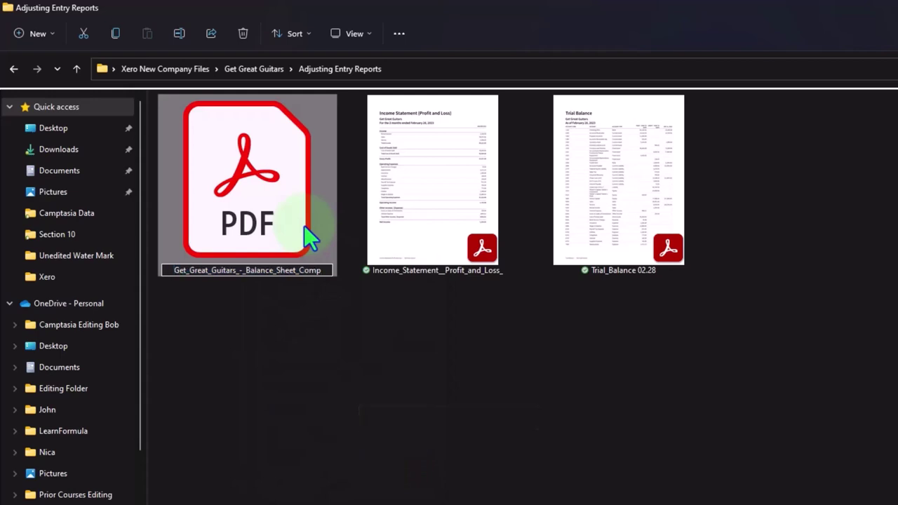
pyautogui.click(245, 270)
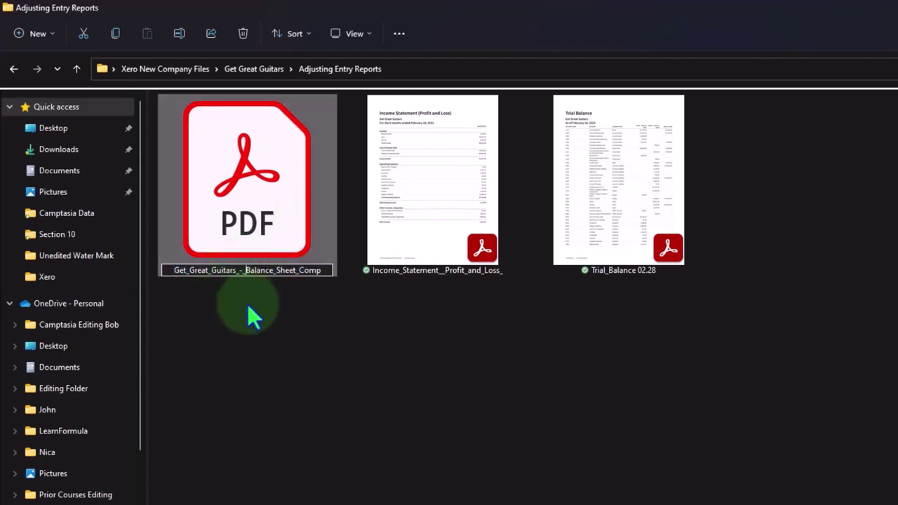
pyautogui.press('BackSpace')
pyautogui.press('BackSpace')
pyautogui.press('BackSpace')
pyautogui.press('BackSpace')
pyautogui.press('BackSpace')
pyautogui.press('BackSpace')
pyautogui.press('BackSpace')
pyautogui.press('BackSpace')
pyautogui.press('BackSpace')
pyautogui.press('BackSpace')
pyautogui.press('BackSpace')
pyautogui.press('BackSpace')
pyautogui.press('BackSpace')
pyautogui.press('BackSpace')
pyautogui.press('BackSpace')
pyautogui.press('BackSpace')
pyautogui.press('BackSpace')
pyautogui.press('BackSpace')
pyautogui.press('BackSpace')
pyautogui.press('BackSpace')
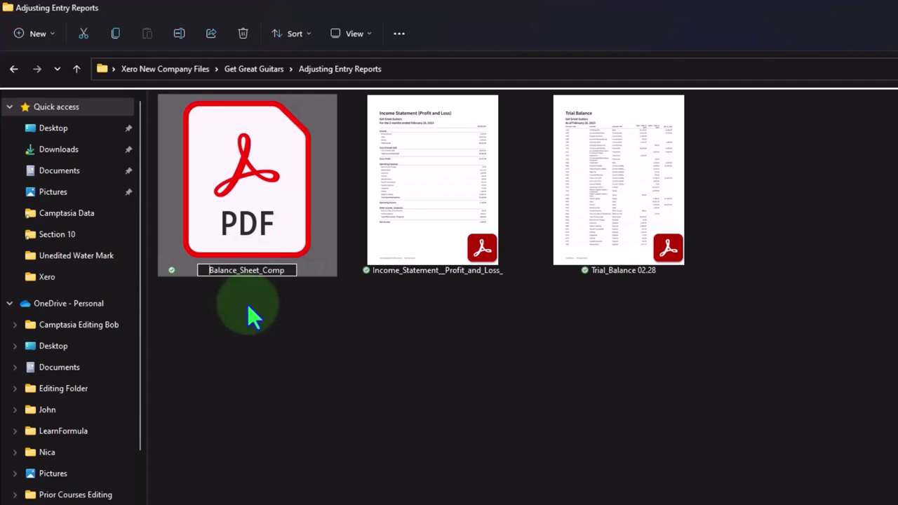
pyautogui.click(249, 309)
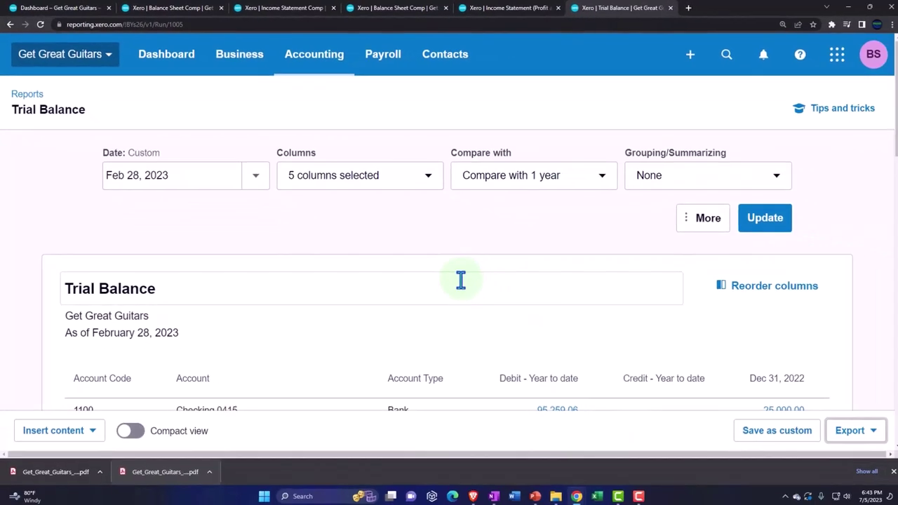
# - Back in Xero, set the trial balance to the custom date Mar 31, 2023 and update the report
pyautogui.click(254, 177)
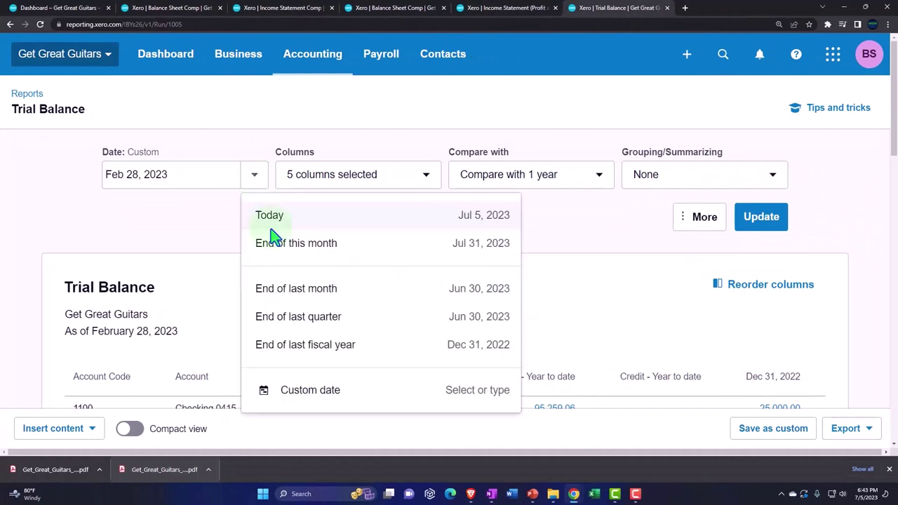
pyautogui.click(311, 392)
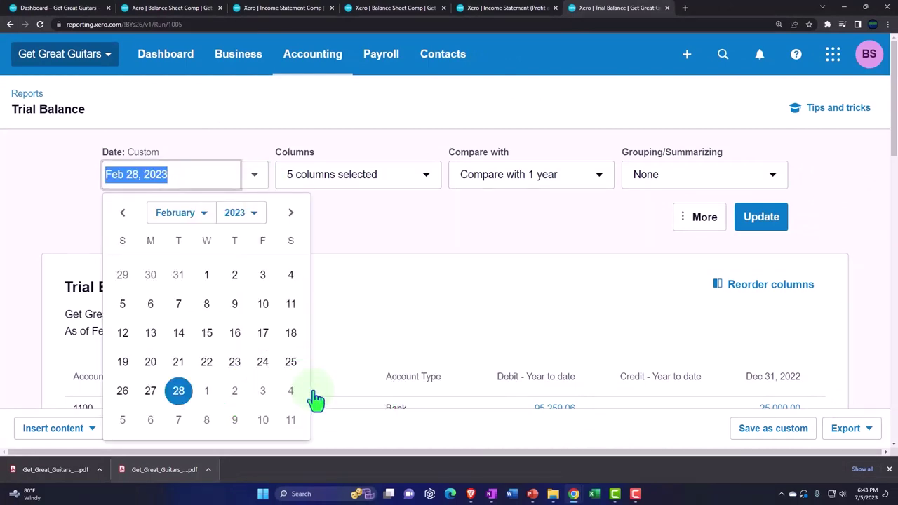
pyautogui.click(291, 215)
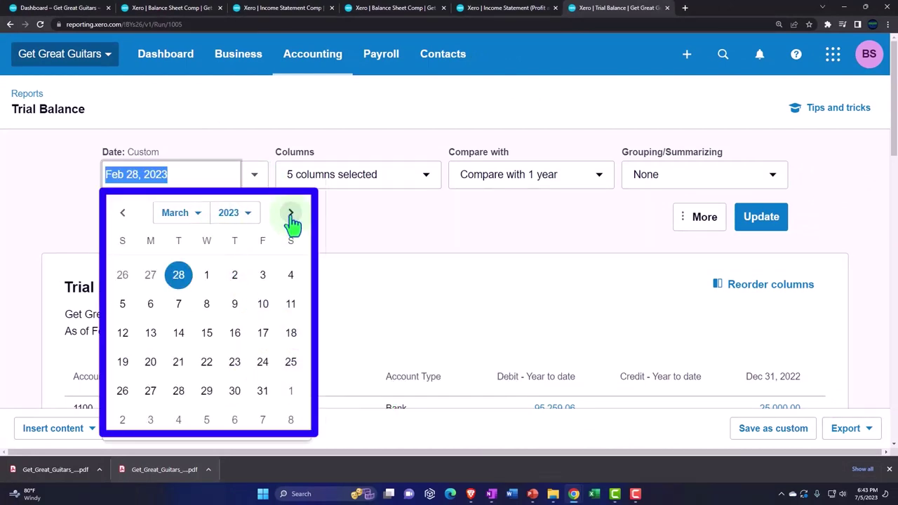
pyautogui.click(261, 405)
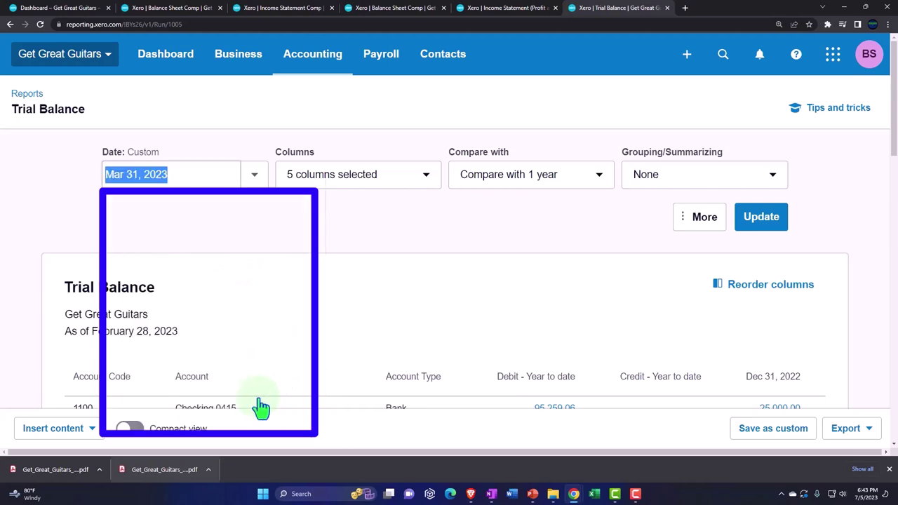
pyautogui.click(760, 225)
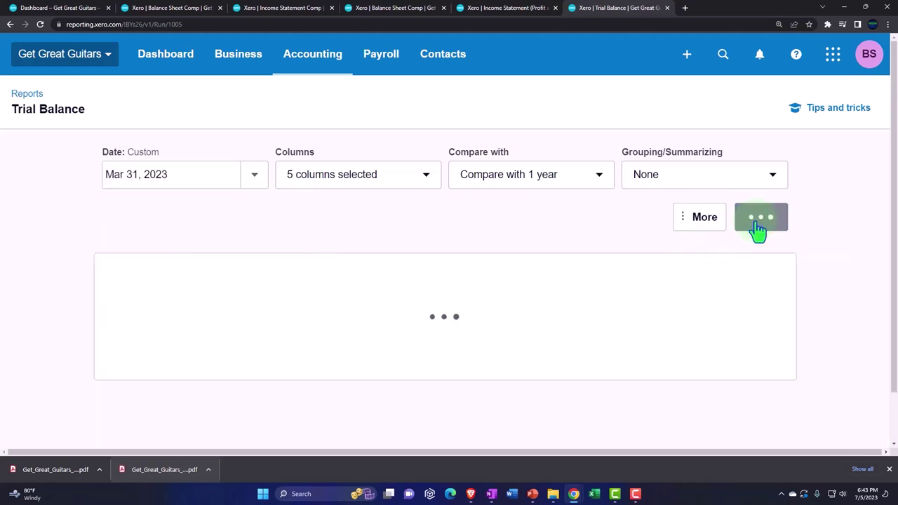
# - Review the account balances and the debit and credit totals in the March 31, 2023 trial balance
pyautogui.scroll(-3, 765, 232)
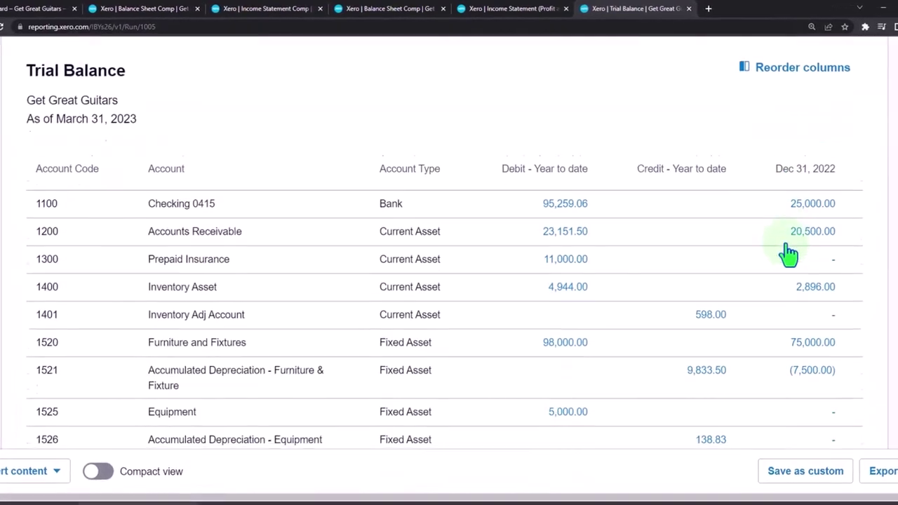
pyautogui.scroll(-7, 789, 254)
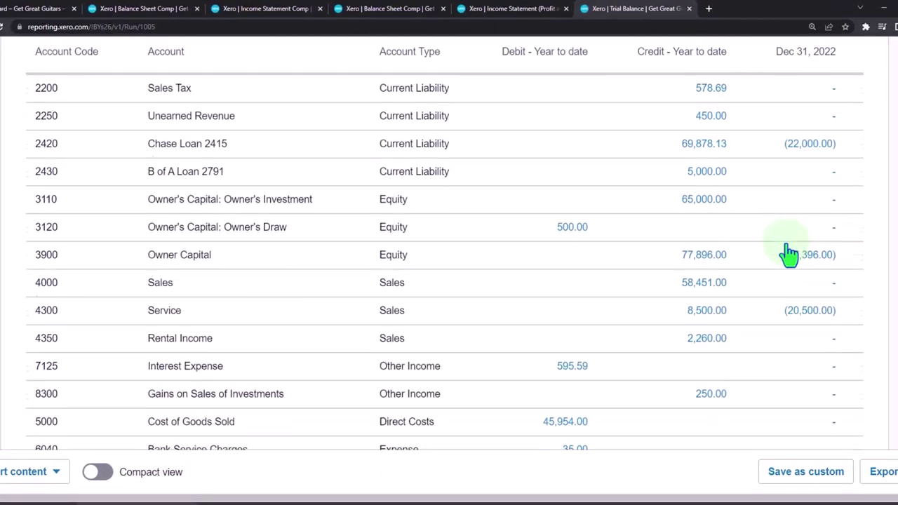
pyautogui.scroll(-5, 789, 254)
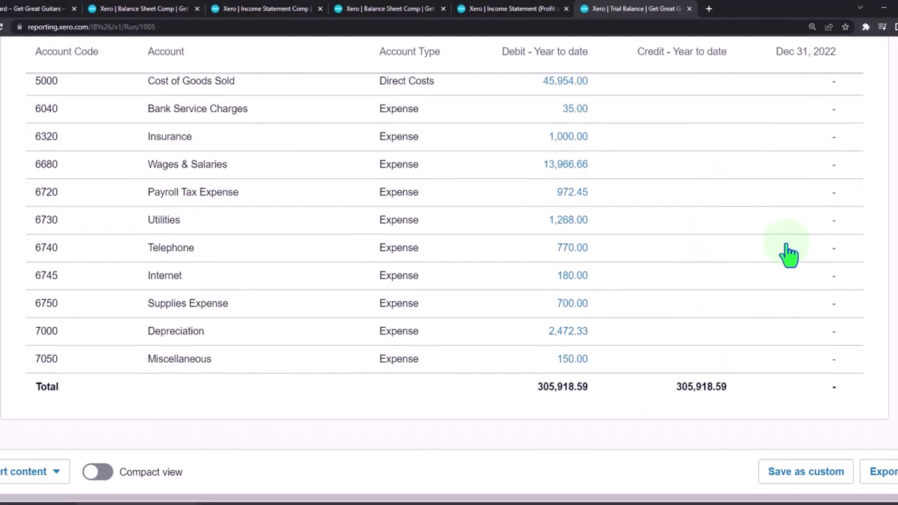
pyautogui.scroll(6, 700, 293)
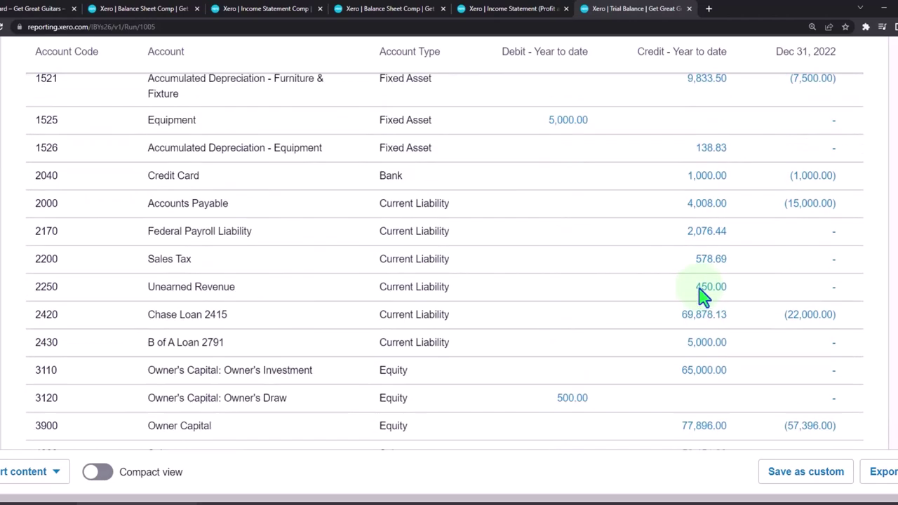
pyautogui.scroll(10, 702, 295)
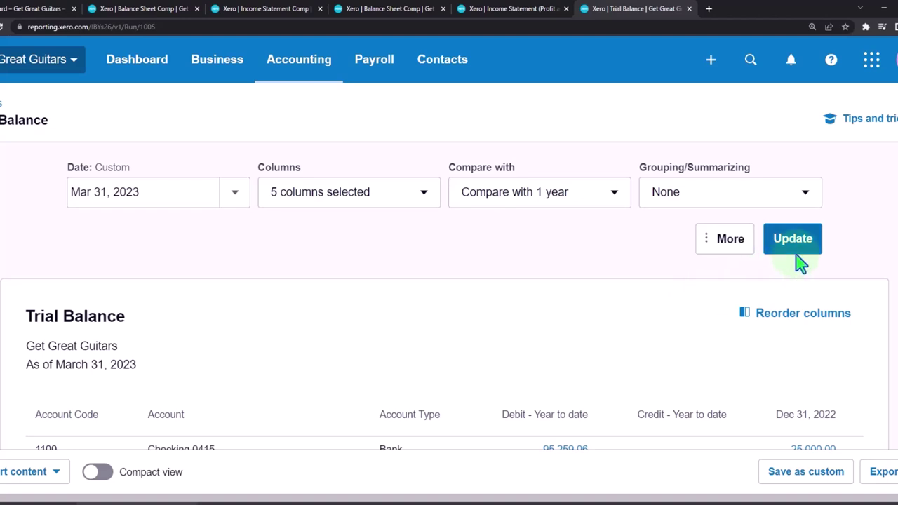
pyautogui.scroll(-2, 800, 265)
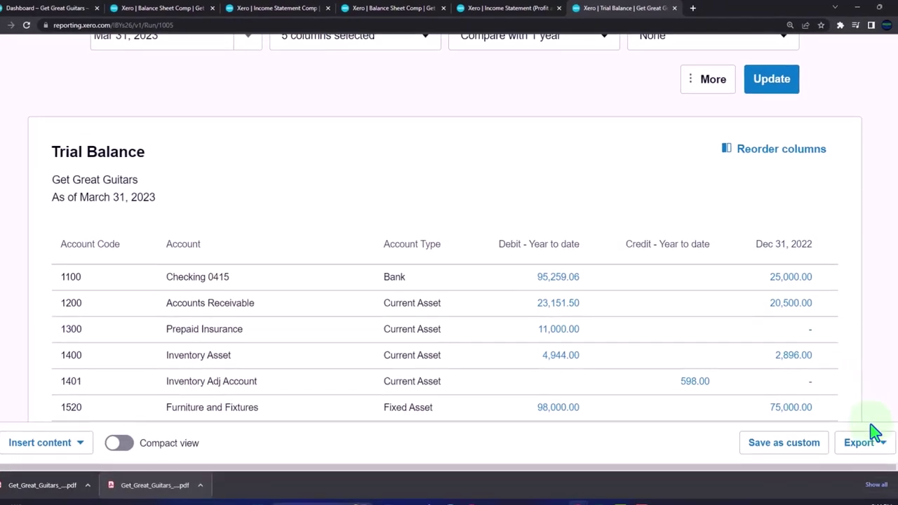
# - Export the March 31, 2023 trial balance as a PDF and place the downloaded file in the Adjusting Entry Reports folder
pyautogui.click(890, 476)
pyautogui.click(791, 343)
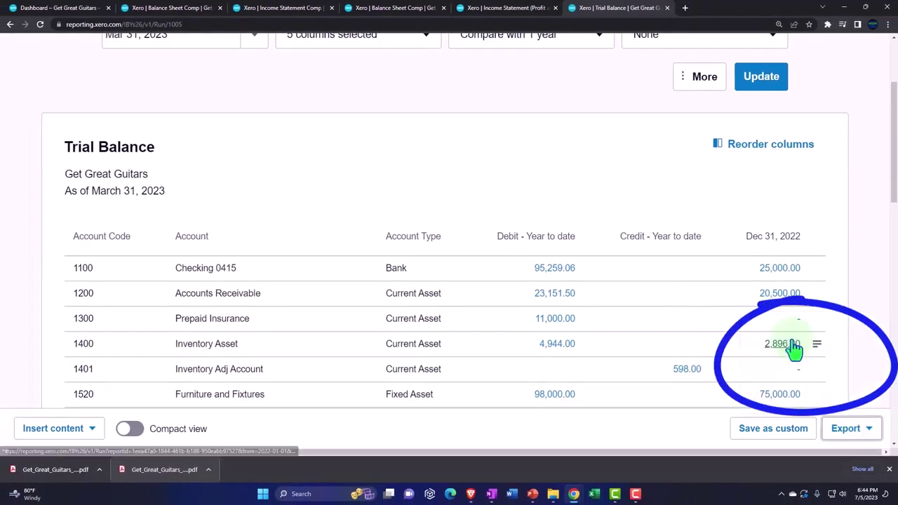
pyautogui.moveTo(553, 494)
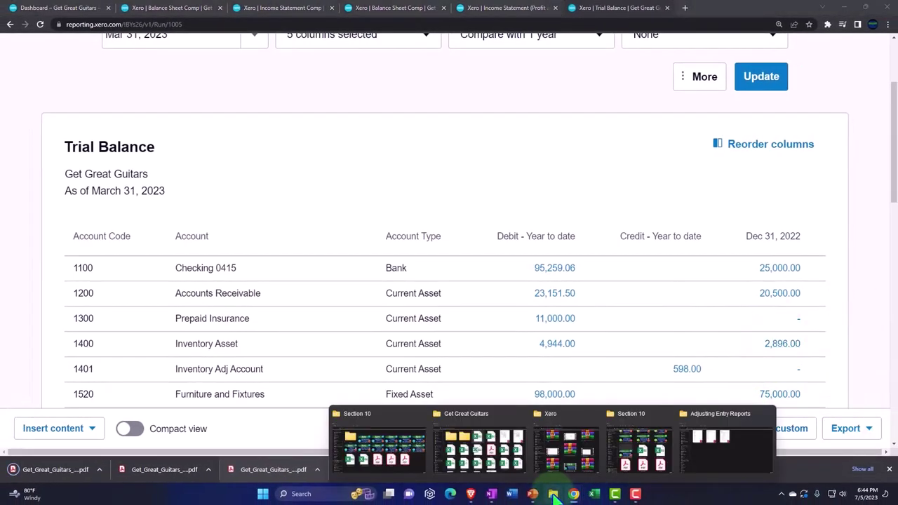
pyautogui.click(715, 478)
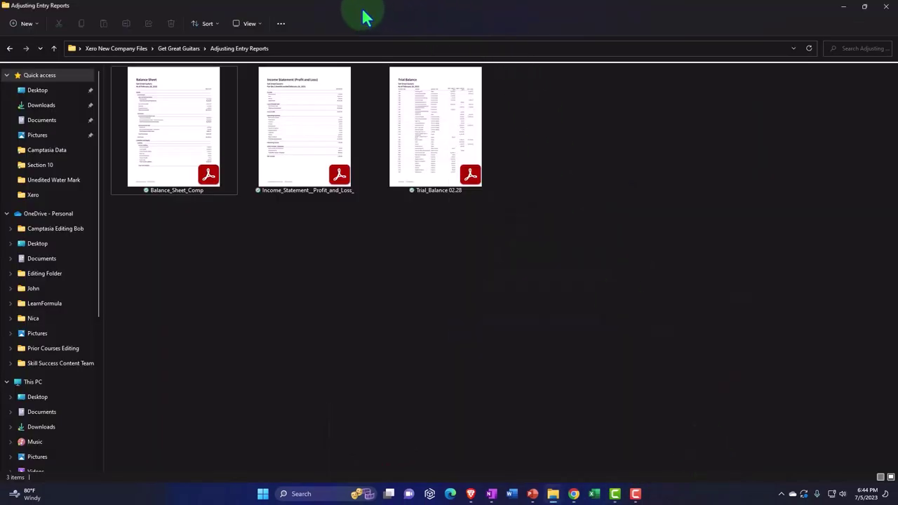
pyautogui.moveTo(367, 15); pyautogui.dragTo(890, 39)
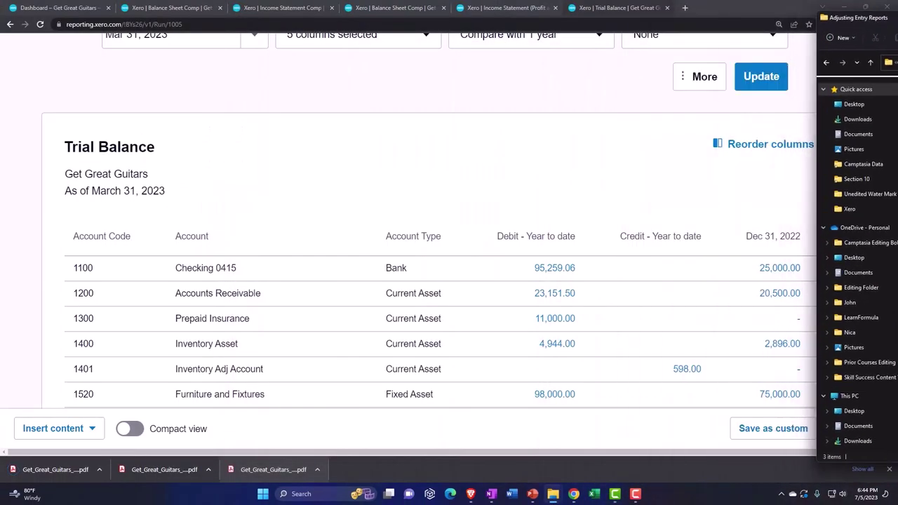
pyautogui.moveTo(264, 465); pyautogui.dragTo(665, 412)
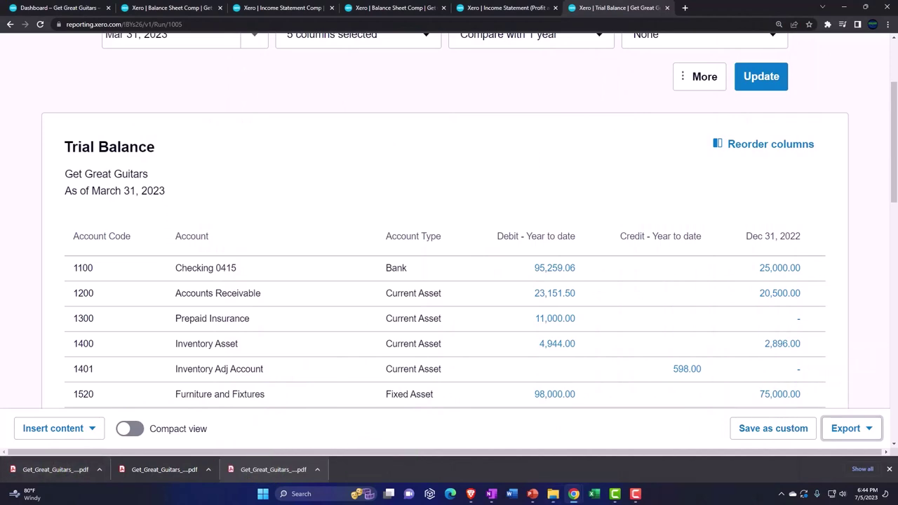
pyautogui.hotkey('alt', 'Tab')
pyautogui.press('super+Up')
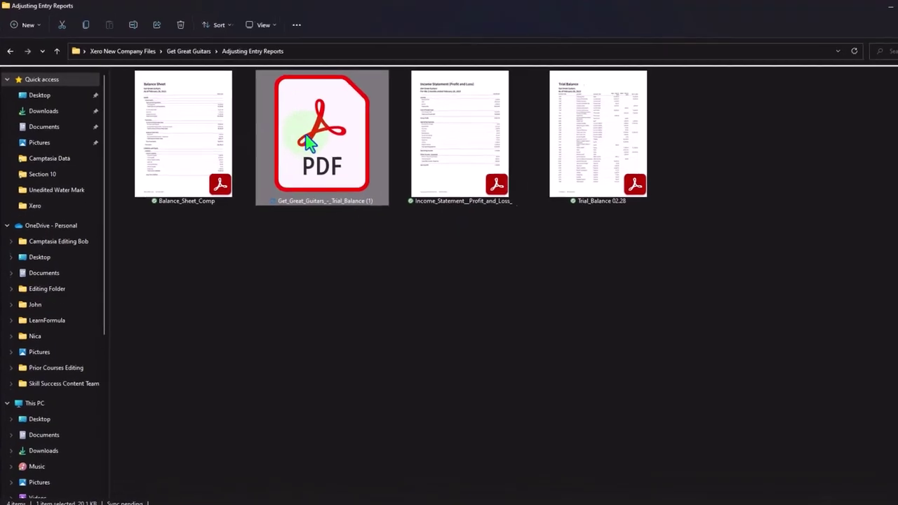
# - Rename the new trial balance PDF as Trial_Balance 03.31 and return to the Xero report
pyautogui.rightClick(309, 140)
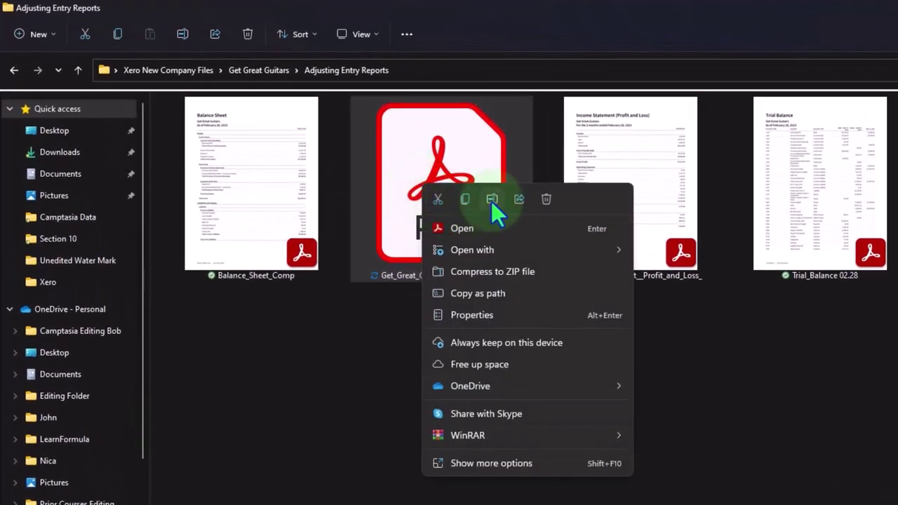
pyautogui.click(492, 199)
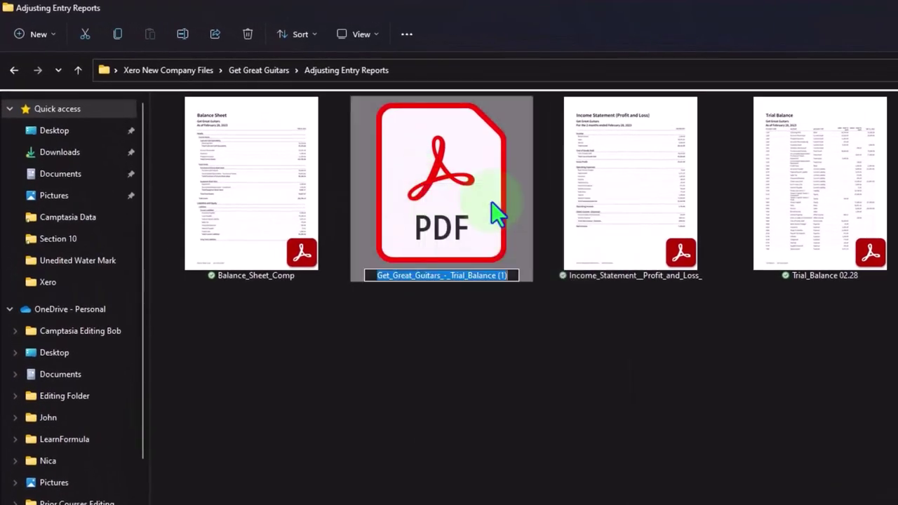
pyautogui.press('Home')
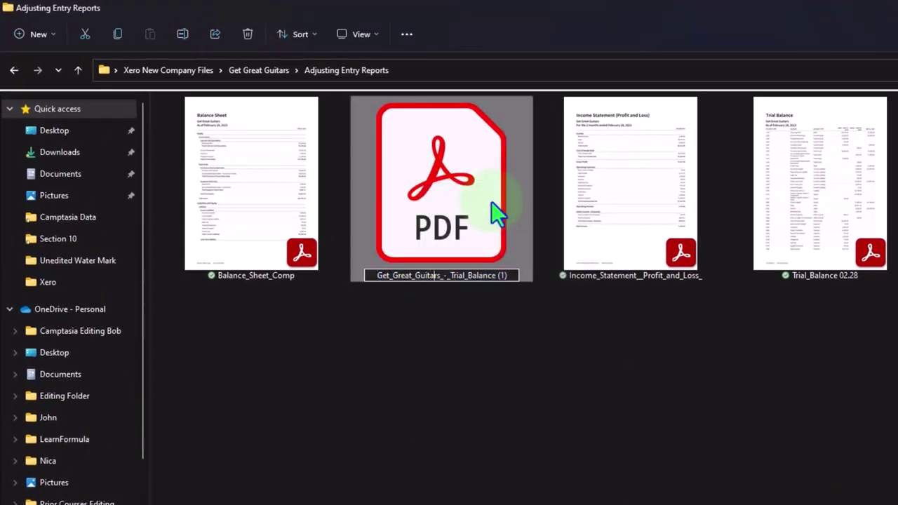
pyautogui.press('BackSpace')
pyautogui.press('BackSpace')
pyautogui.press('BackSpace')
pyautogui.press('BackSpace')
pyautogui.press('BackSpace')
pyautogui.press('BackSpace')
pyautogui.press('BackSpace')
pyautogui.press('BackSpace')
pyautogui.press('BackSpace')
pyautogui.press('BackSpace')
pyautogui.press('BackSpace')
pyautogui.press('BackSpace')
pyautogui.press('BackSpace')
pyautogui.press('BackSpace')
pyautogui.press('BackSpace')
pyautogui.press('BackSpace')
pyautogui.press('BackSpace')
pyautogui.press('BackSpace')
pyautogui.press('BackSpace')
pyautogui.press('BackSpace')
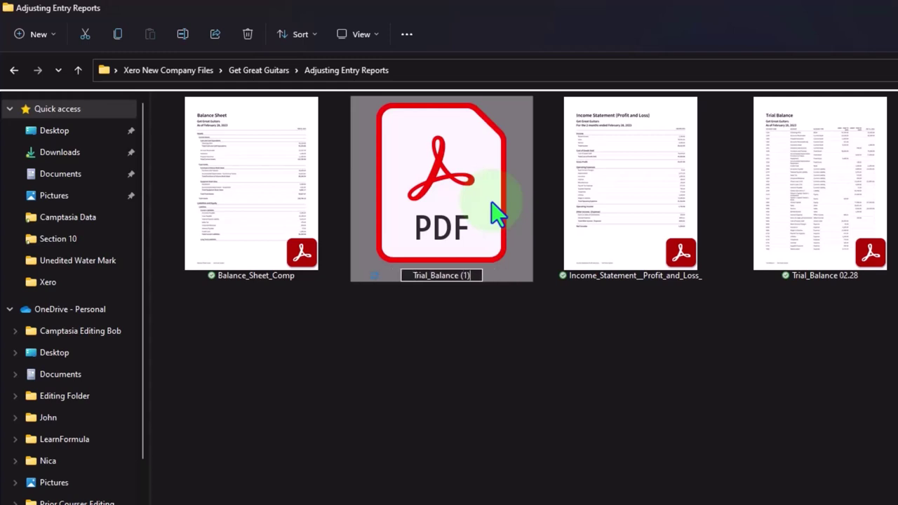
pyautogui.press('BackSpace')
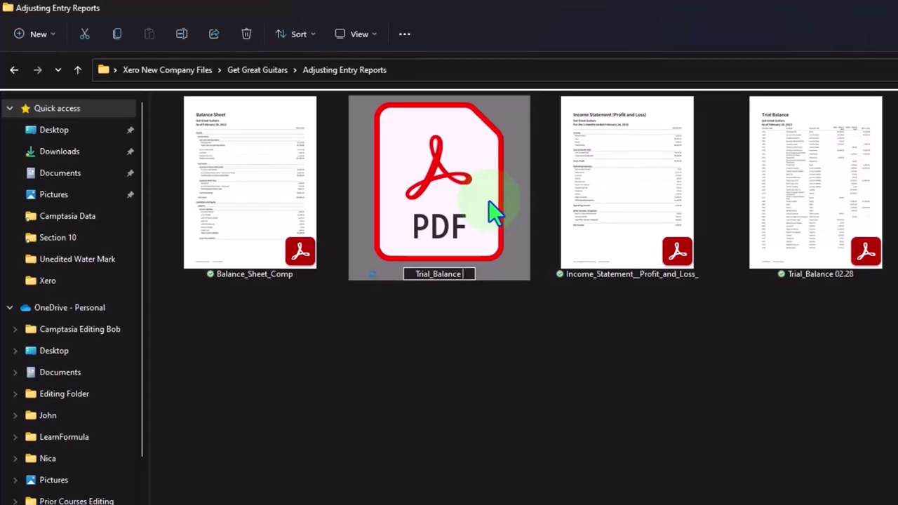
pyautogui.write('03.31')
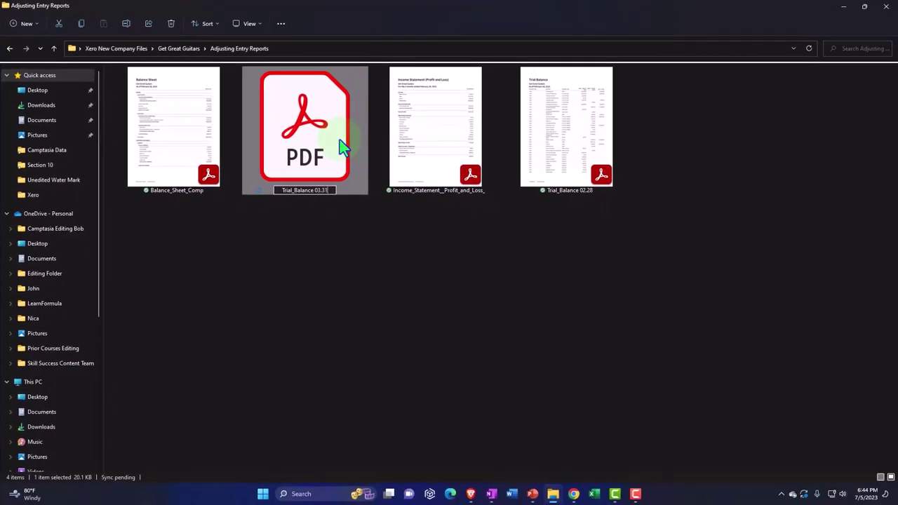
pyautogui.click(358, 270)
pyautogui.click(844, 6)
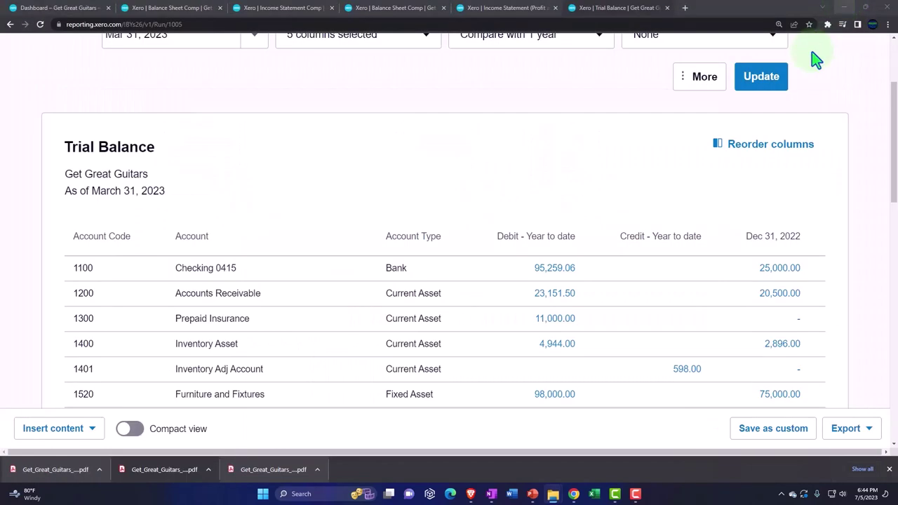
# - Duplicate the trial balance browser tab and, in the copy, find and open the Journal Report from the reports list
pyautogui.scroll(3, 497, 245)
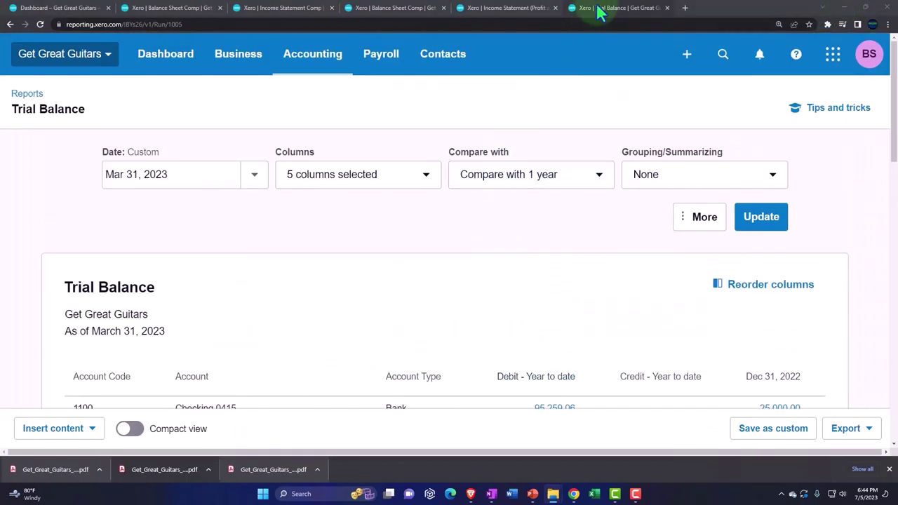
pyautogui.rightClick(600, 13)
pyautogui.click(623, 71)
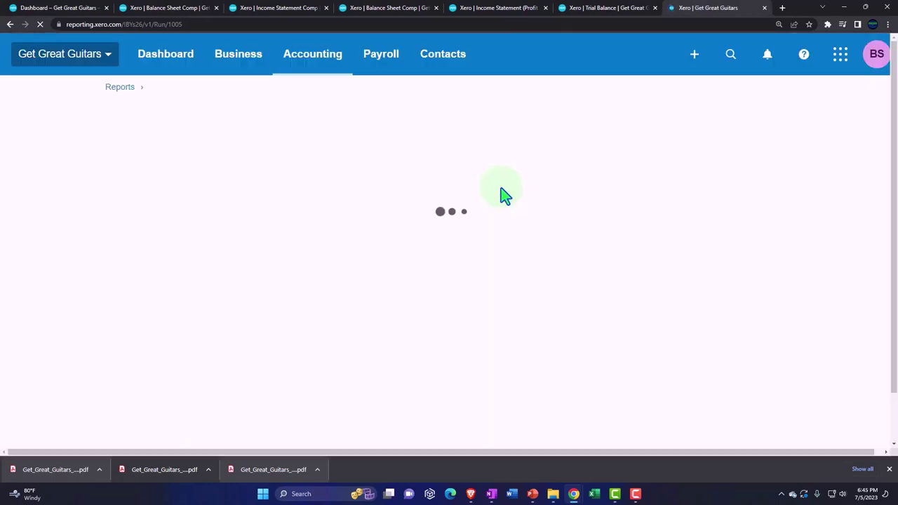
pyautogui.click(324, 67)
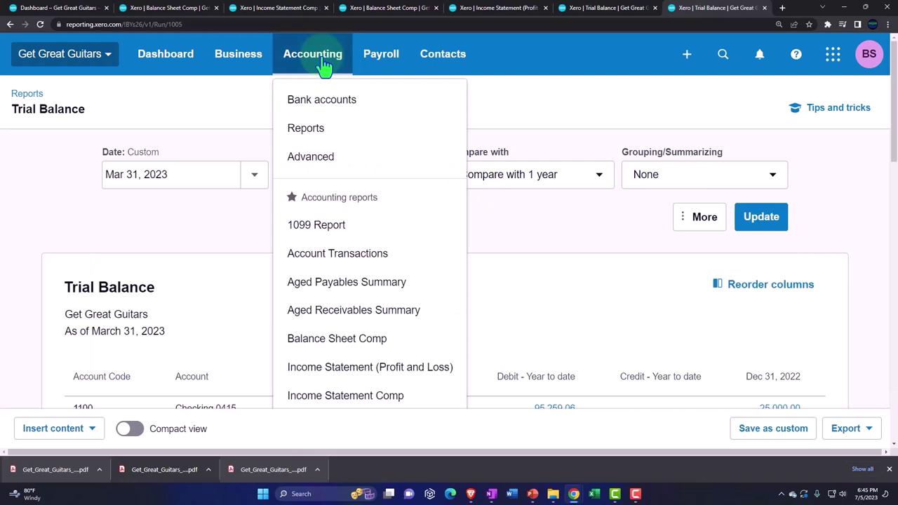
pyautogui.click(349, 138)
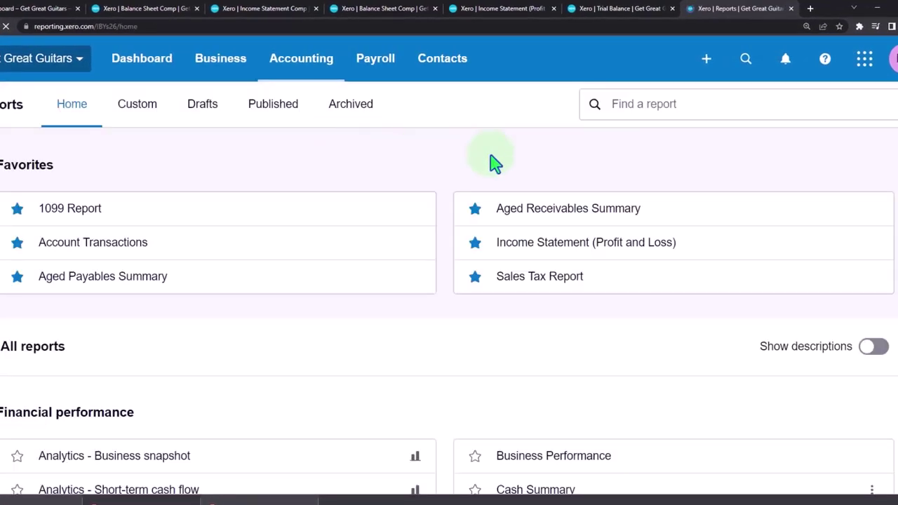
pyautogui.click(652, 107)
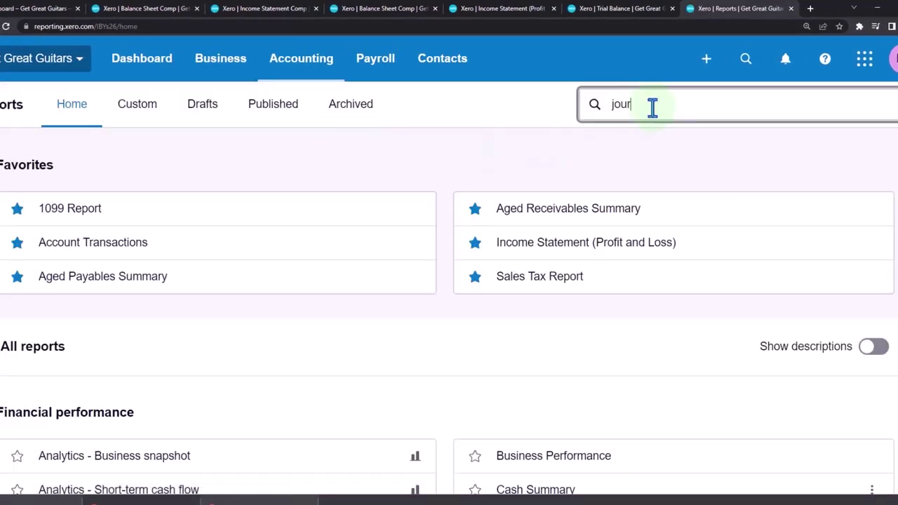
pyautogui.click(656, 190)
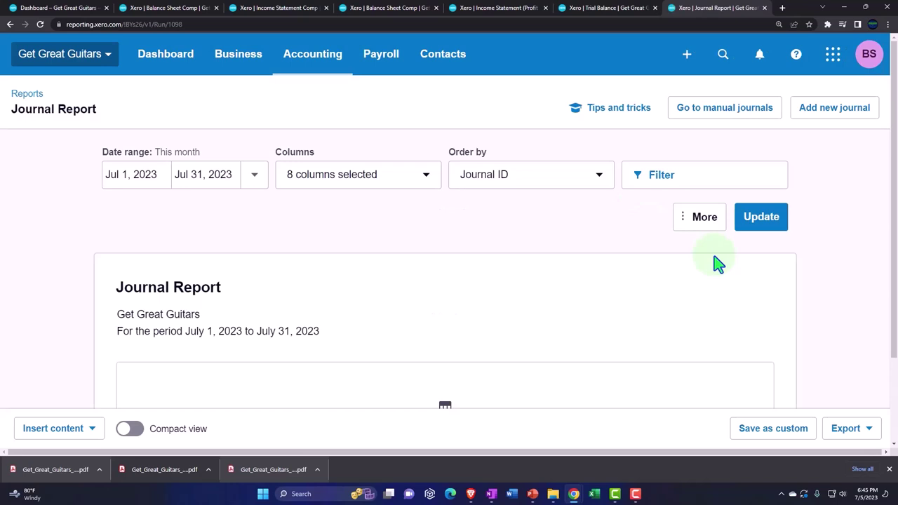
# - Limit the Journal Report to posted manual journals only and update it
pyautogui.click(682, 230)
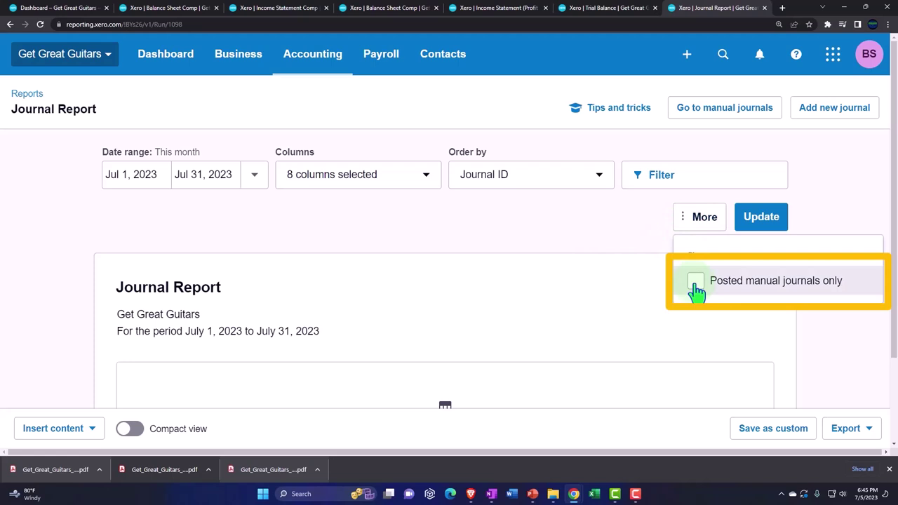
pyautogui.click(695, 283)
pyautogui.click(765, 231)
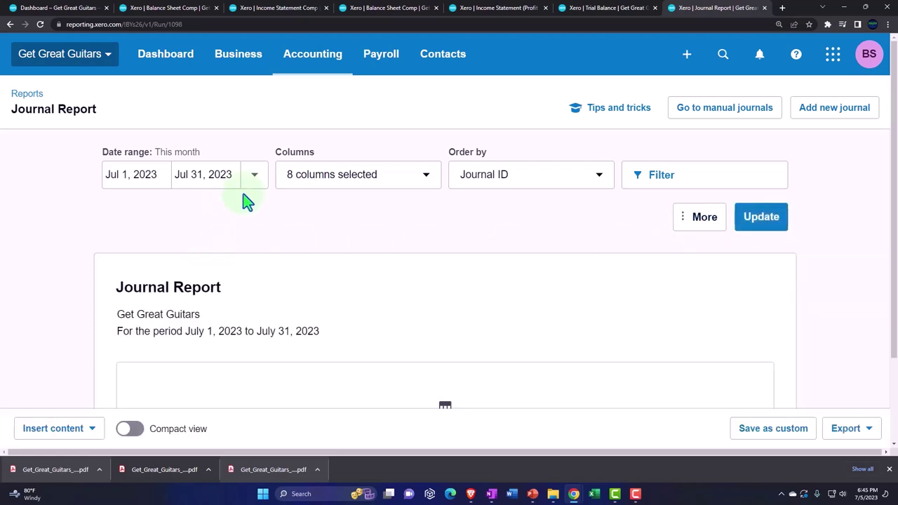
# - Set the Journal Report's custom date range to Feb 28, 2023 through Feb 28, 2023 and update the report
pyautogui.click(253, 174)
pyautogui.scroll(-3, 294, 281)
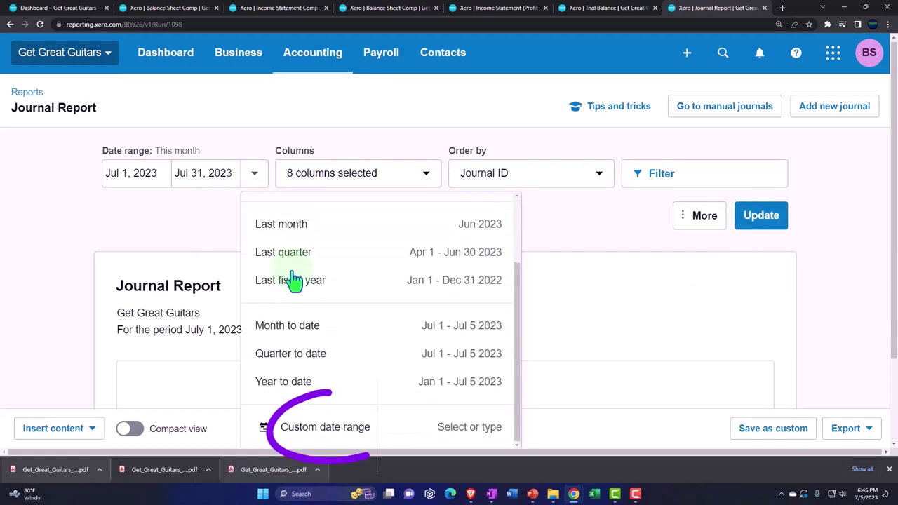
pyautogui.hotkey('ctrl', '-')
pyautogui.click(331, 440)
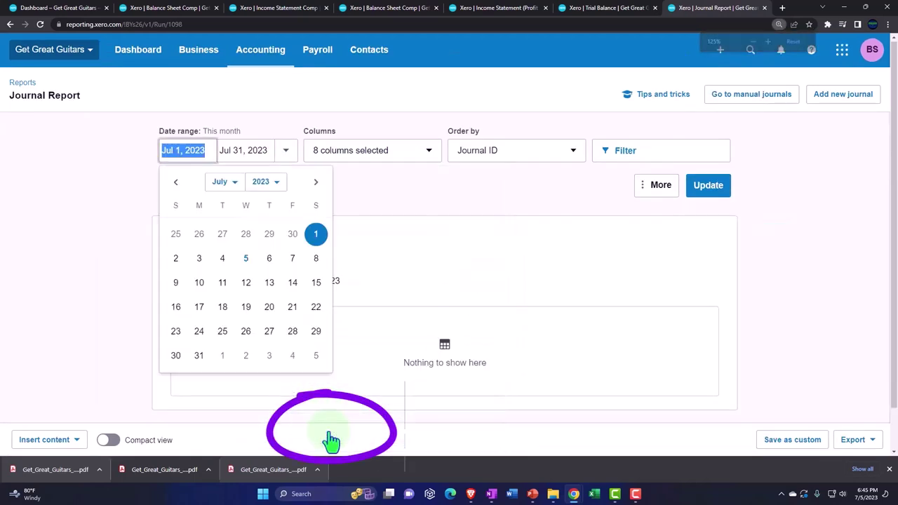
pyautogui.click(234, 184)
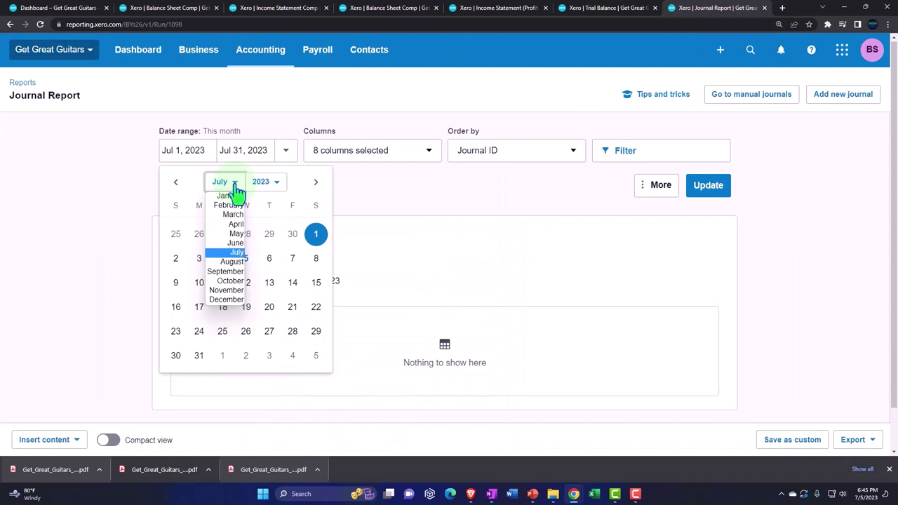
pyautogui.click(230, 205)
pyautogui.click(233, 334)
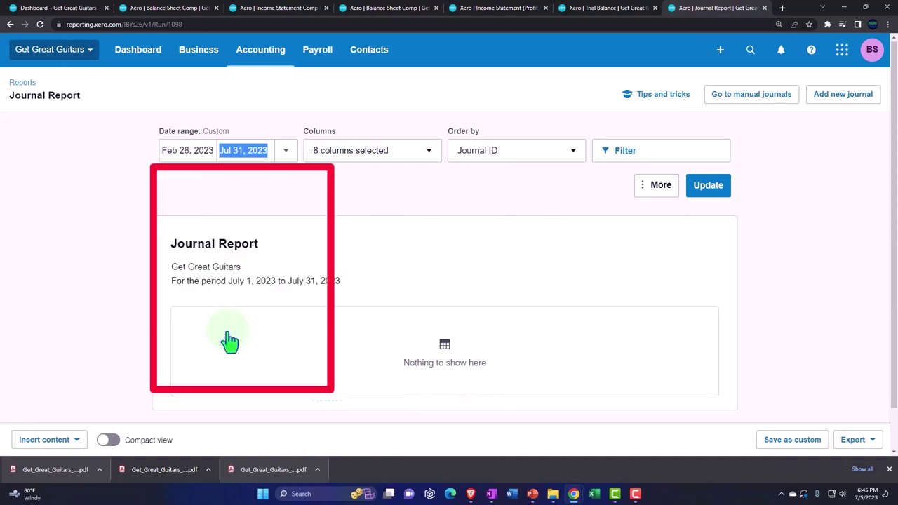
pyautogui.click(284, 183)
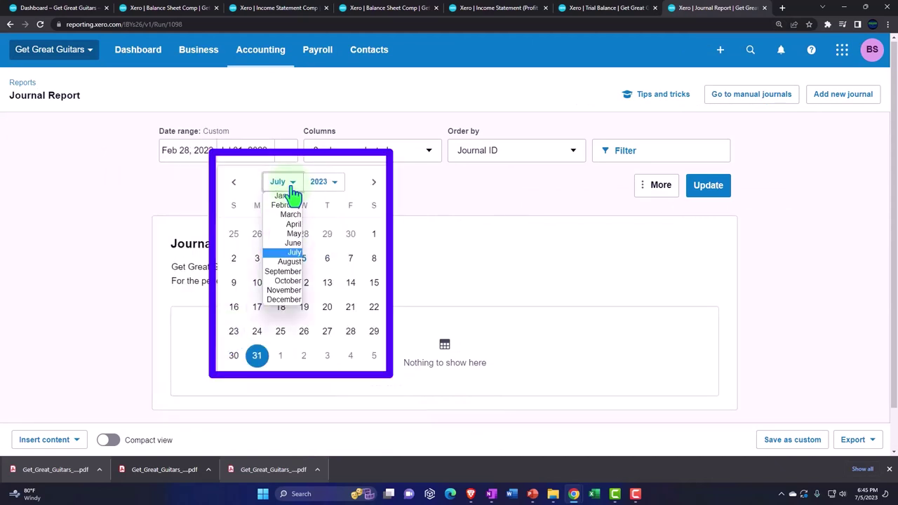
pyautogui.click(293, 205)
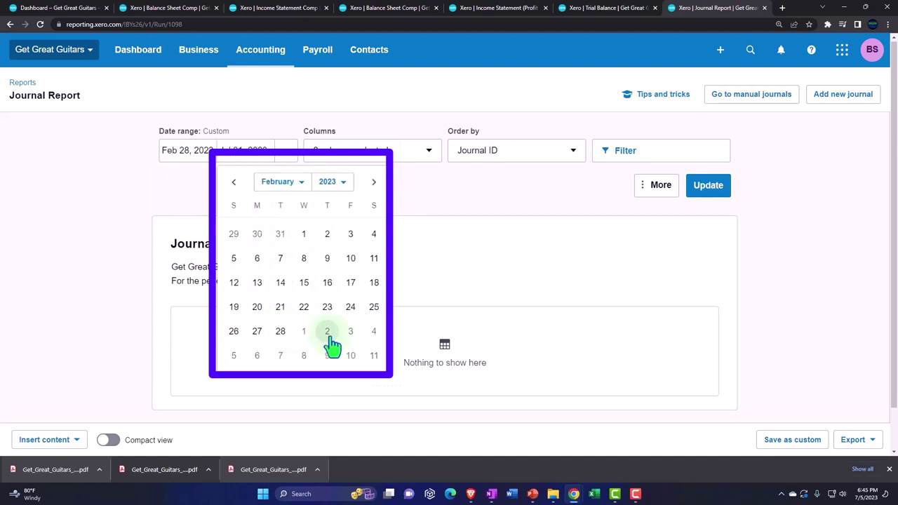
pyautogui.click(288, 336)
pyautogui.click(713, 191)
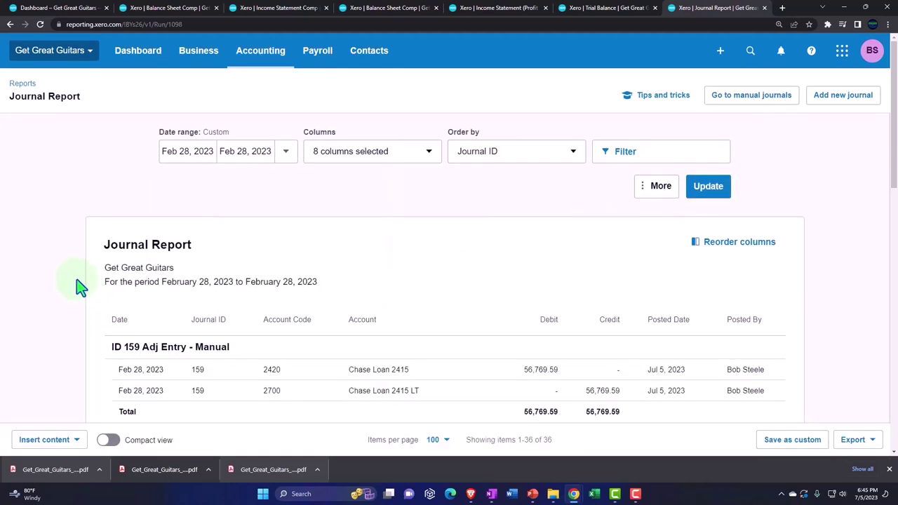
# - Review the February 28, 2023 manual adjusting entries in the Journal Report, down to the report's debit and credit totals
pyautogui.hotkey('ctrl', '+')
pyautogui.hotkey('ctrl', '+')
pyautogui.scroll(-1, 77, 281)
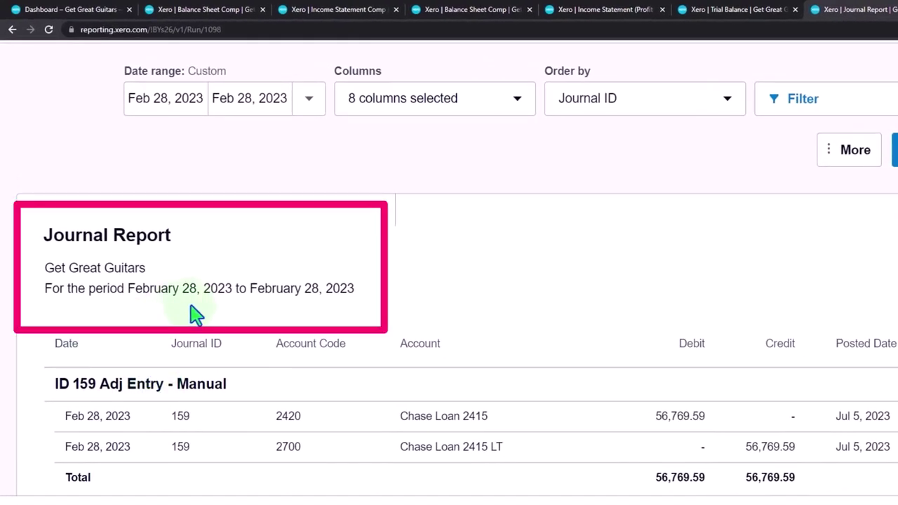
pyautogui.scroll(-2, 195, 315)
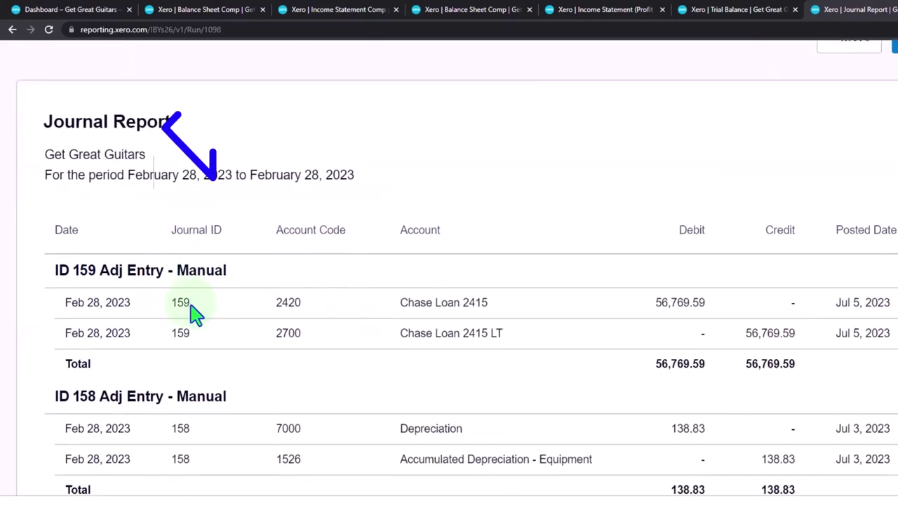
pyautogui.scroll(-3, 116, 330)
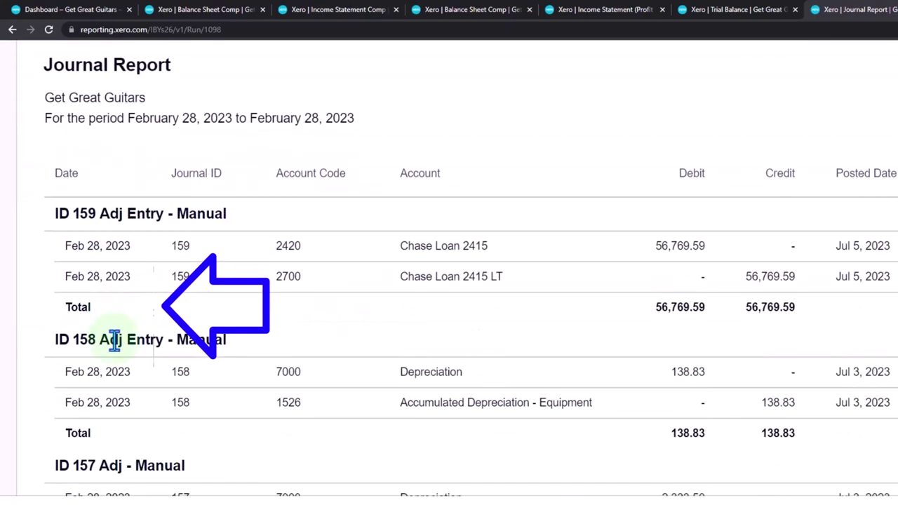
pyautogui.scroll(-8, 114, 340)
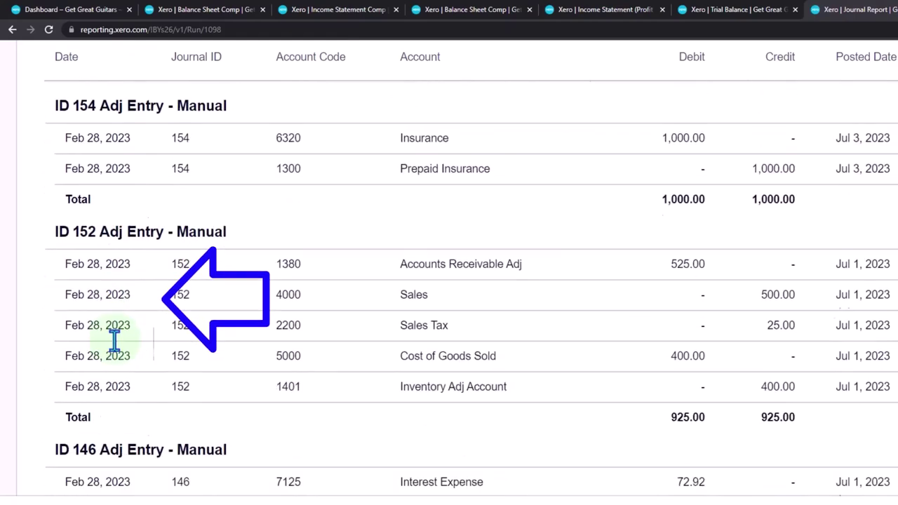
pyautogui.scroll(-2, 114, 340)
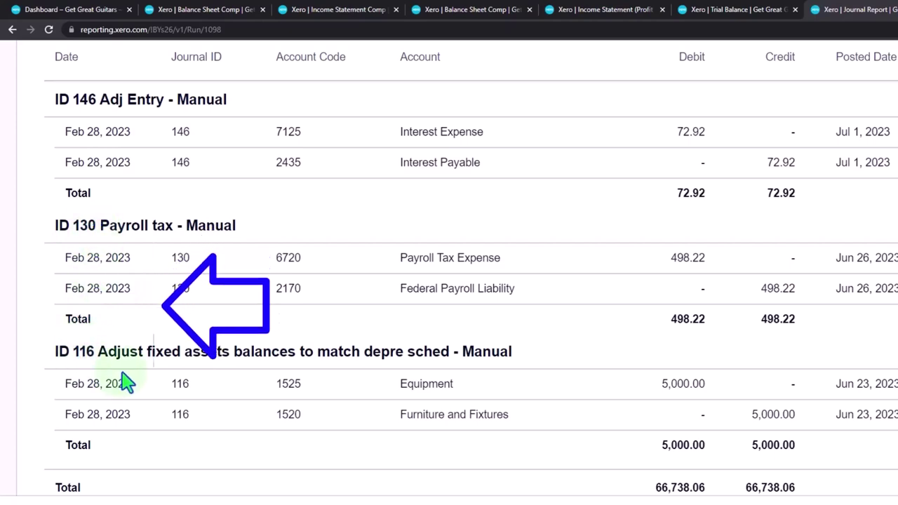
pyautogui.scroll(-1, 123, 376)
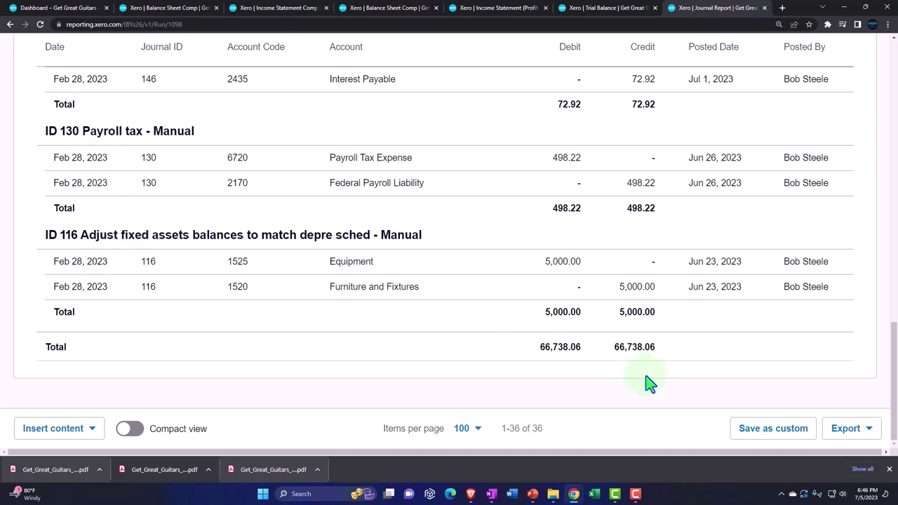
# - Export the Journal Report to Excel and place the file in the Adjusting Entry Reports folder
pyautogui.click(847, 432)
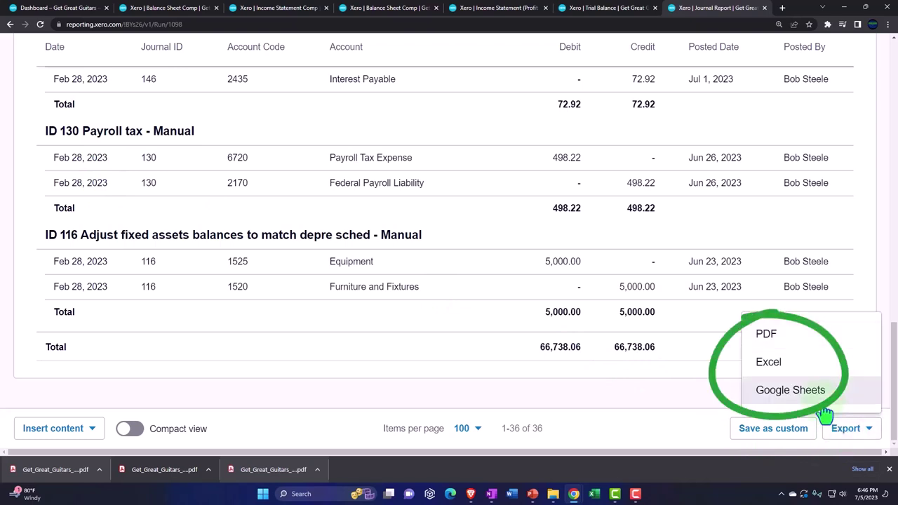
pyautogui.click(800, 375)
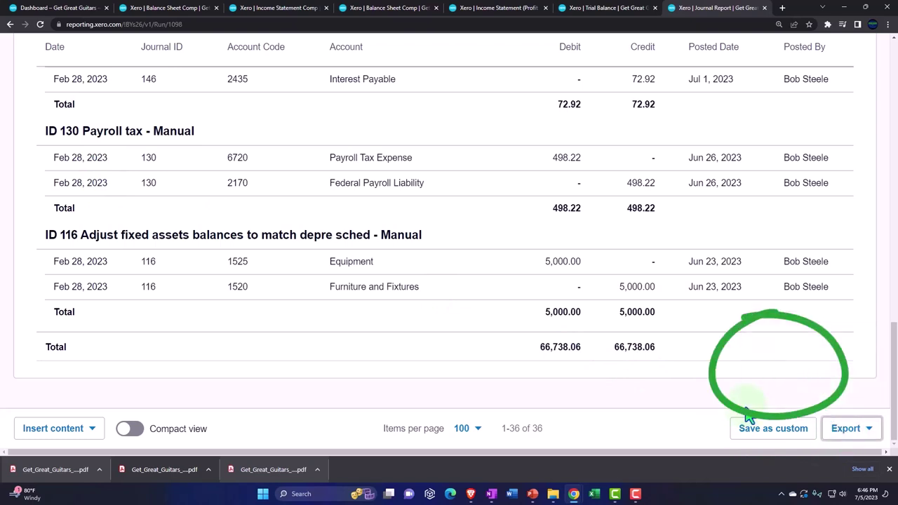
pyautogui.click(715, 428)
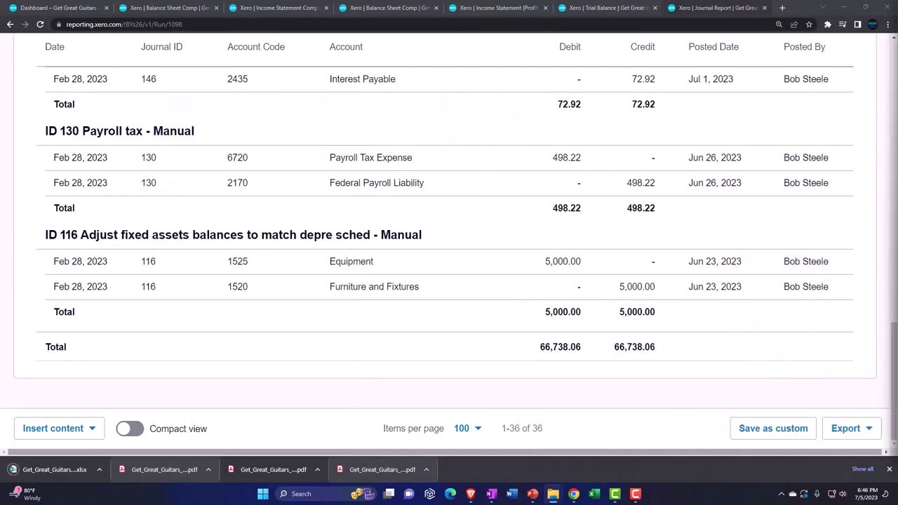
pyautogui.moveTo(581, 470); pyautogui.dragTo(581, 472)
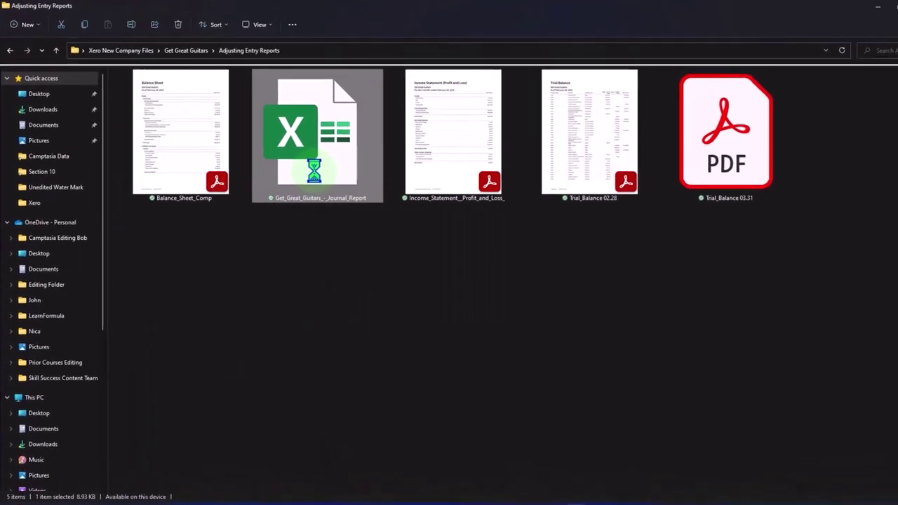
# - Rename the exported Journal Report workbook as Adj & Reversing Entries and open it in Excel
pyautogui.rightClick(304, 166)
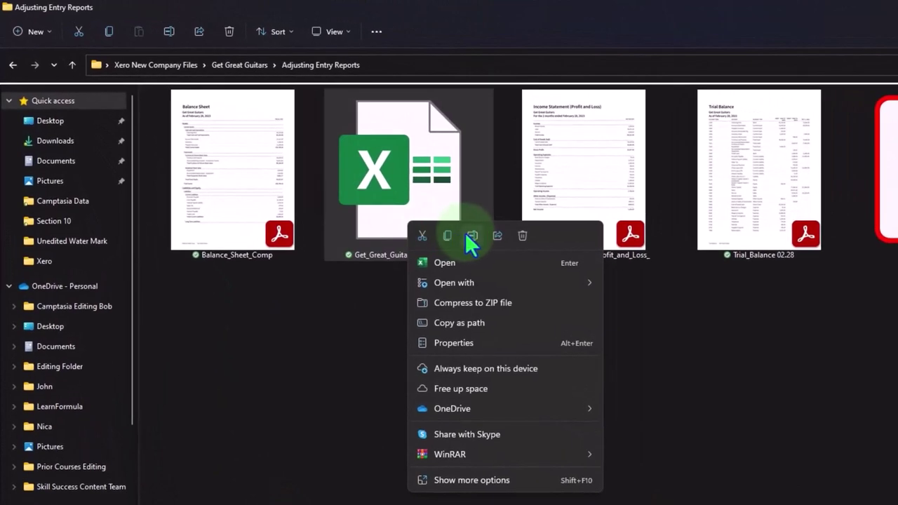
pyautogui.click(468, 234)
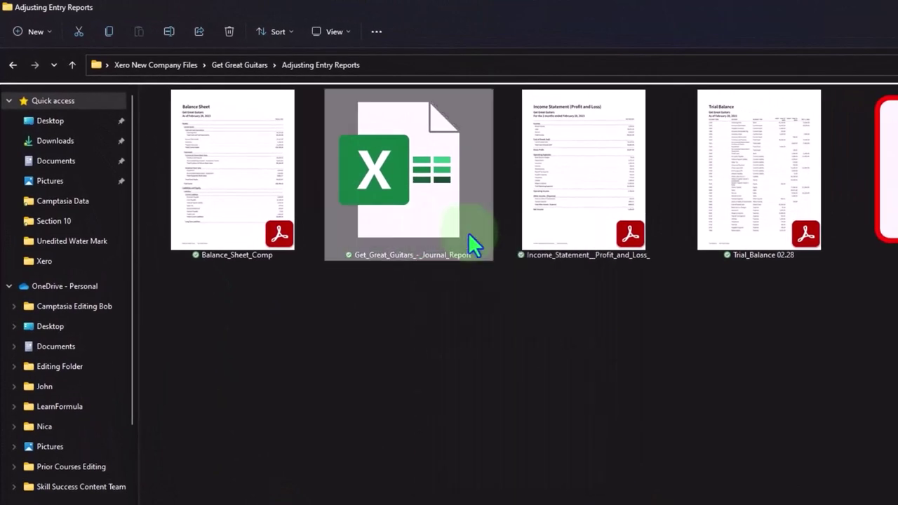
pyautogui.write('Adj & Re')
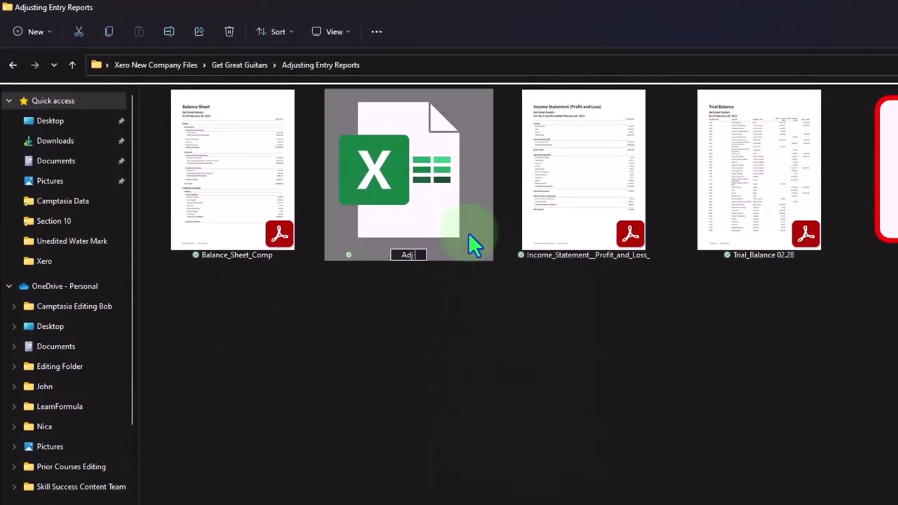
pyautogui.write('versing Entries')
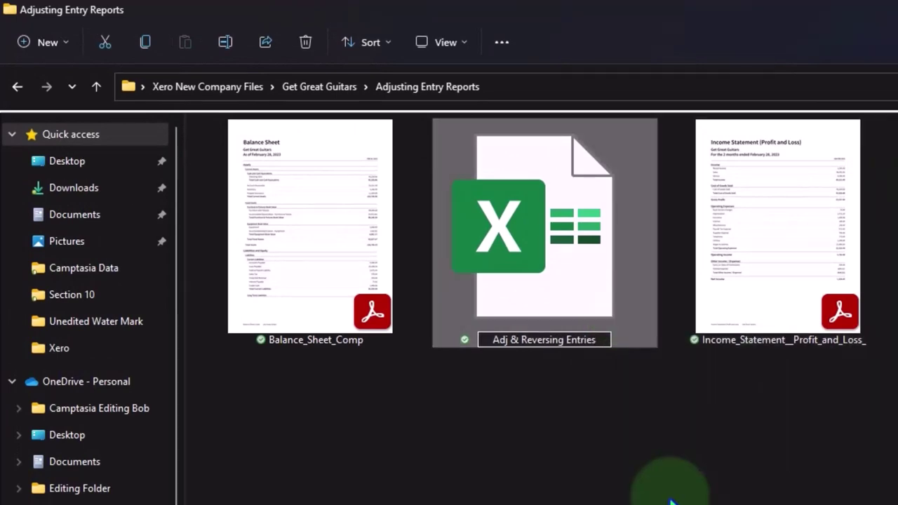
pyautogui.press('Return')
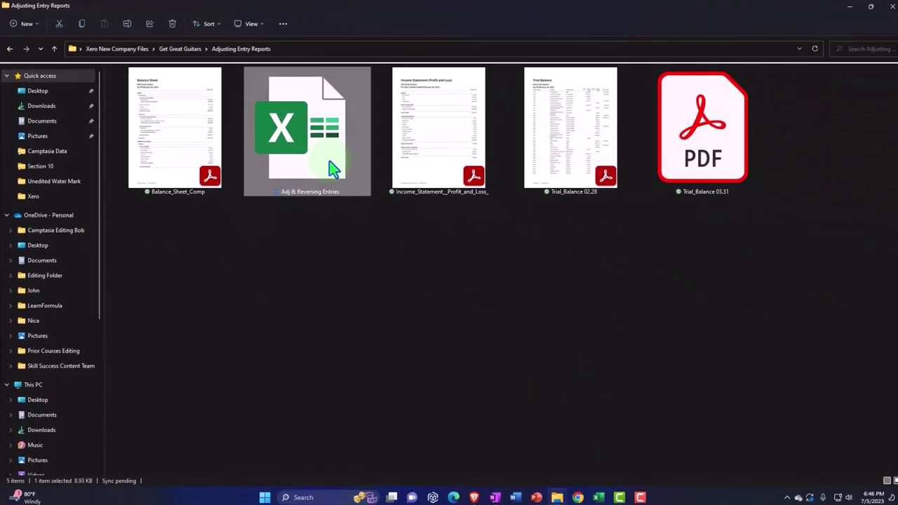
pyautogui.doubleClick(418, 223)
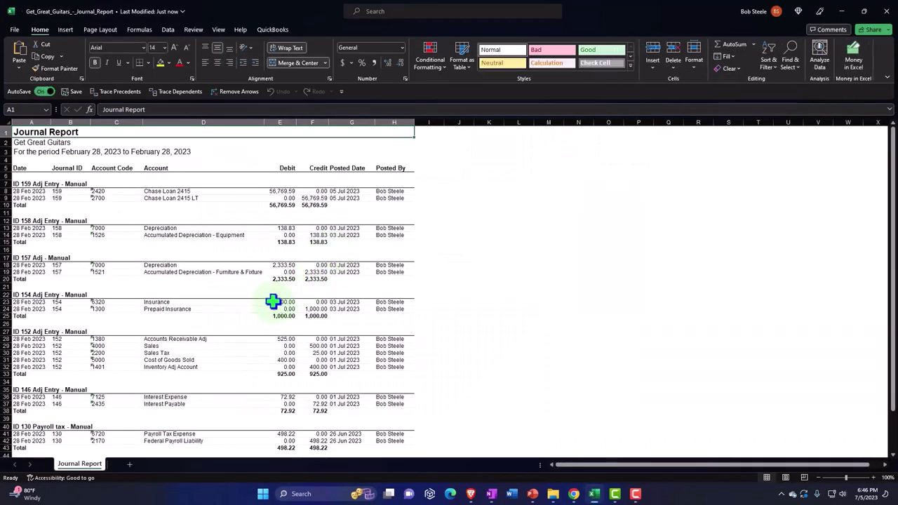
# - Check how the Journal Report sheet splits across pages in Page Layout view and return to Normal view
pyautogui.click(192, 309)
pyautogui.keyDown('ctrl'); pyautogui.scroll(3, 163, 317); pyautogui.keyUp('ctrl')
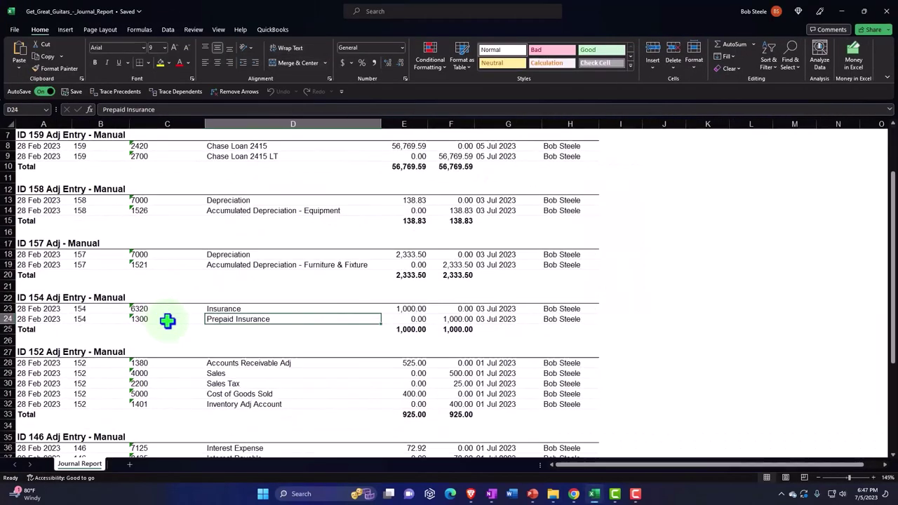
pyautogui.scroll(2, 209, 329)
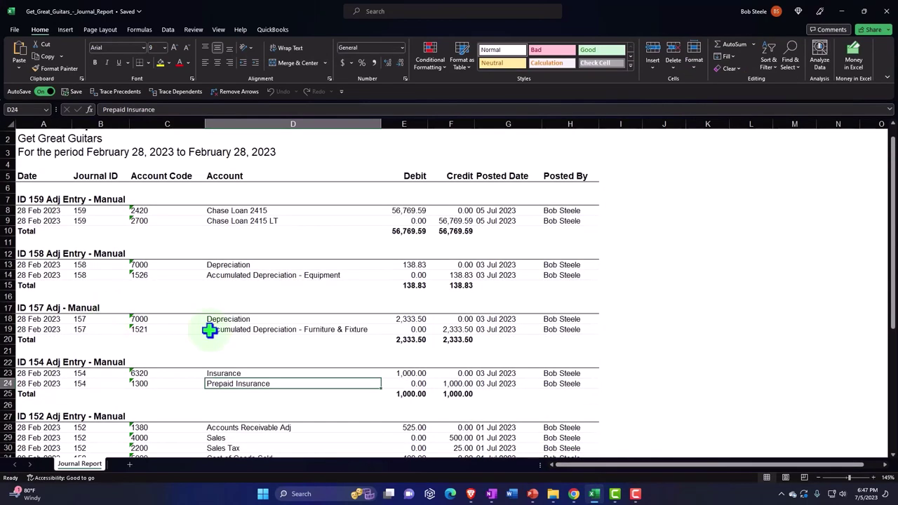
pyautogui.click(786, 477)
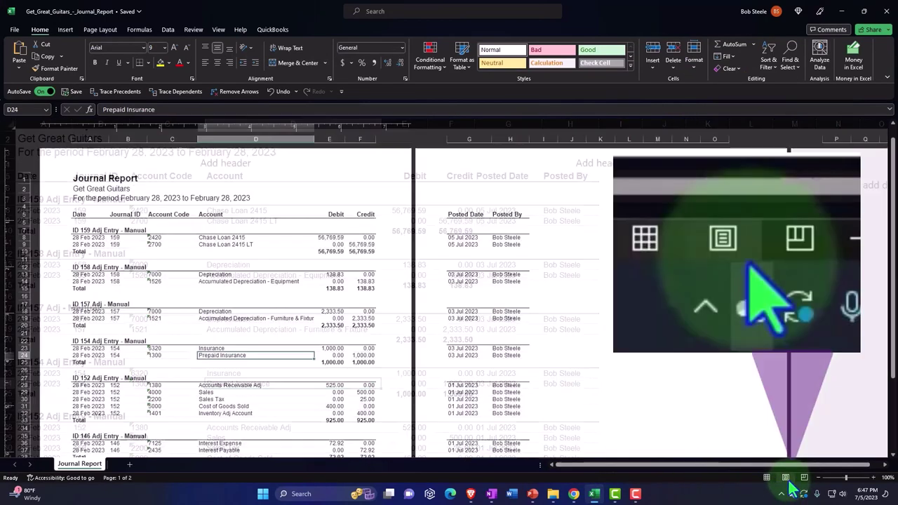
pyautogui.click(767, 477)
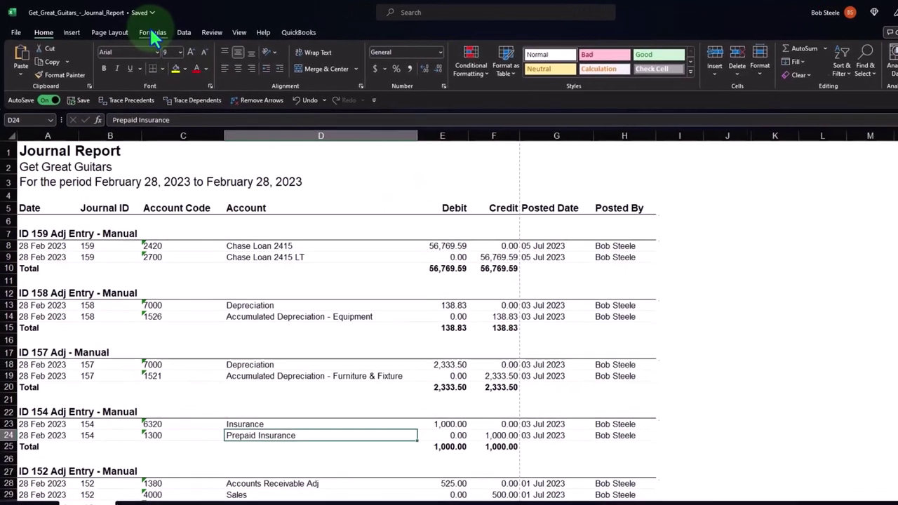
# - Set the Journal Report sheet's page orientation to landscape
pyautogui.click(139, 29)
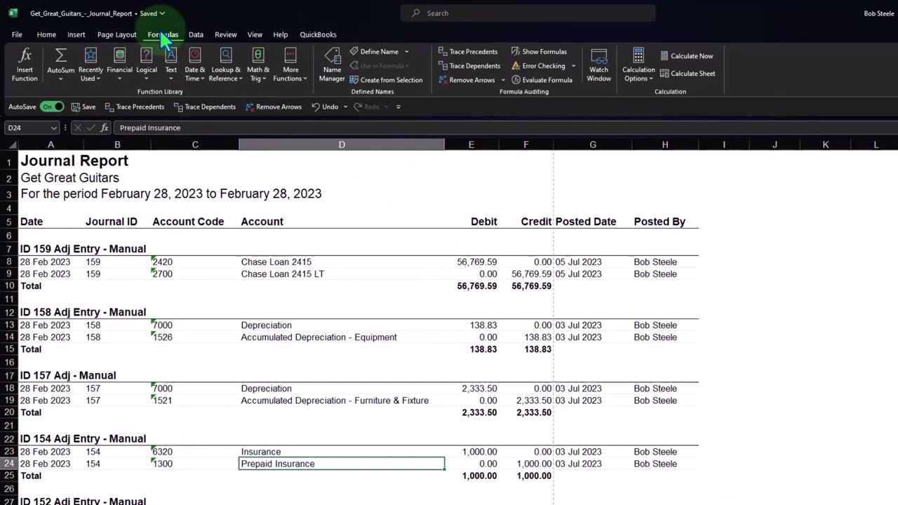
pyautogui.click(225, 35)
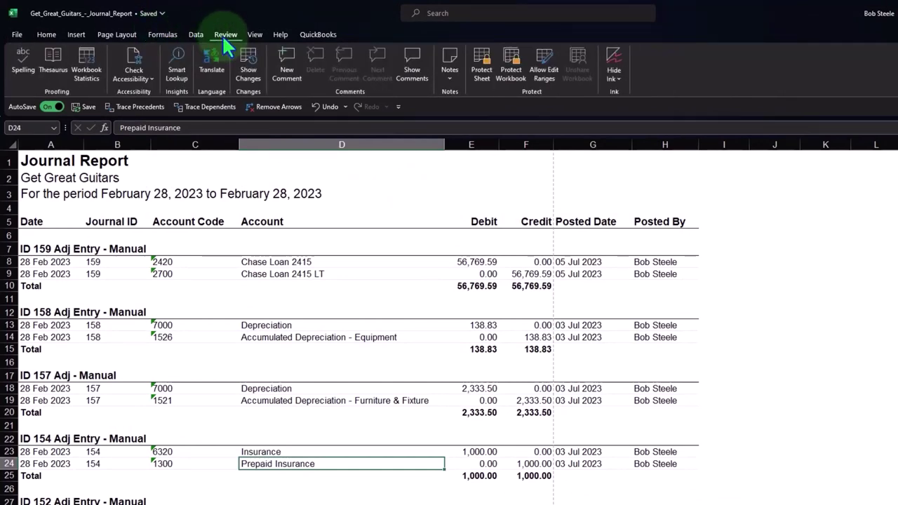
pyautogui.click(161, 35)
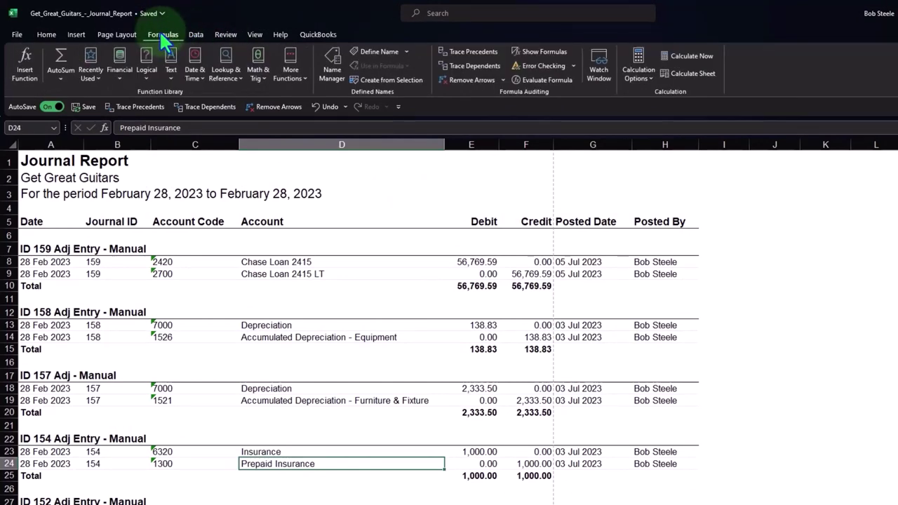
pyautogui.scroll(1, 161, 33)
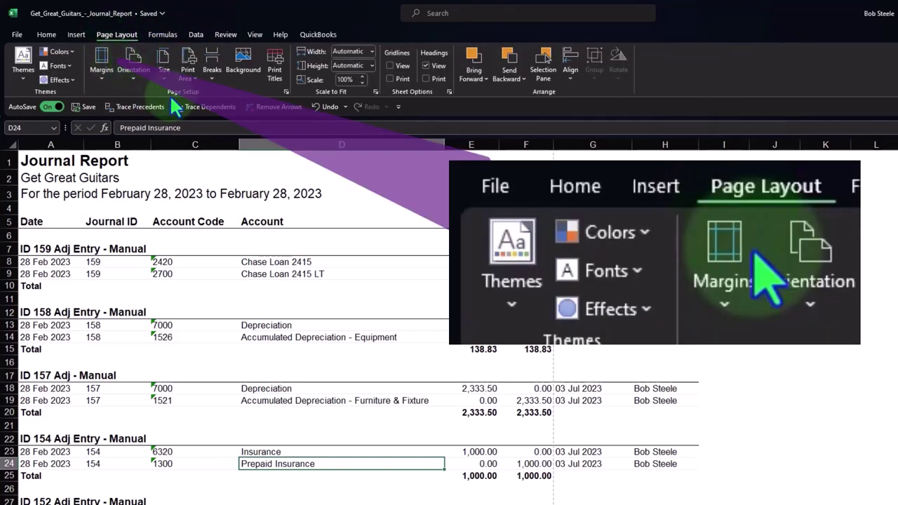
pyautogui.click(136, 78)
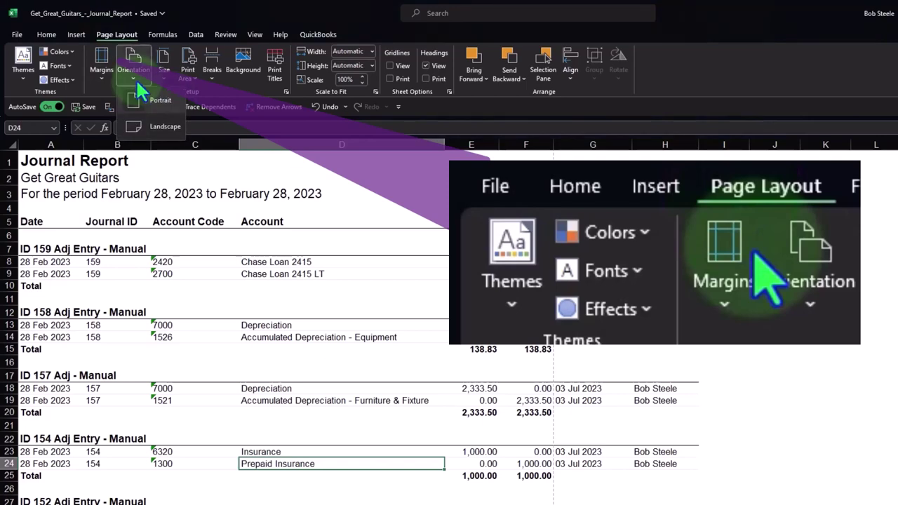
pyautogui.click(157, 129)
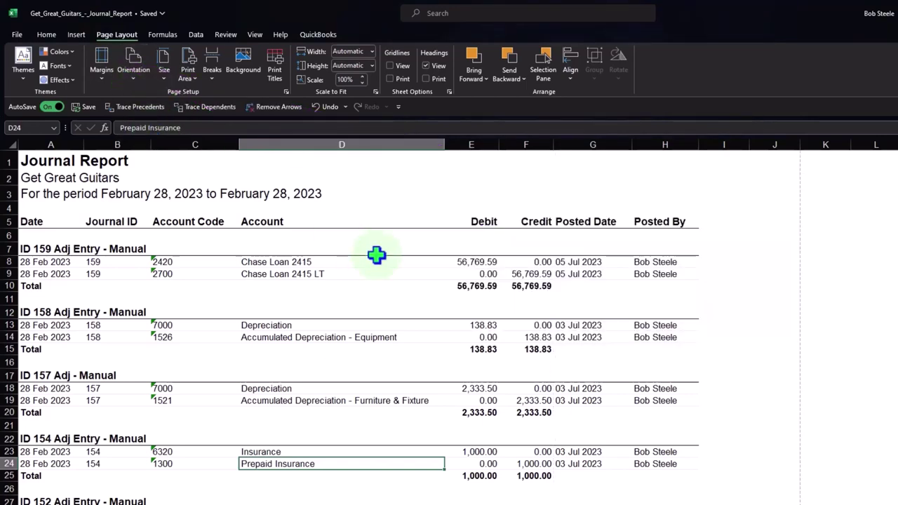
# - Delete rows 40 to 52, covering the ID 130 payroll tax entry, the ID 116 fixed assets entry and the grand total
pyautogui.scroll(-2, 432, 282)
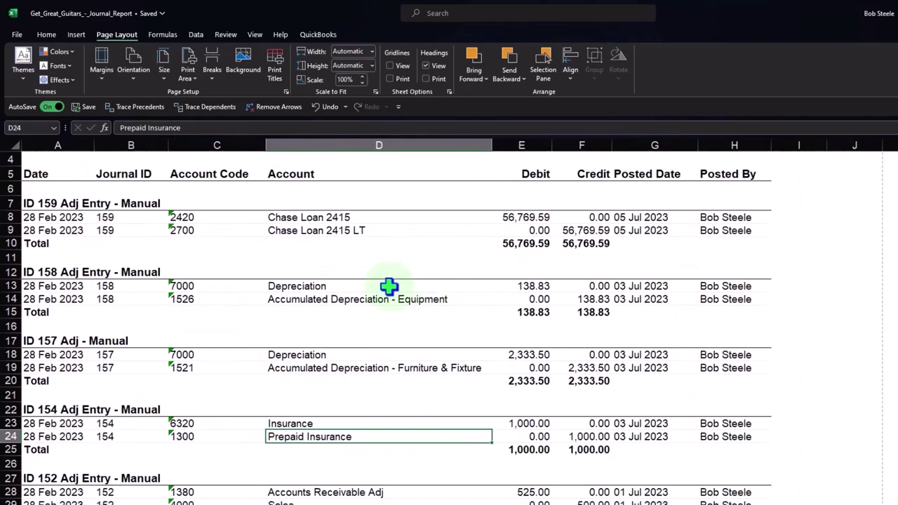
pyautogui.scroll(2, 365, 284)
pyautogui.scroll(2, 354, 295)
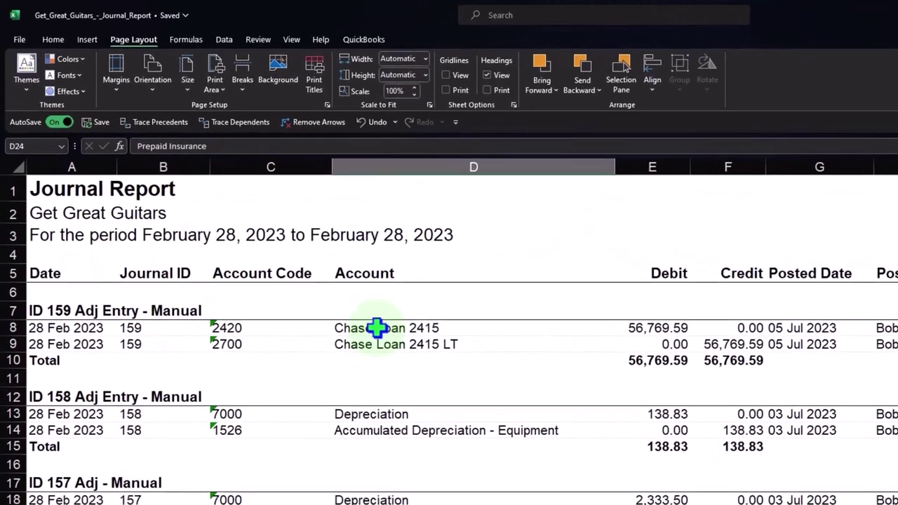
pyautogui.scroll(-5, 401, 352)
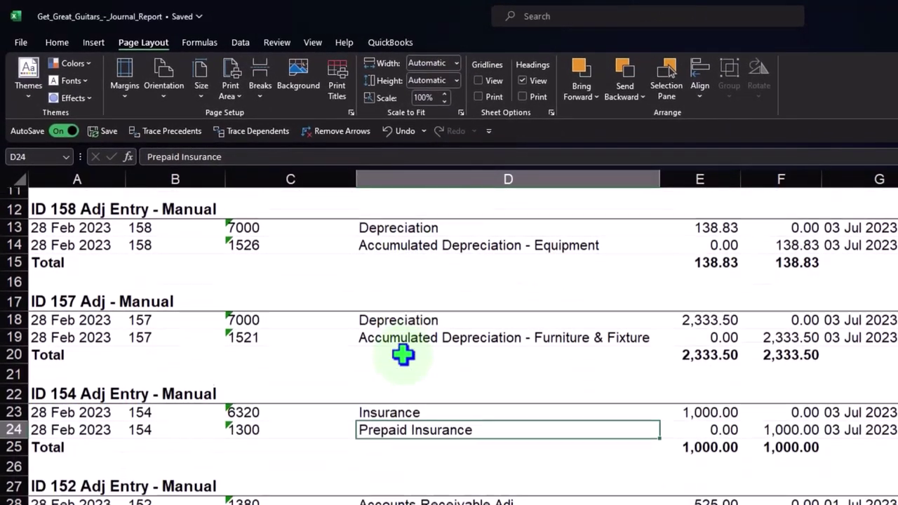
pyautogui.scroll(-5, 403, 355)
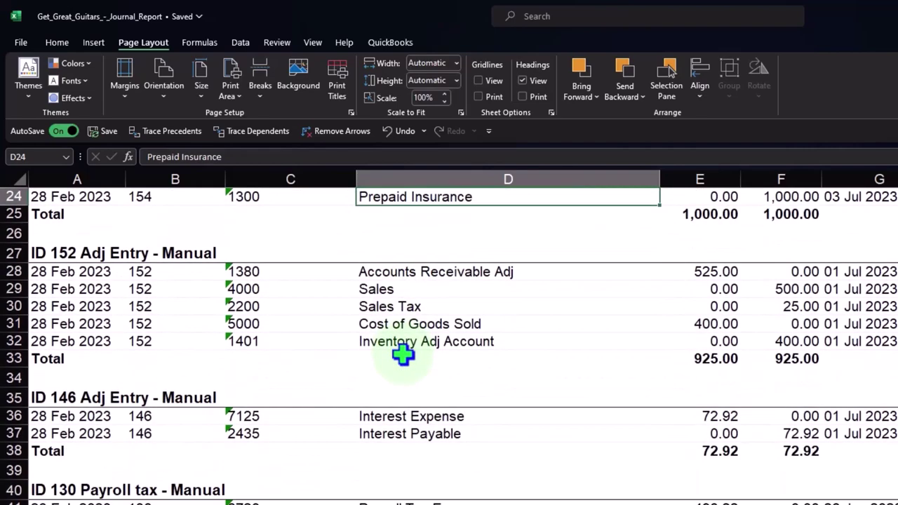
pyautogui.scroll(-1, 403, 354)
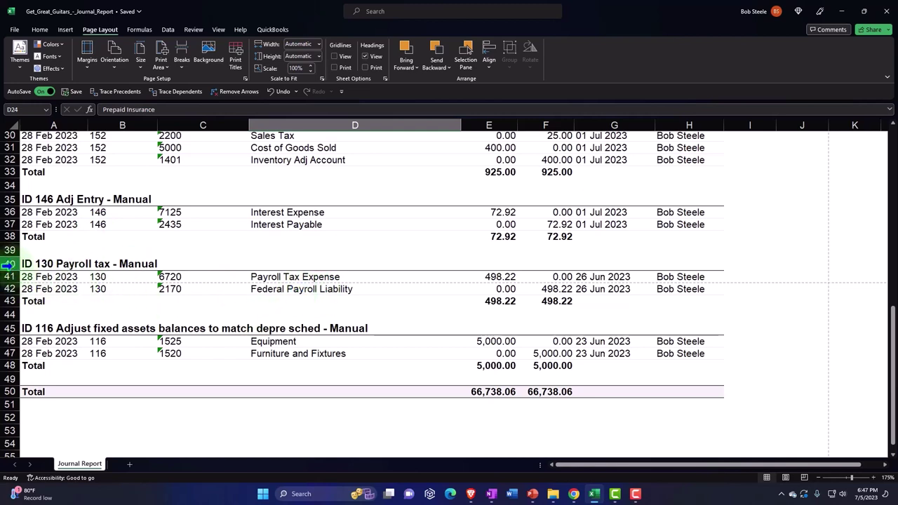
pyautogui.click(8, 264)
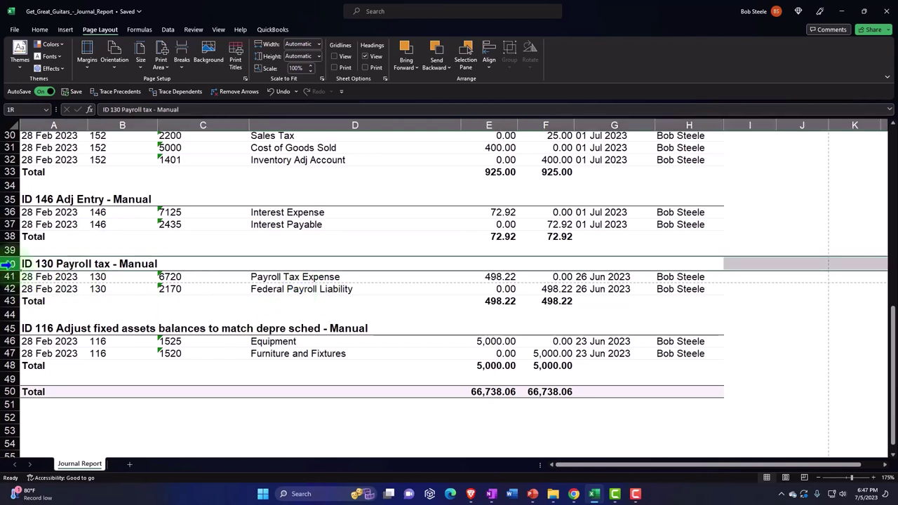
pyautogui.moveTo(8, 264); pyautogui.dragTo(14, 419)
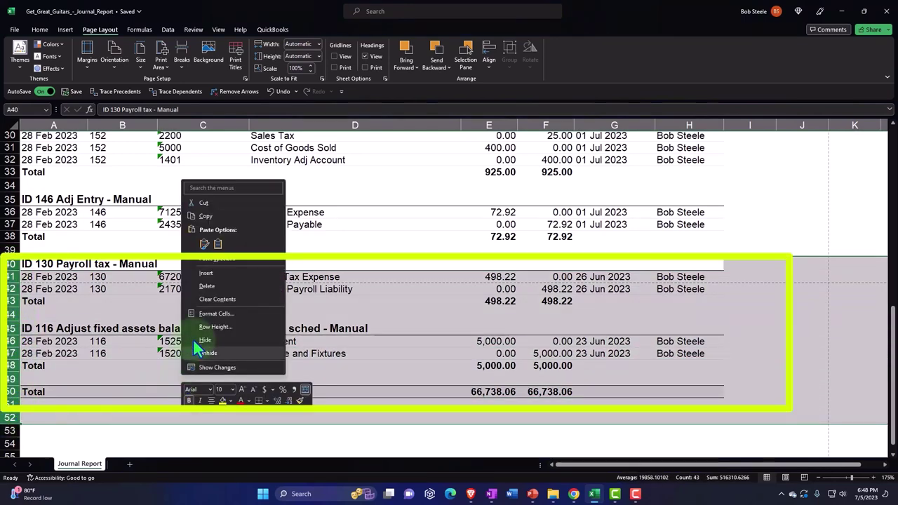
pyautogui.click(202, 289)
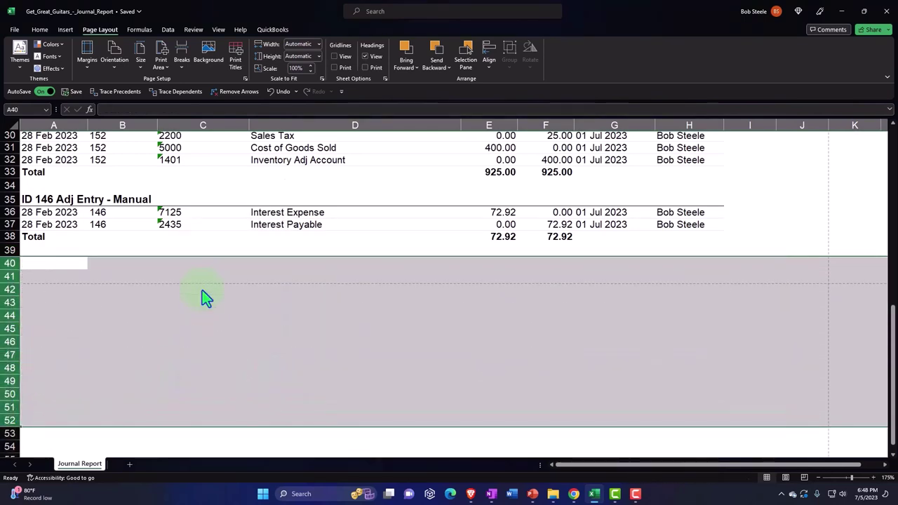
pyautogui.click(208, 331)
# - Rename the Journal Report worksheet as Adj Entry
pyautogui.scroll(9, 207, 330)
pyautogui.scroll(1, 208, 331)
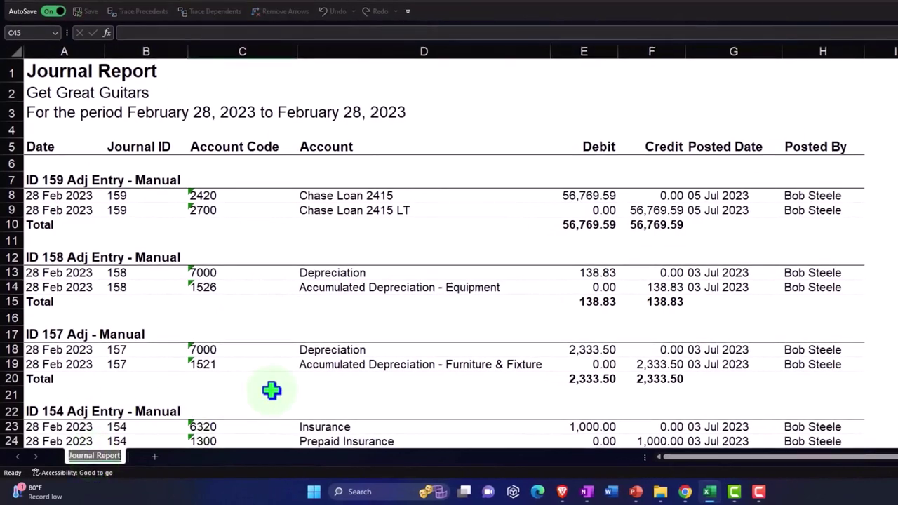
pyautogui.write('Adj Entry')
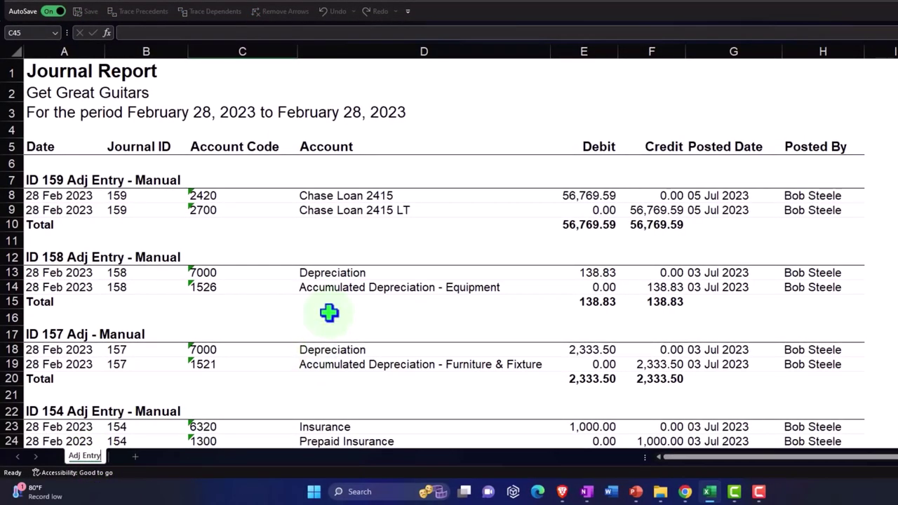
pyautogui.click(329, 313)
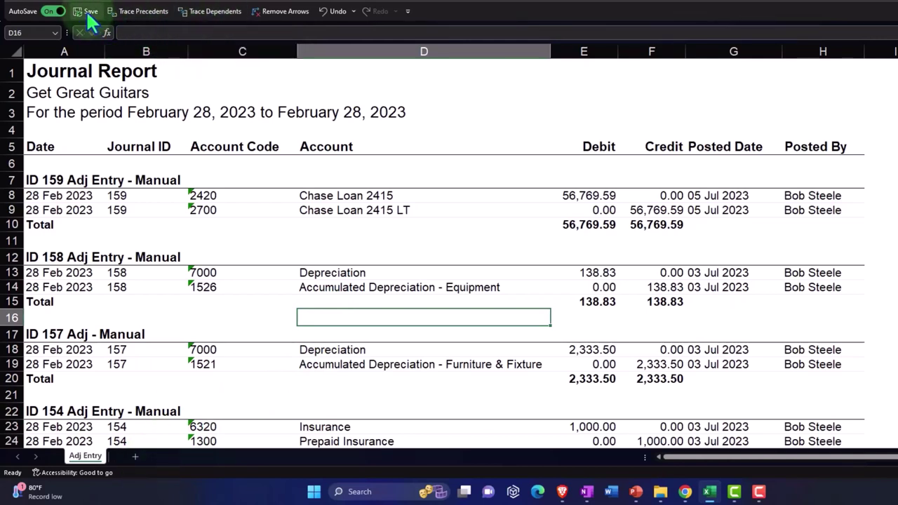
# - Switch to the Journal Report in Xero and go to its date range settings
pyautogui.moveTo(687, 493)
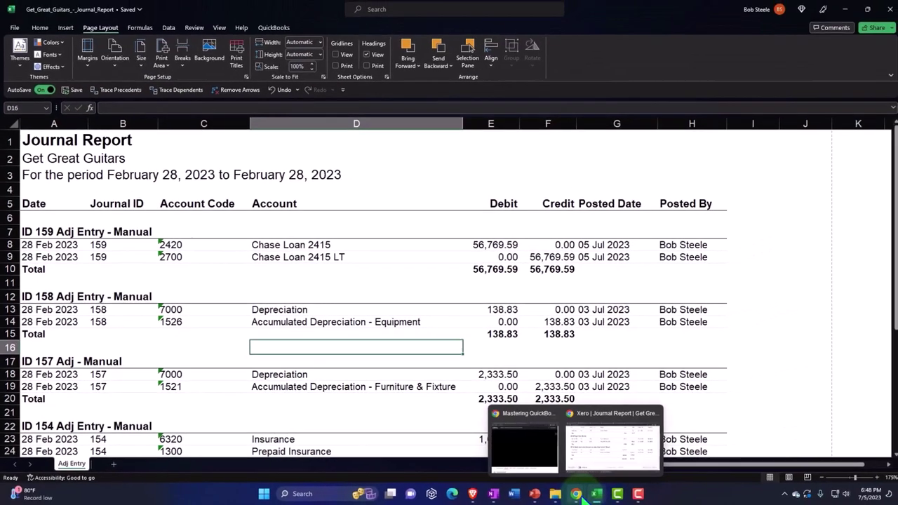
pyautogui.click(588, 449)
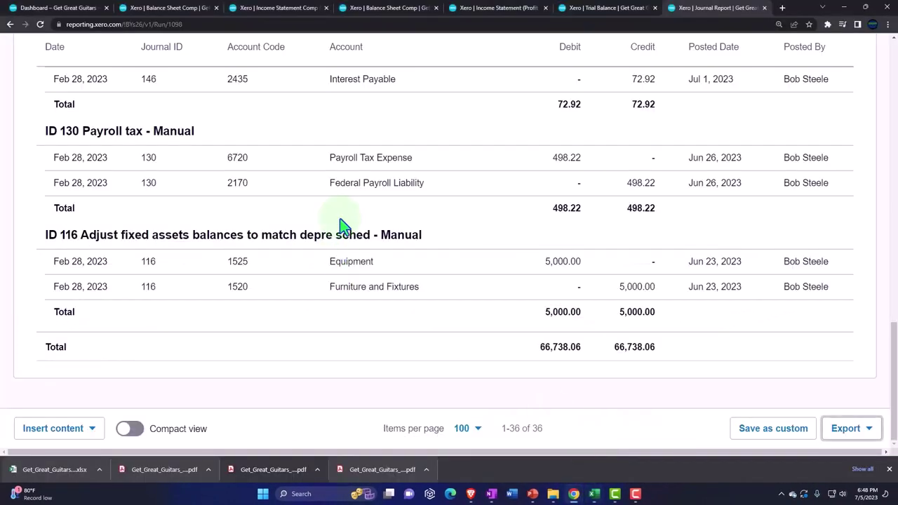
pyautogui.scroll(20, 334, 234)
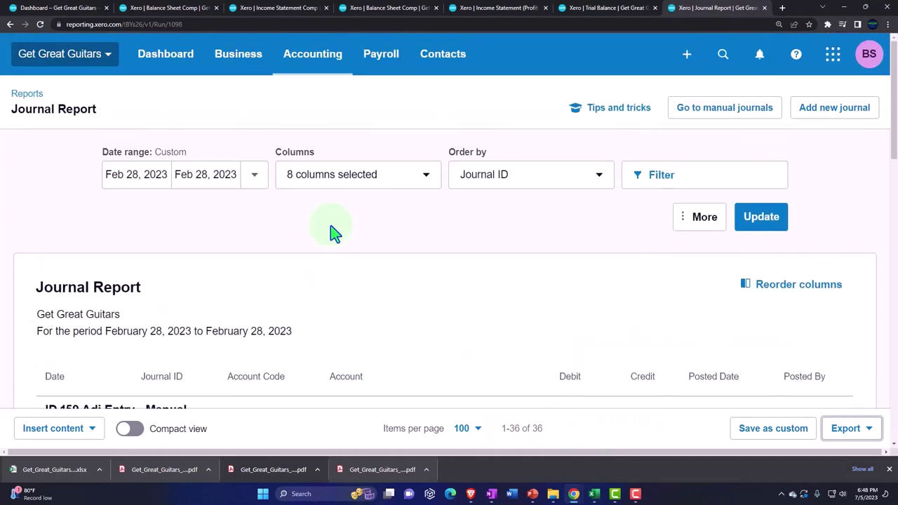
# - Set the start of the Journal Report's custom date range to March 1, 2023
pyautogui.click(254, 174)
pyautogui.scroll(-3, 280, 261)
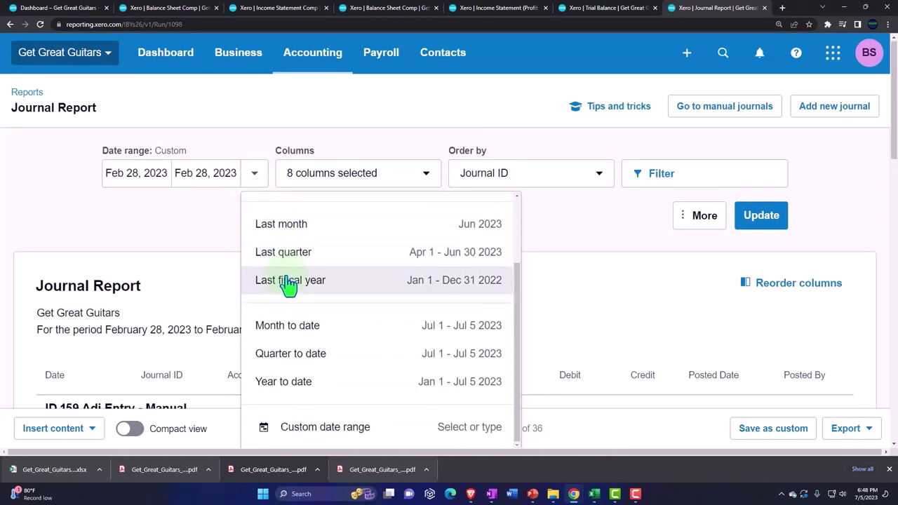
pyautogui.scroll(-1, 312, 322)
pyautogui.click(332, 390)
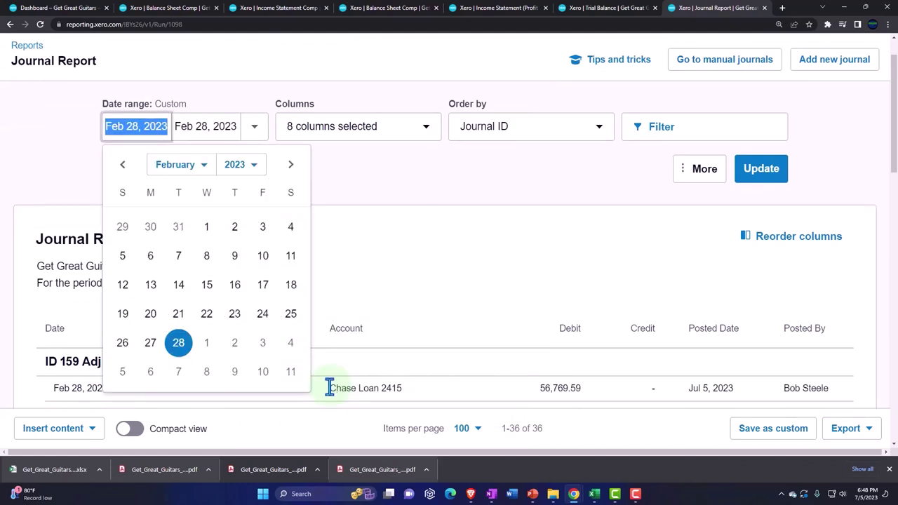
pyautogui.click(203, 166)
pyautogui.click(199, 206)
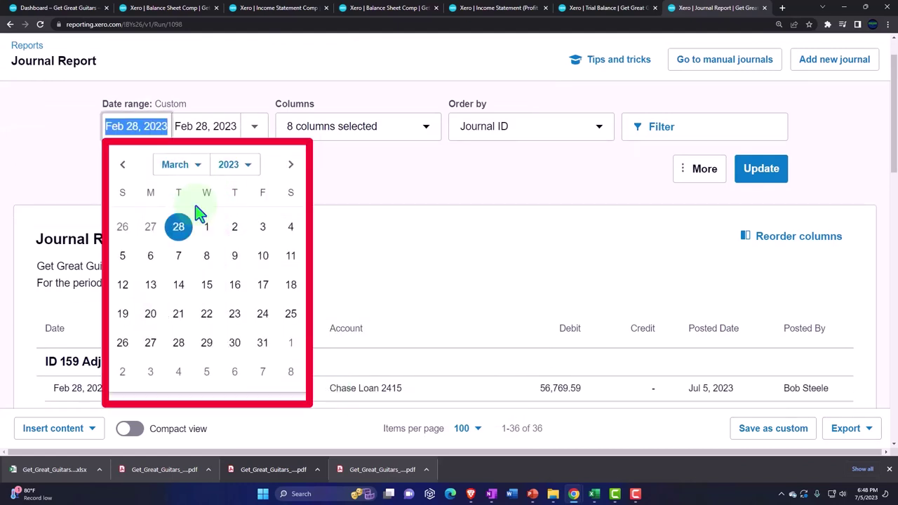
pyautogui.click(261, 343)
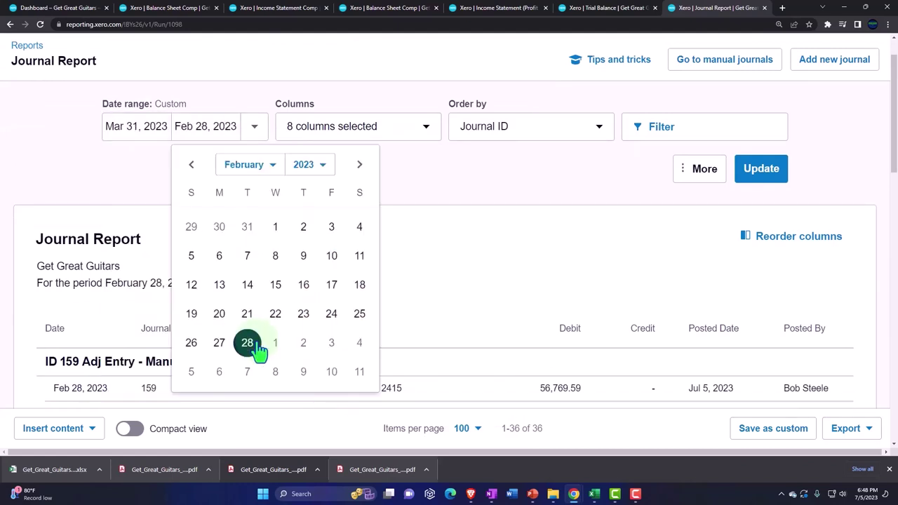
pyautogui.click(160, 127)
pyautogui.click(195, 169)
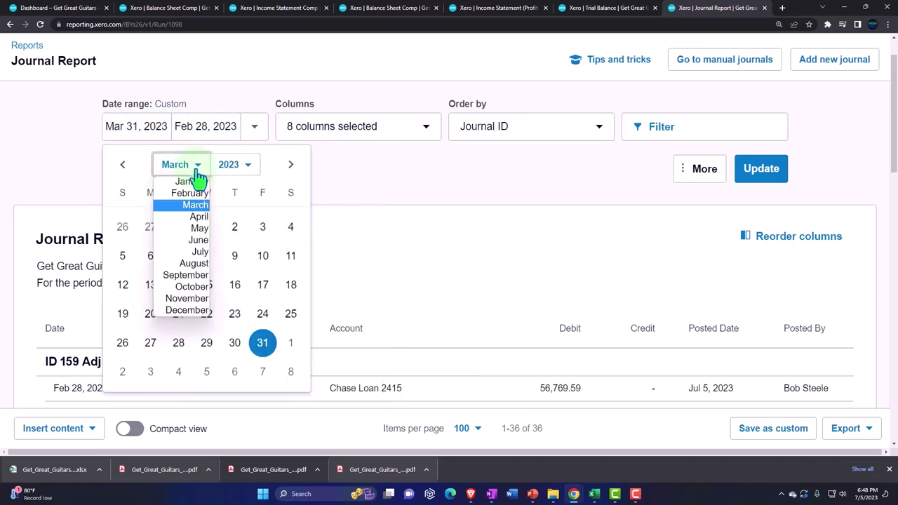
pyautogui.click(195, 205)
pyautogui.click(206, 227)
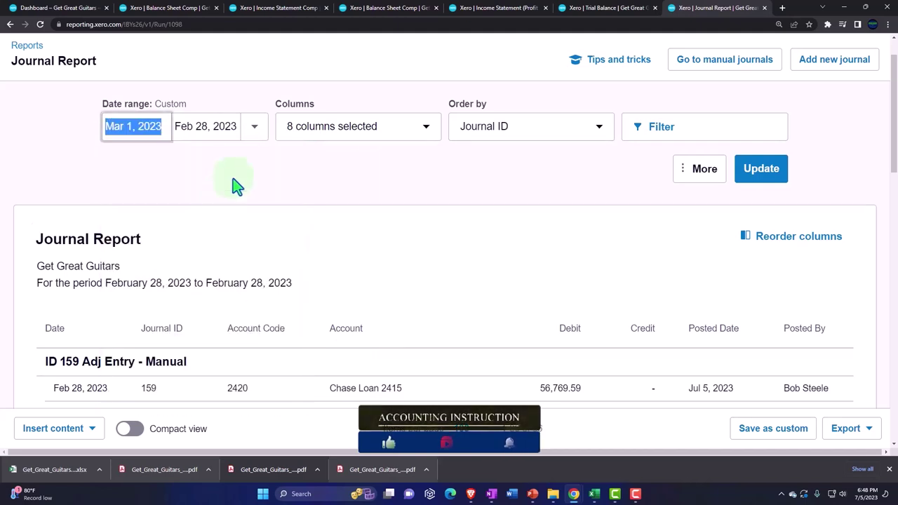
# - Set the end of the Journal Report's date range to March 1, 2023 and update the report
pyautogui.click(249, 128)
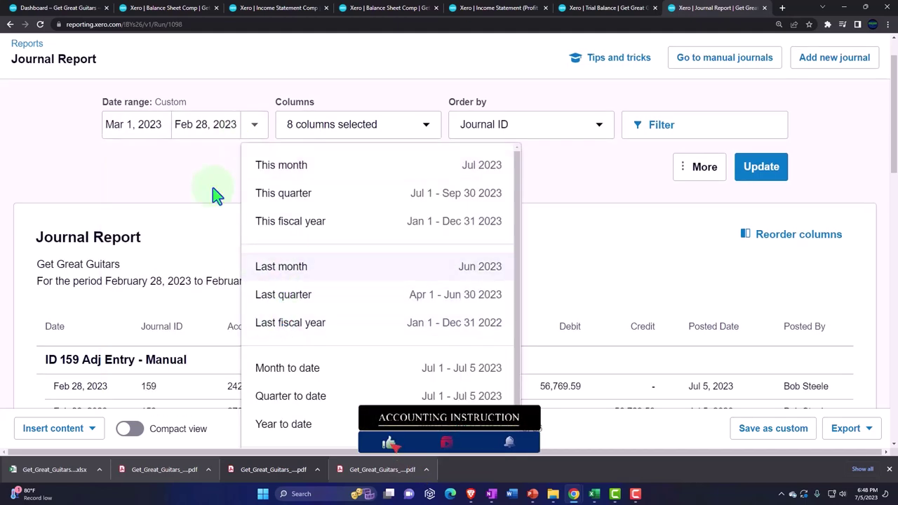
pyautogui.click(207, 125)
pyautogui.click(256, 165)
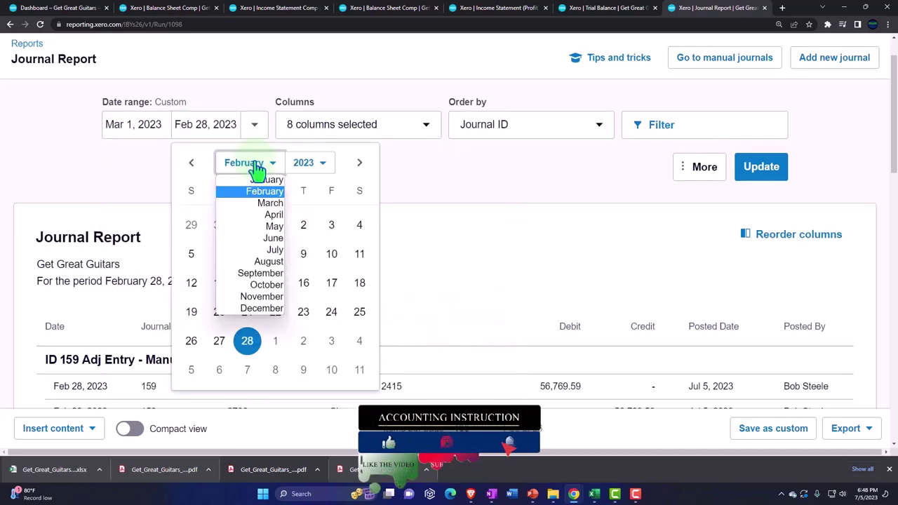
pyautogui.click(269, 203)
pyautogui.click(274, 226)
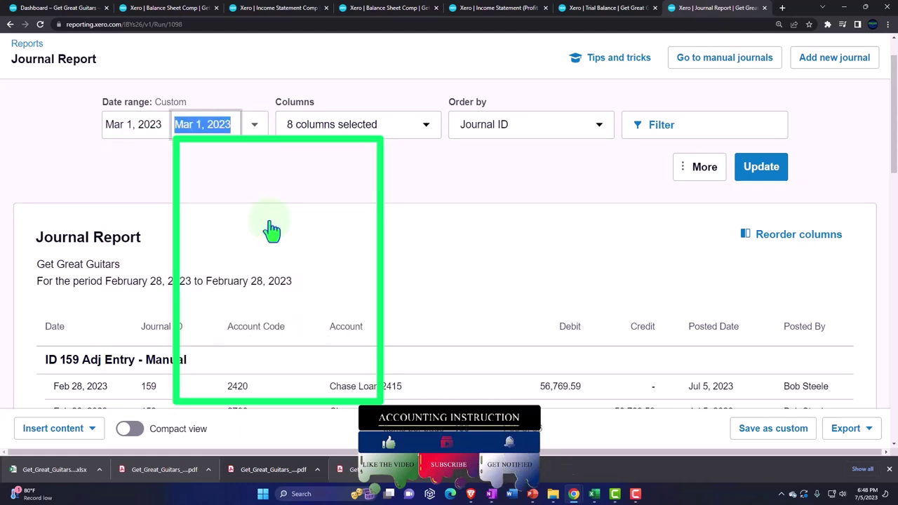
pyautogui.click(754, 175)
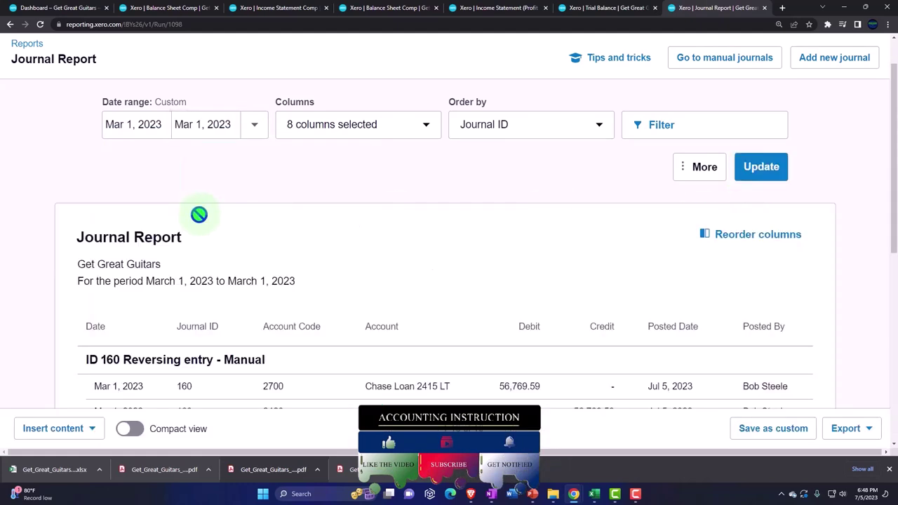
# - Export the March 1, 2023 Journal Report to Excel and open the downloaded workbook for editing
pyautogui.scroll(-3, 31, 227)
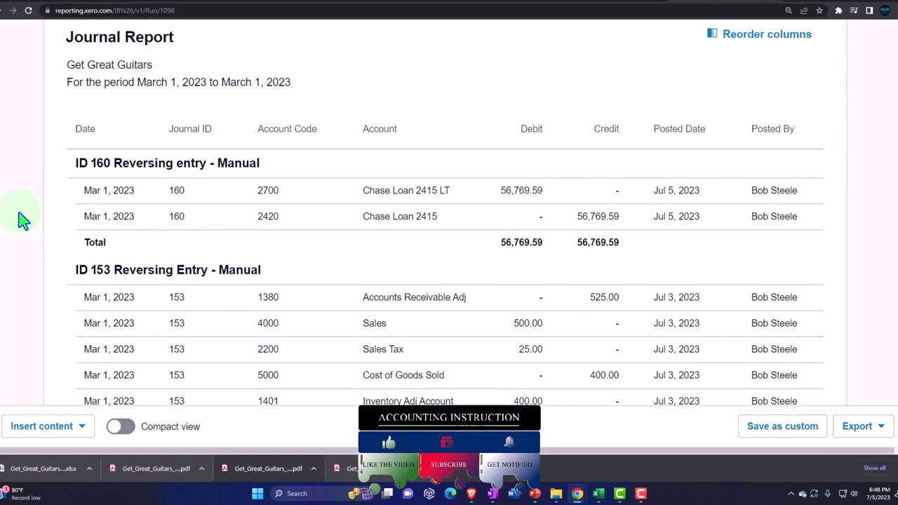
pyautogui.scroll(-3, 21, 220)
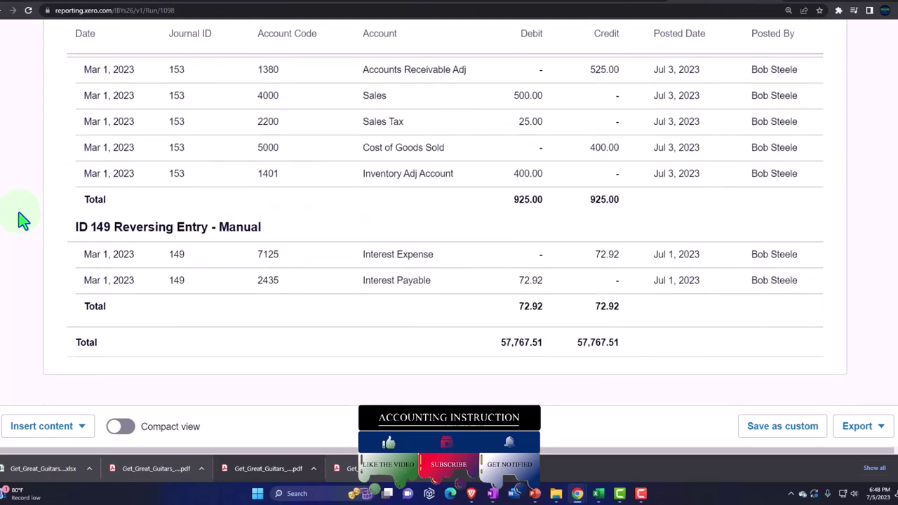
pyautogui.scroll(5, 21, 220)
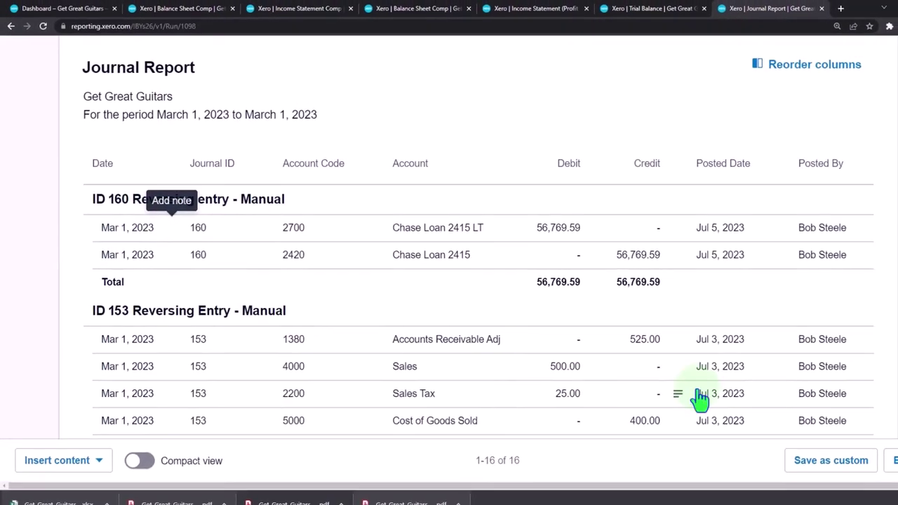
pyautogui.click(881, 443)
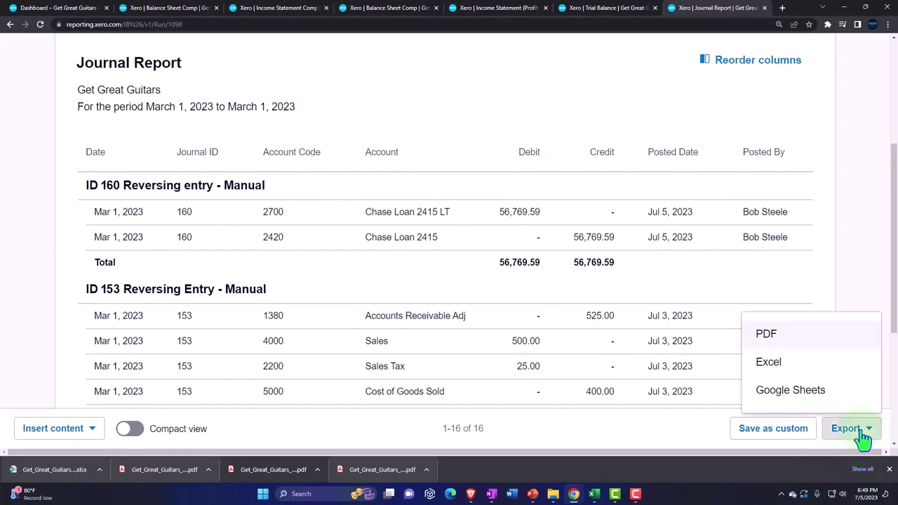
pyautogui.click(786, 375)
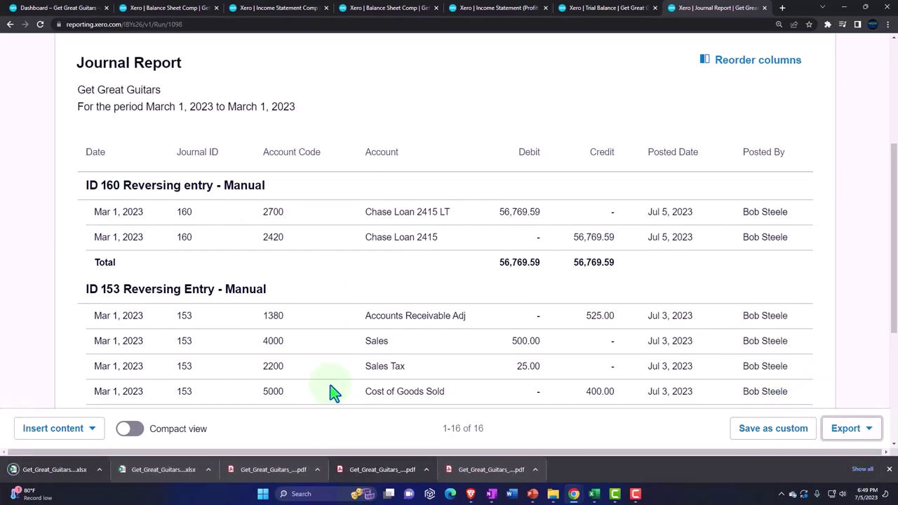
pyautogui.click(77, 477)
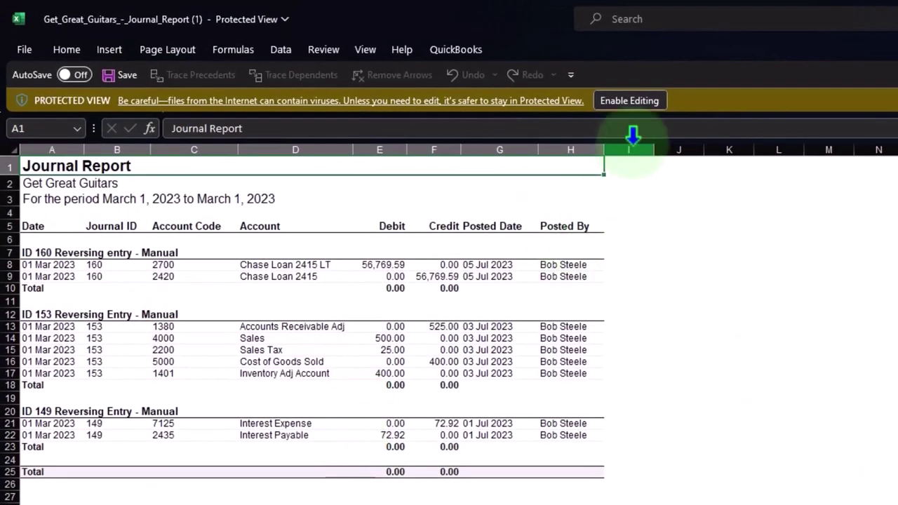
pyautogui.click(635, 101)
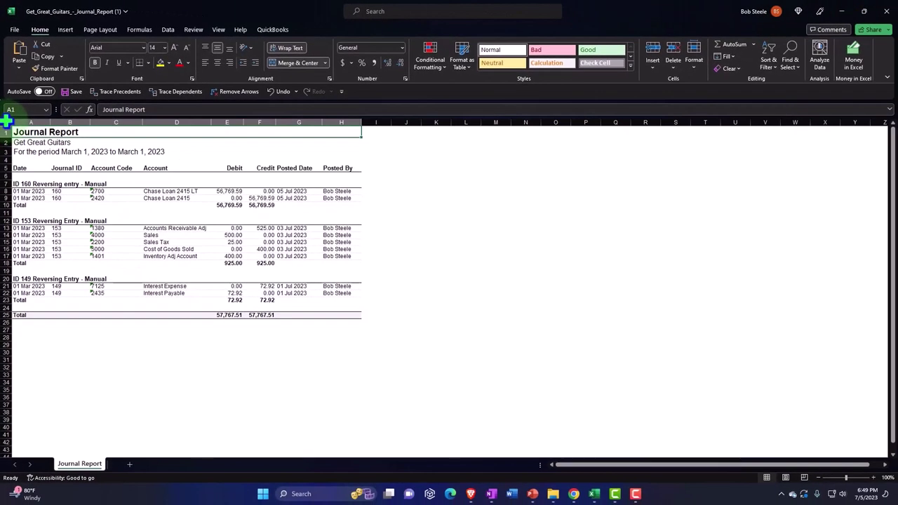
# - Copy the entire March 1, 2023 Journal Report sheet into a new worksheet in the workbook containing Adj Entry
pyautogui.click(6, 122)
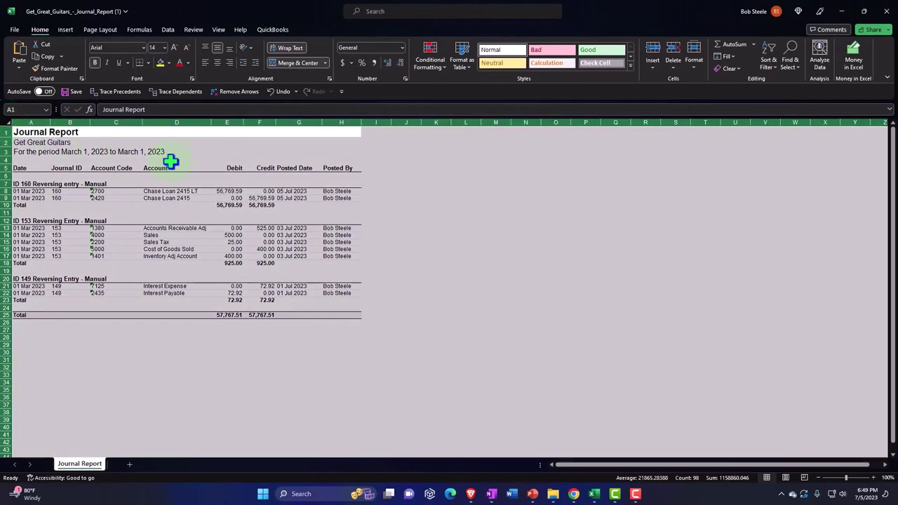
pyautogui.rightClick(497, 209)
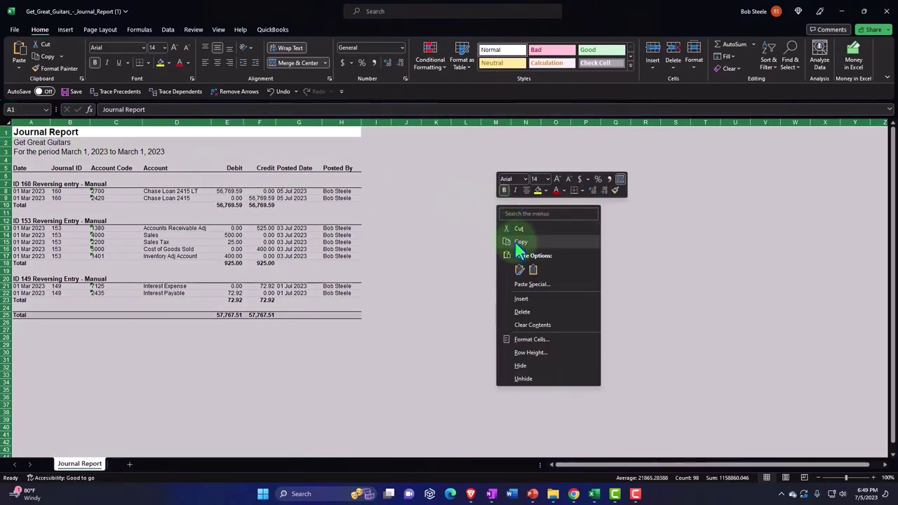
pyautogui.click(518, 230)
pyautogui.moveTo(600, 496)
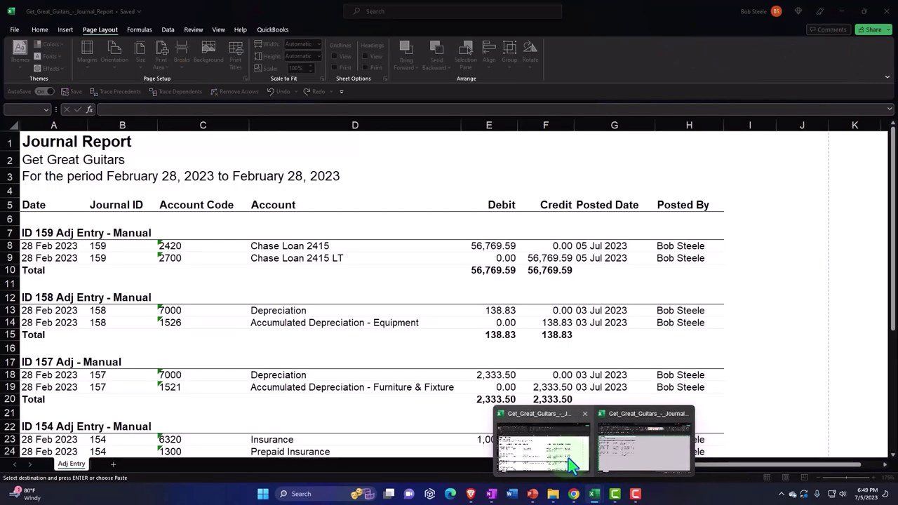
pyautogui.click(568, 458)
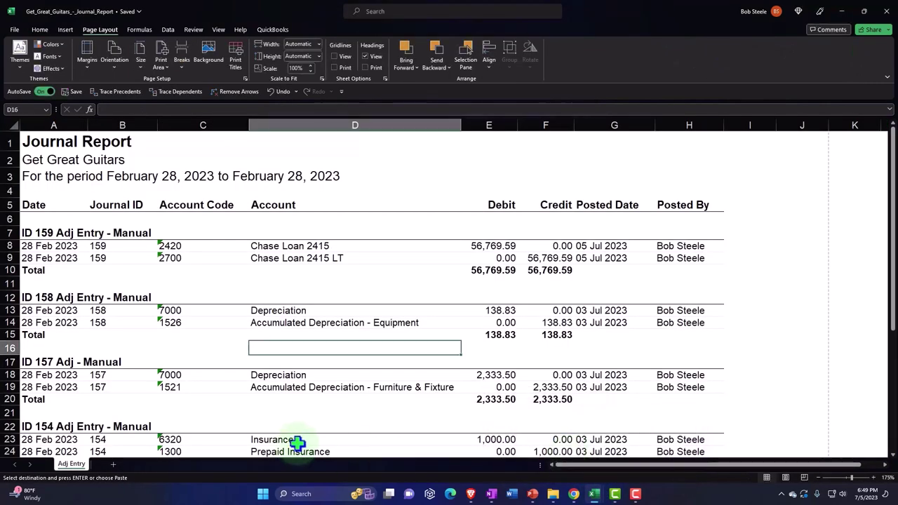
pyautogui.click(113, 465)
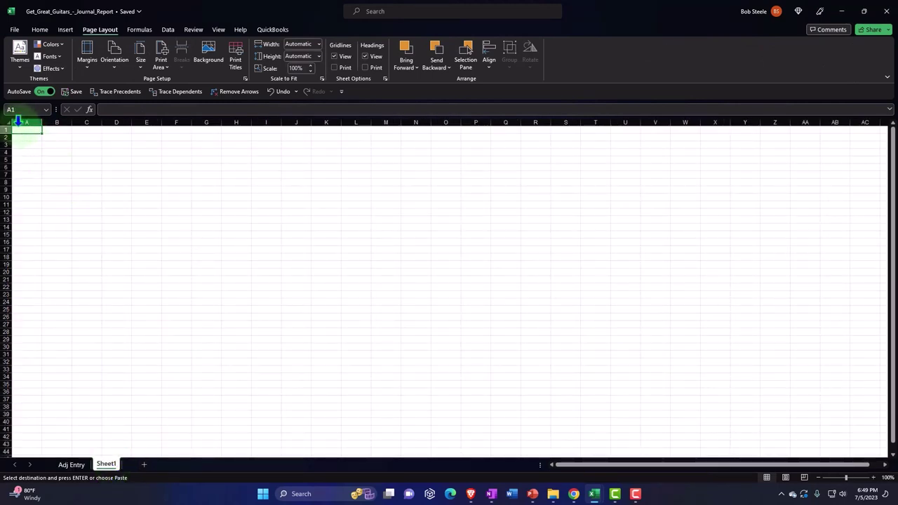
pyautogui.click(7, 124)
pyautogui.rightClick(138, 203)
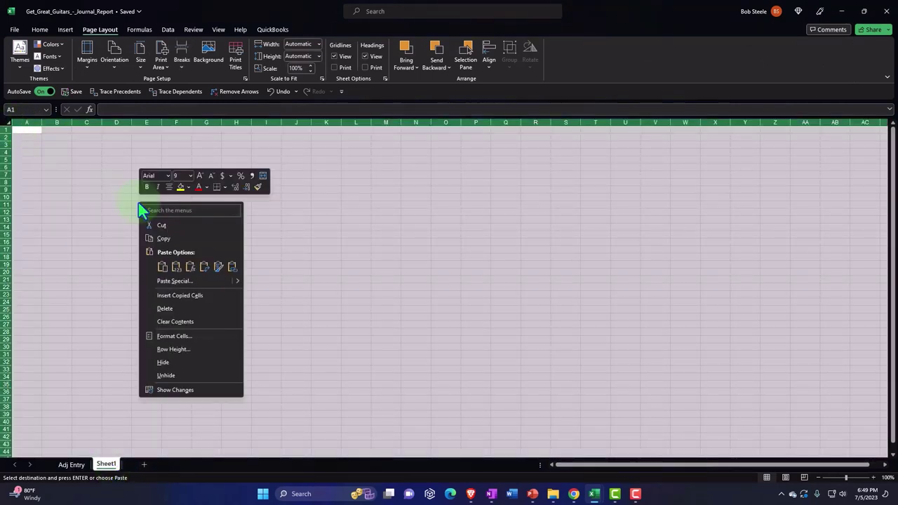
pyautogui.click(162, 267)
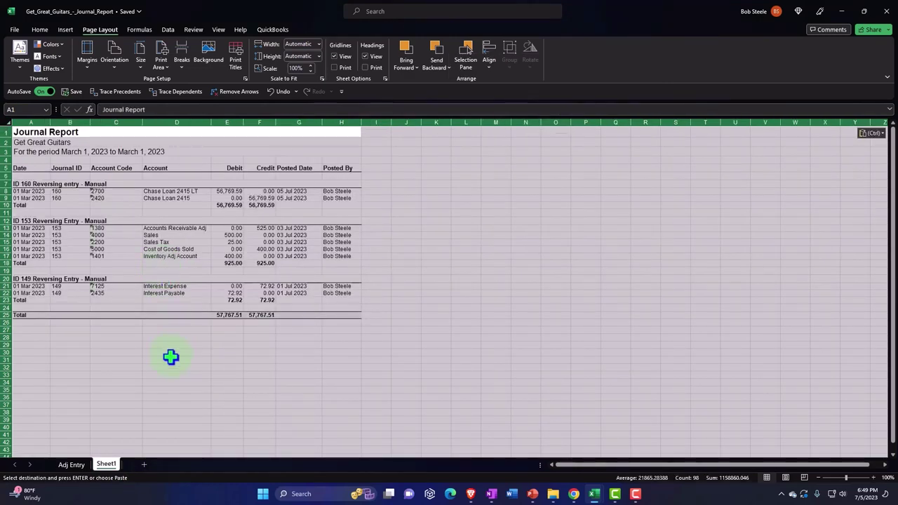
# - Rename the new worksheet holding the March 1, 2023 report as Revers Entry
pyautogui.keyDown('ctrl'); pyautogui.scroll(3, 171, 357); pyautogui.keyUp('ctrl')
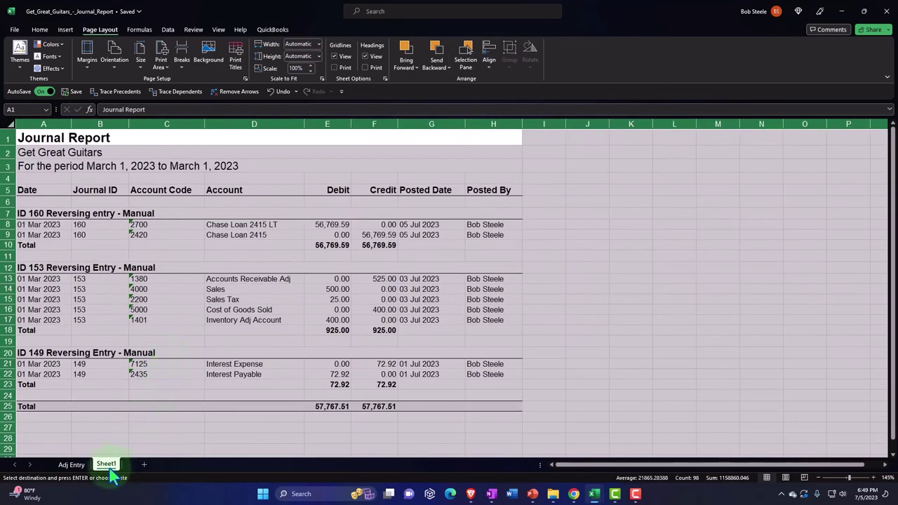
pyautogui.moveTo(110, 472); pyautogui.dragTo(134, 447)
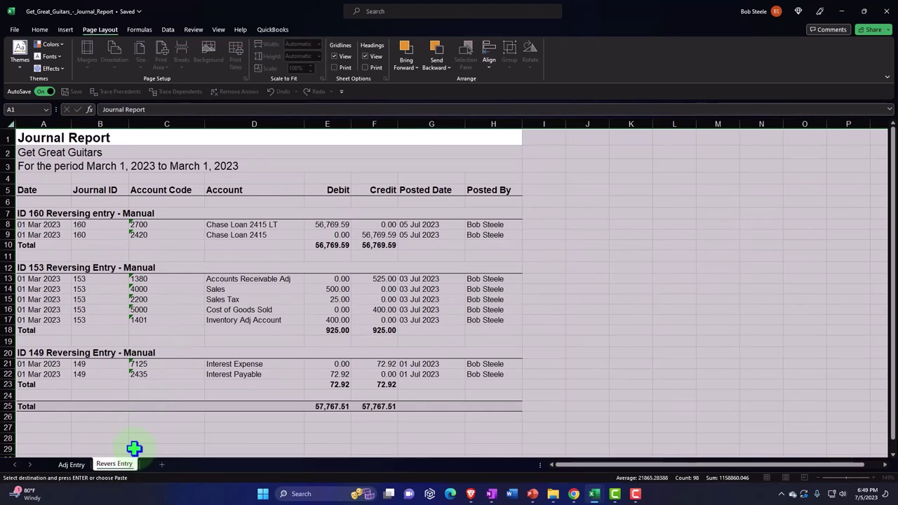
pyautogui.click(287, 435)
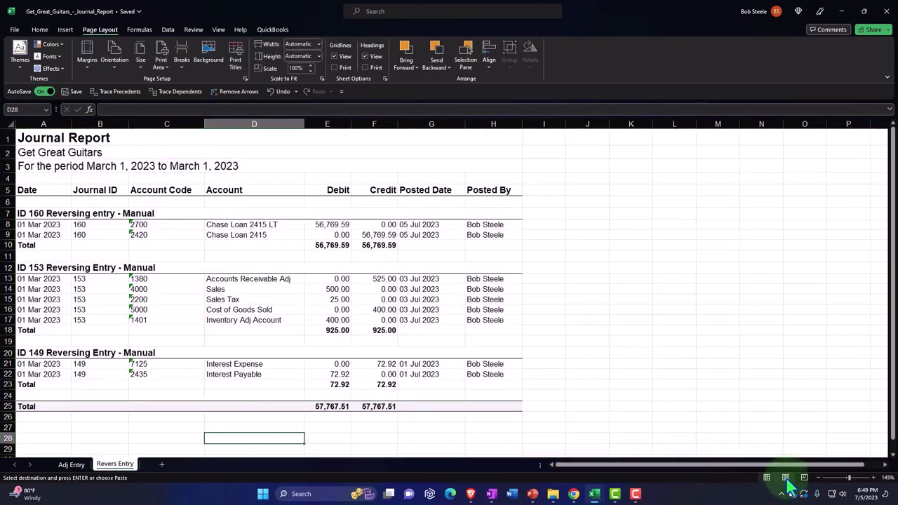
# - Check the Revers Entry sheet's page breaks in Page Layout view and set its page orientation to landscape
pyautogui.click(786, 477)
pyautogui.click(767, 478)
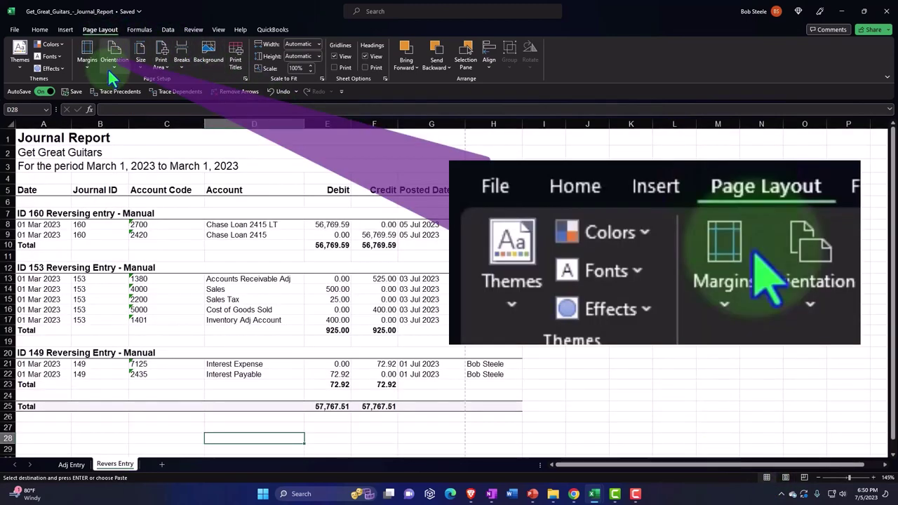
pyautogui.click(109, 68)
pyautogui.click(137, 109)
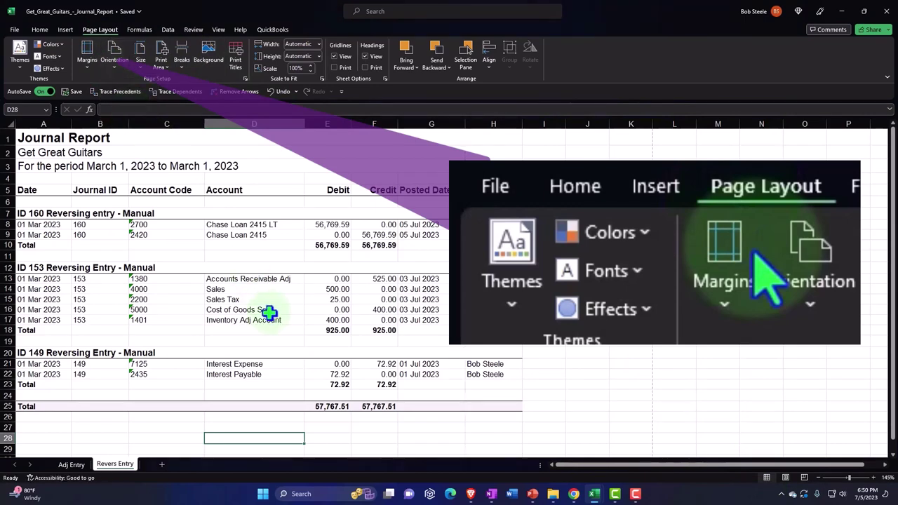
pyautogui.keyDown('ctrl'); pyautogui.scroll(1, 324, 343); pyautogui.keyUp('ctrl')
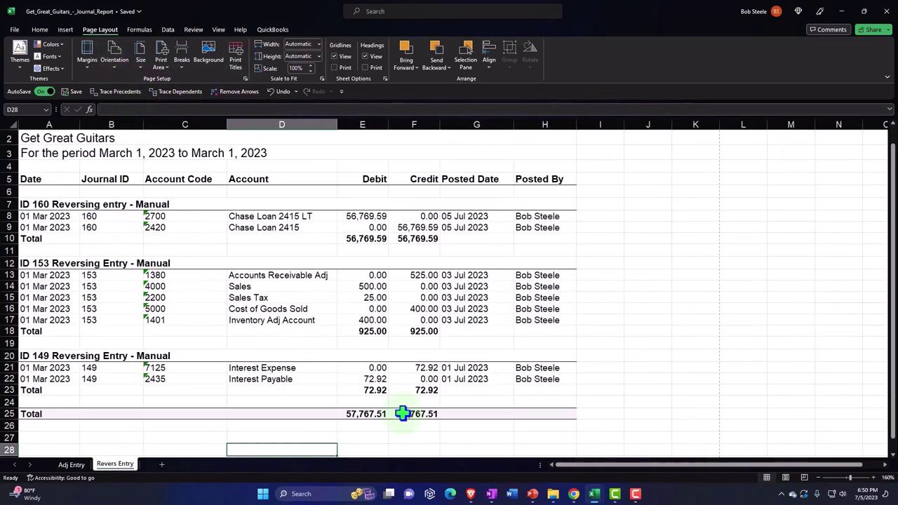
# - Examine the Chase Loan 2415 debit and Chase Loan 2415 LT credit of entry ID 159 on the Adj Entry sheet
pyautogui.click(74, 463)
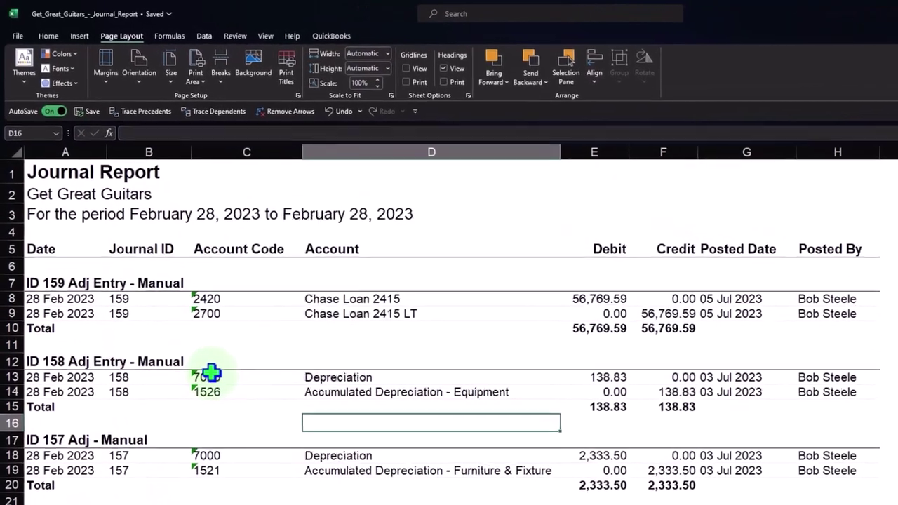
pyautogui.click(617, 305)
pyautogui.click(675, 321)
pyautogui.click(623, 306)
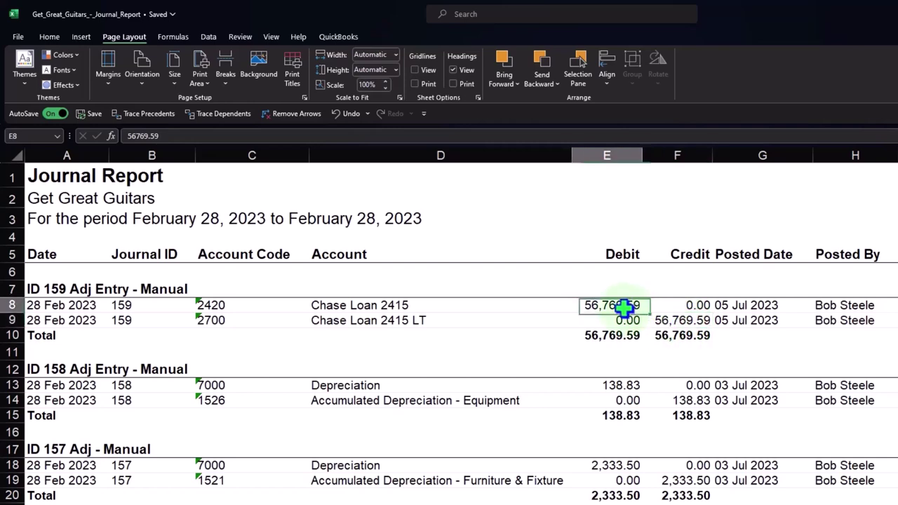
# - Compare the Chase Loan 2415 LT credit of entry ID 159 with the debit and credit of reversing entry ID 160
pyautogui.click(671, 322)
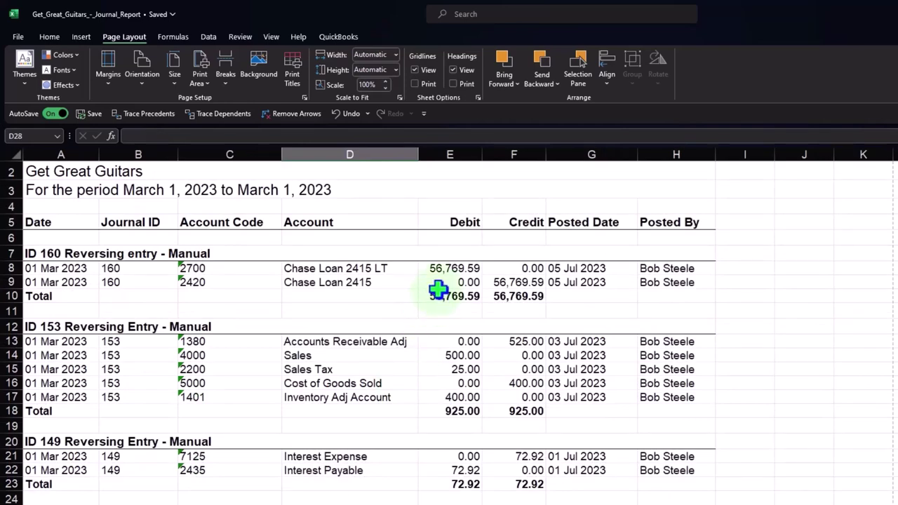
pyautogui.click(446, 268)
pyautogui.click(507, 282)
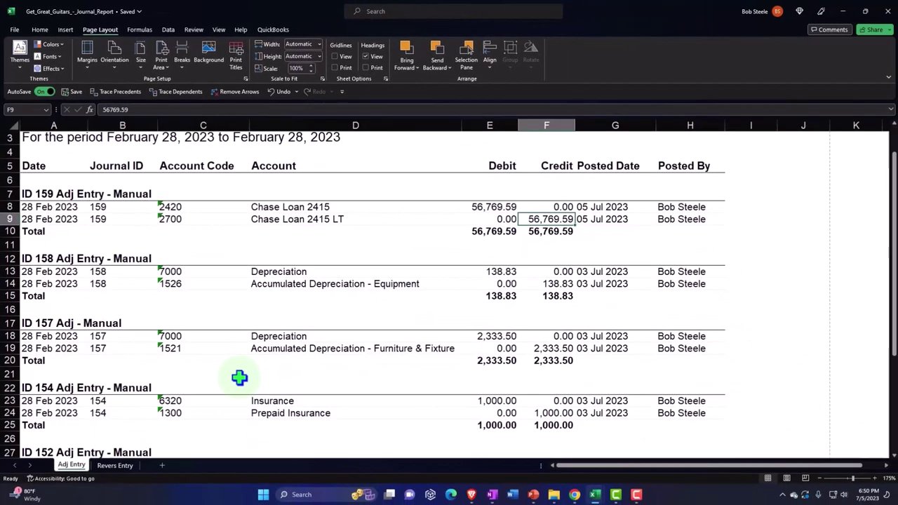
# - Examine the depreciation and insurance adjusting entries, IDs 158, 157 and 154, and check the Revers Entry sheet for matching reversals
pyautogui.click(73, 273)
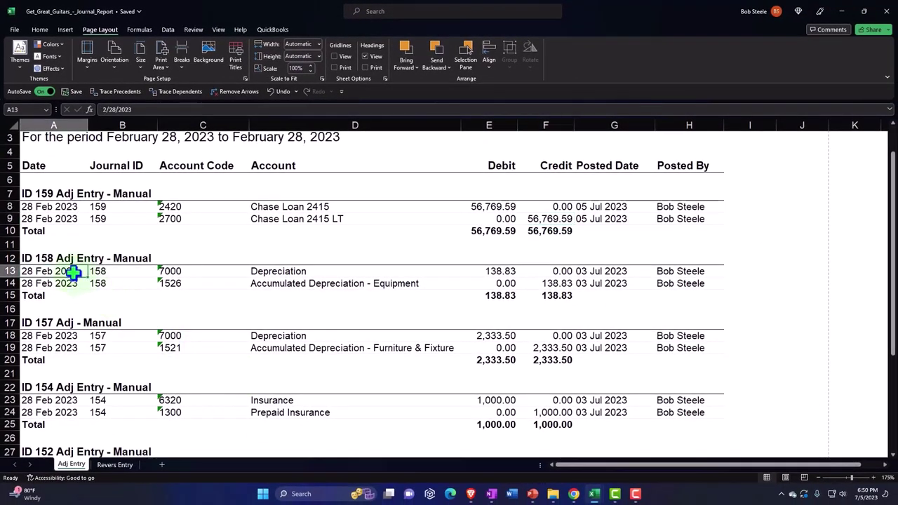
pyautogui.scroll(-2, 73, 273)
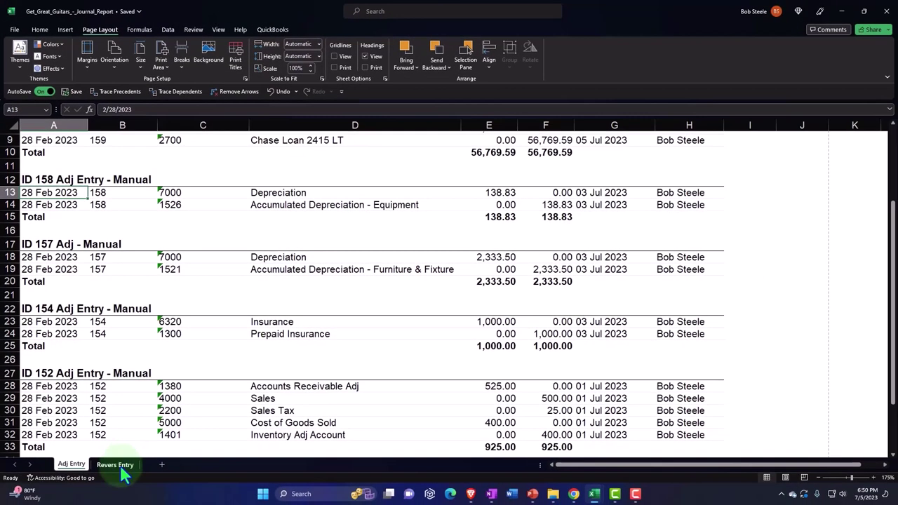
pyautogui.click(119, 469)
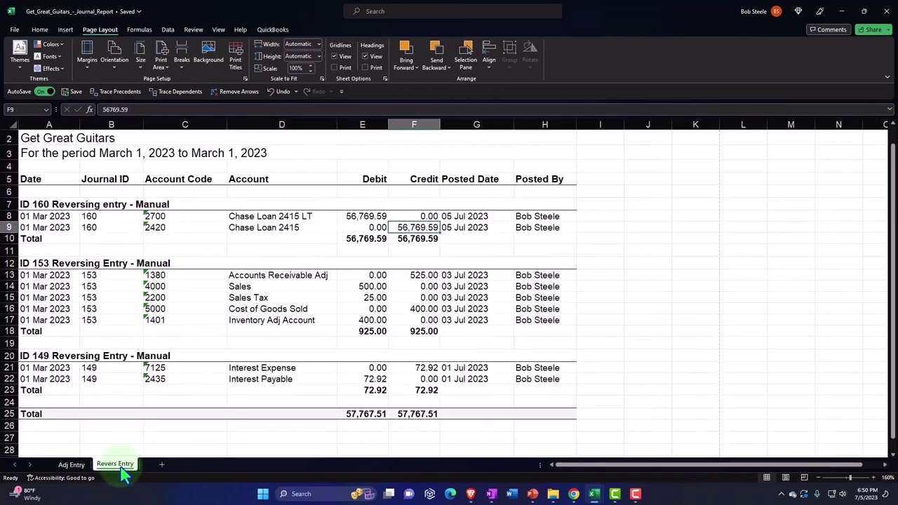
pyautogui.click(72, 465)
pyautogui.scroll(-2, 135, 356)
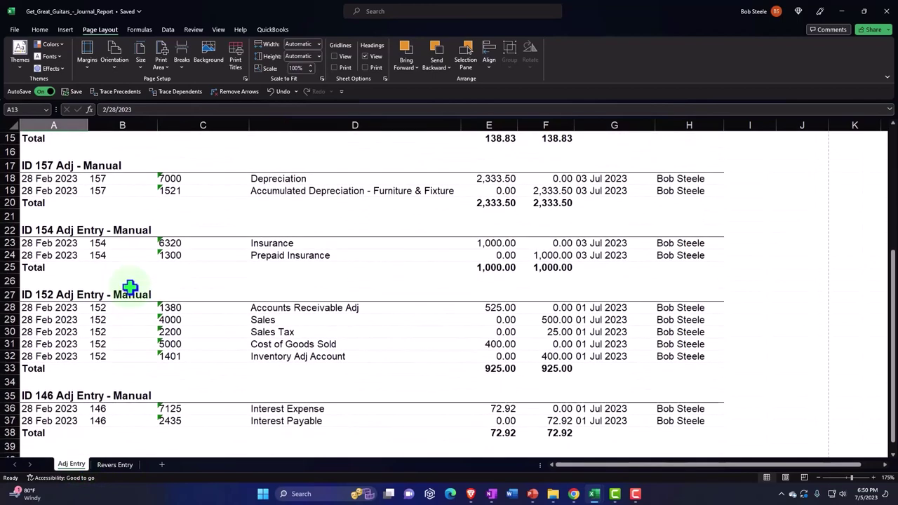
pyautogui.click(274, 180)
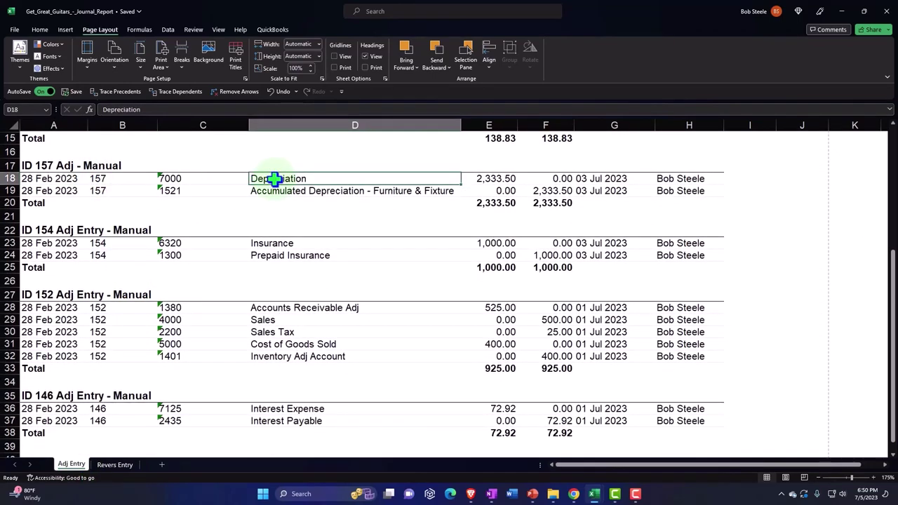
pyautogui.scroll(-1, 274, 178)
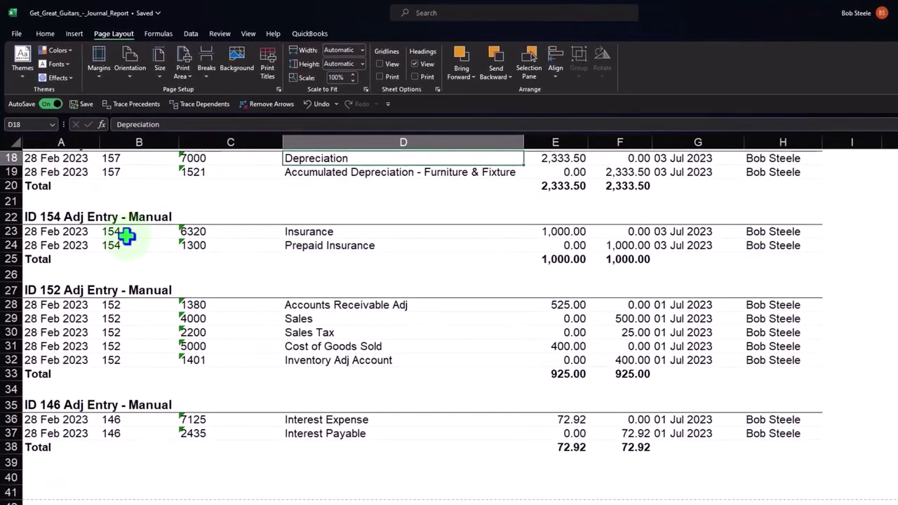
pyautogui.click(111, 208)
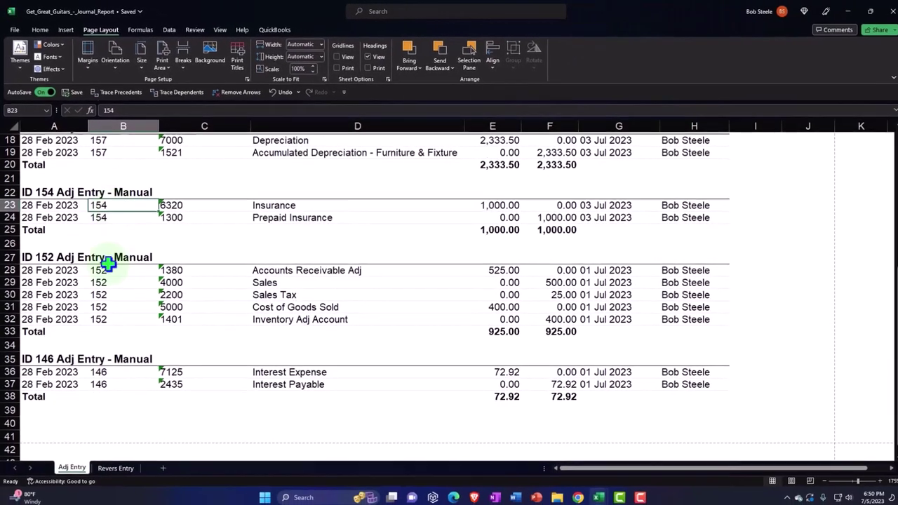
pyautogui.click(115, 468)
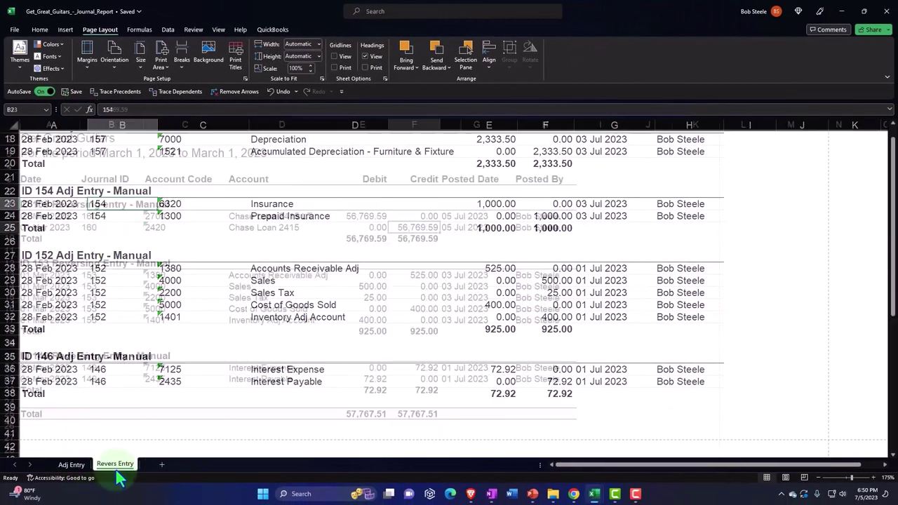
pyautogui.click(73, 465)
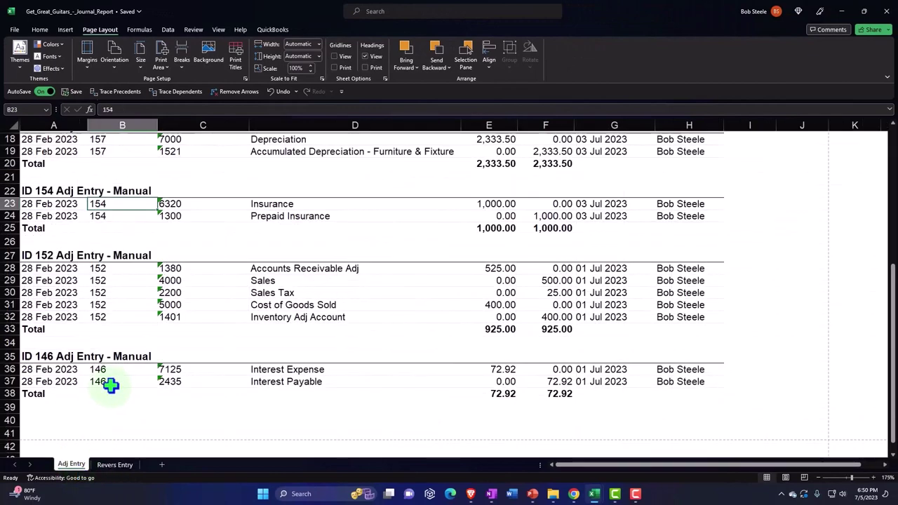
# - Compare adjusting entries ID 152 and ID 146 with reversing entries ID 153 and ID 149 on the Revers Entry sheet
pyautogui.keyDown('ctrl'); pyautogui.scroll(1, 110, 385); pyautogui.keyUp('ctrl')
pyautogui.scroll(-1, 153, 250)
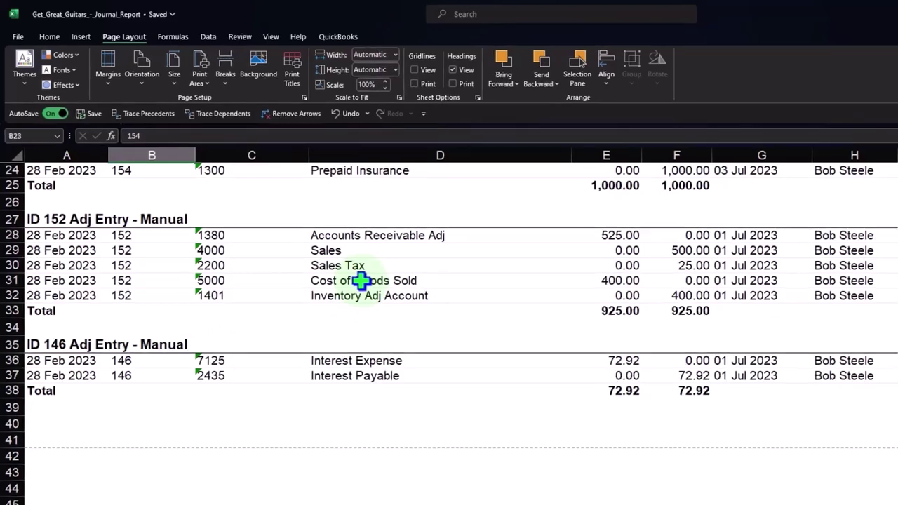
pyautogui.click(123, 469)
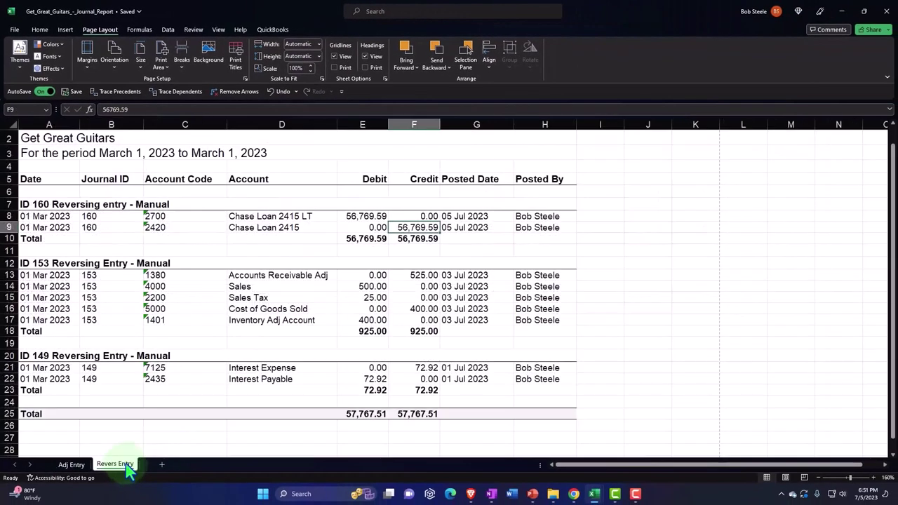
pyautogui.scroll(-2, 187, 397)
pyautogui.click(190, 220)
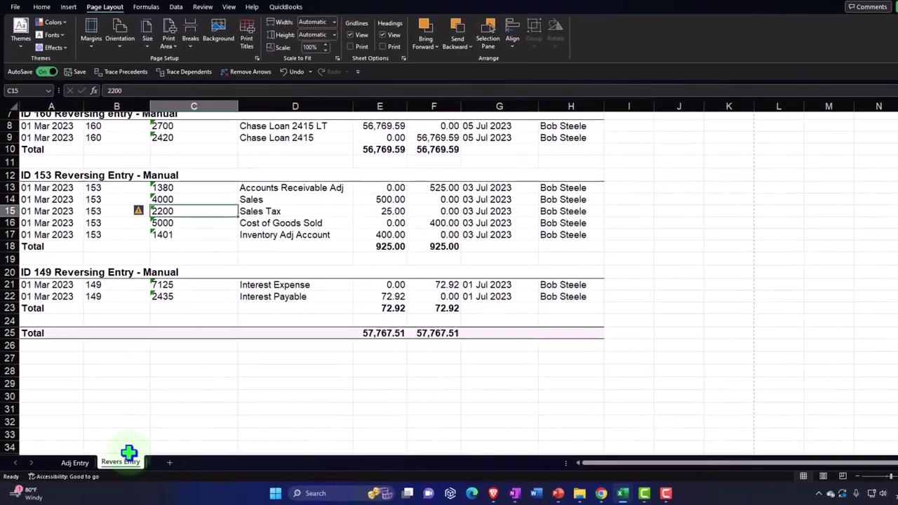
pyautogui.click(74, 463)
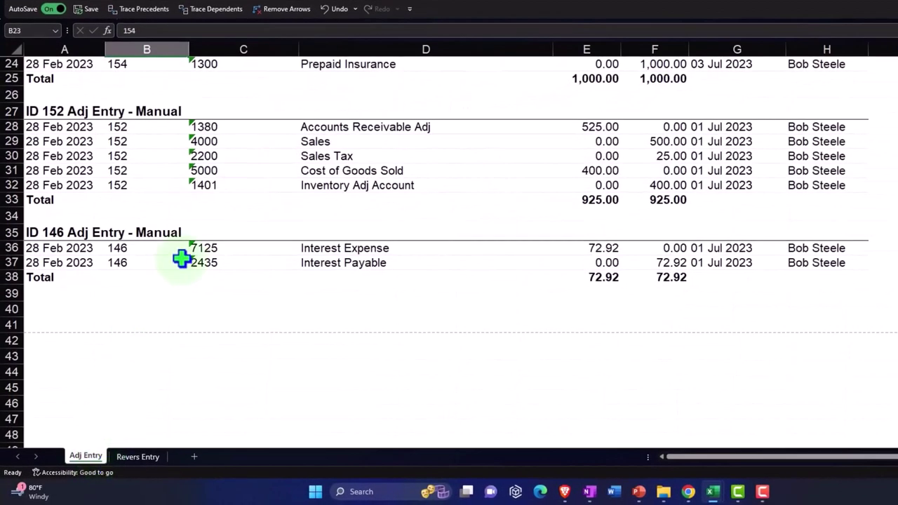
pyautogui.click(181, 260)
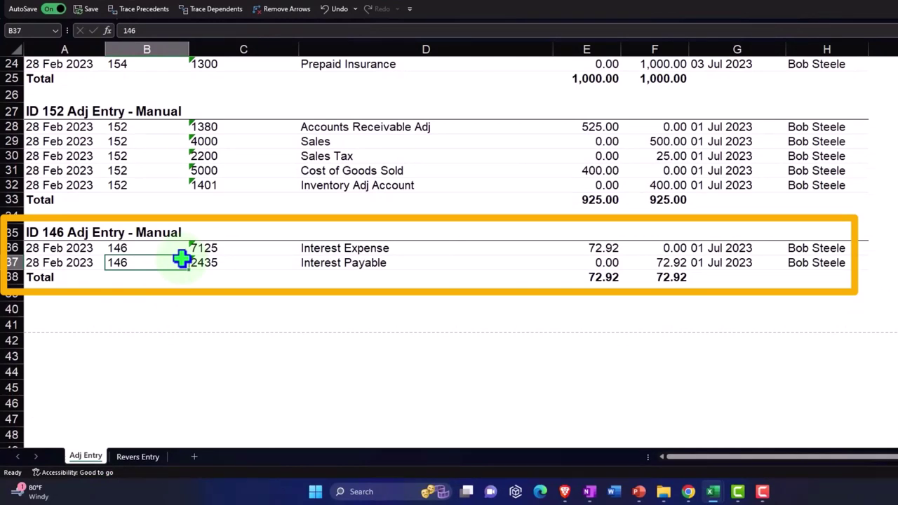
pyautogui.click(154, 463)
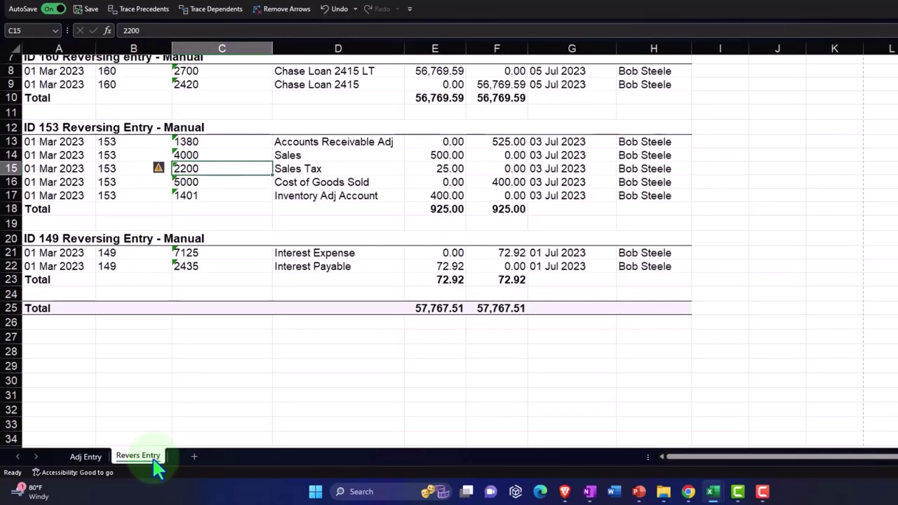
pyautogui.click(88, 459)
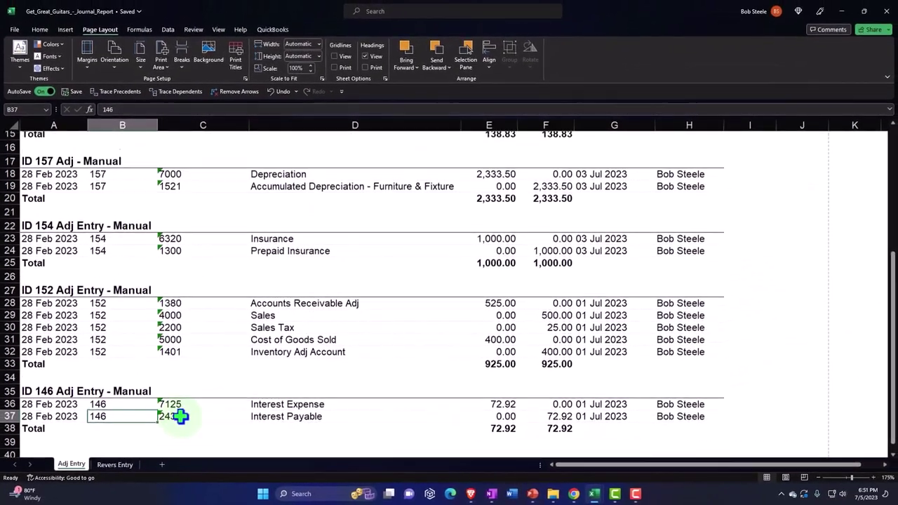
# - Print the entire workbook to the CutePDF Writer printer after previewing the pages of both reports
pyautogui.scroll(5, 200, 408)
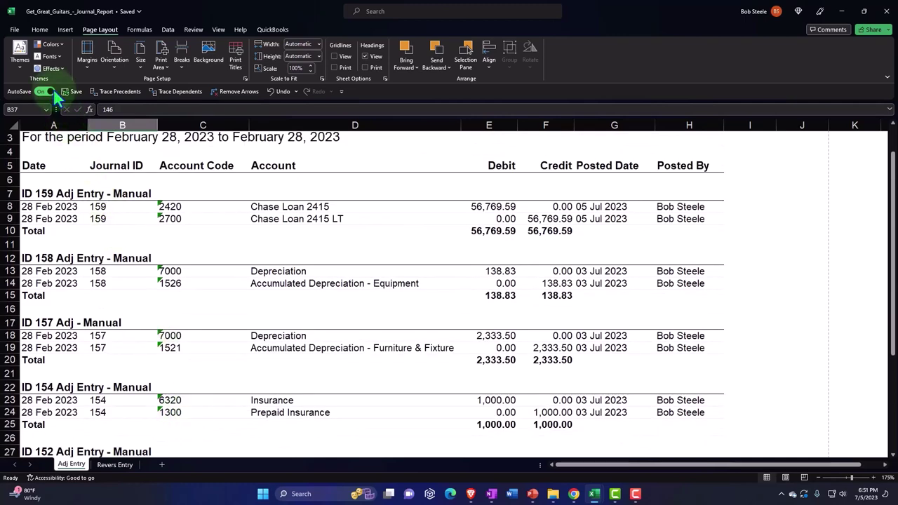
pyautogui.click(15, 31)
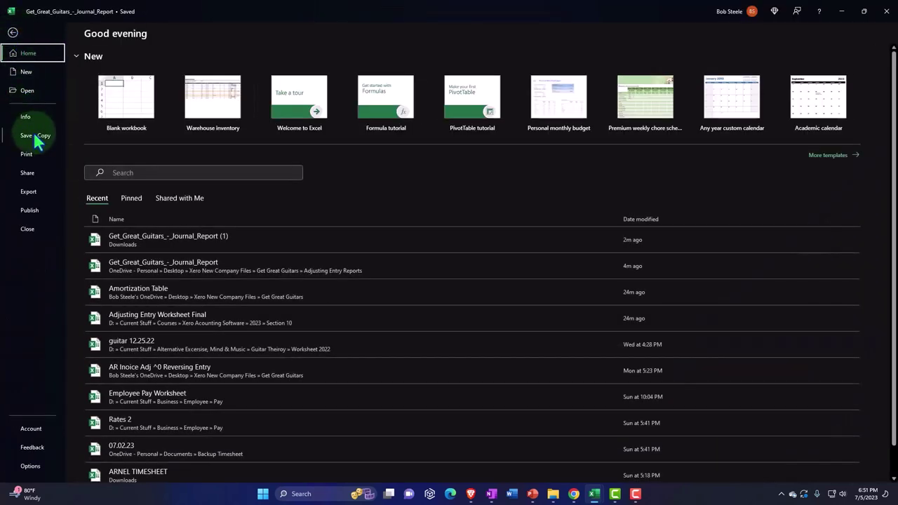
pyautogui.click(28, 155)
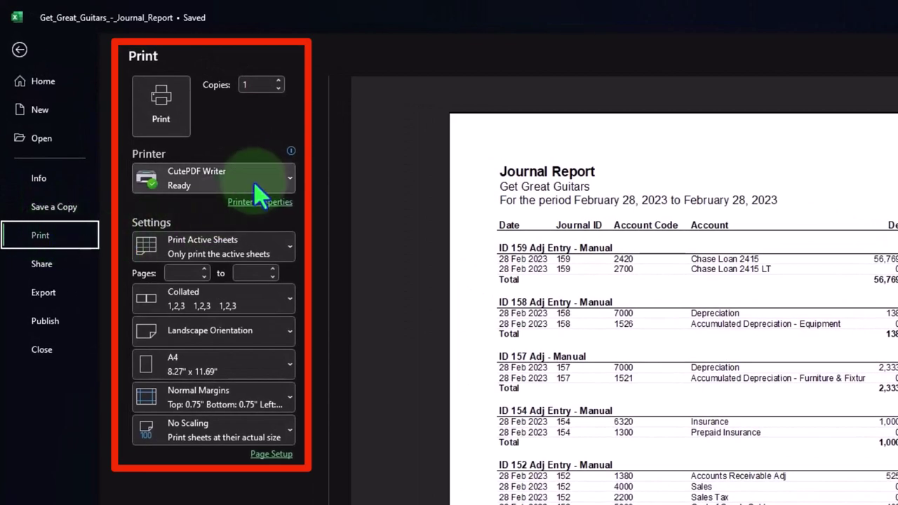
pyautogui.click(265, 188)
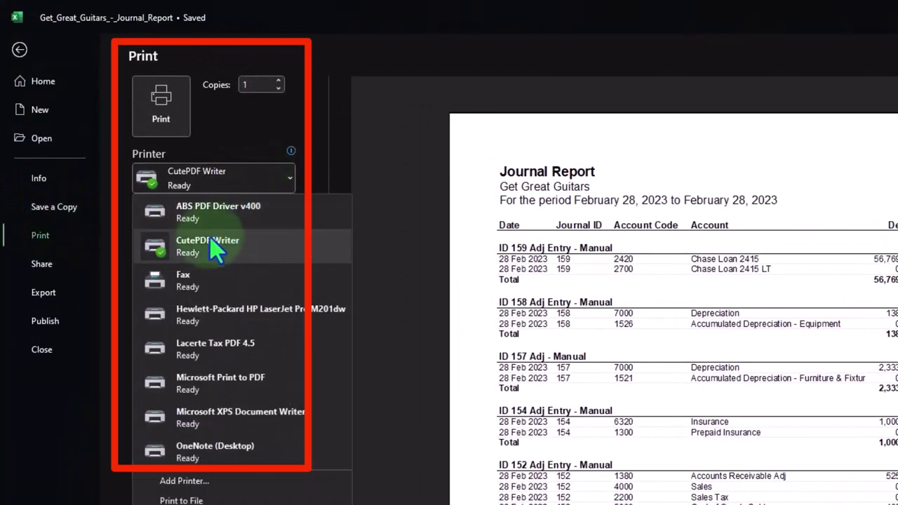
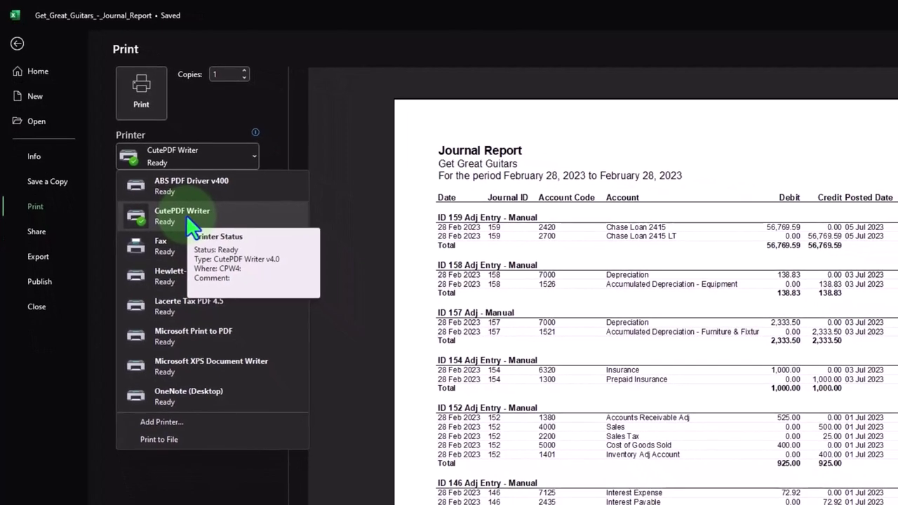
pyautogui.click(200, 159)
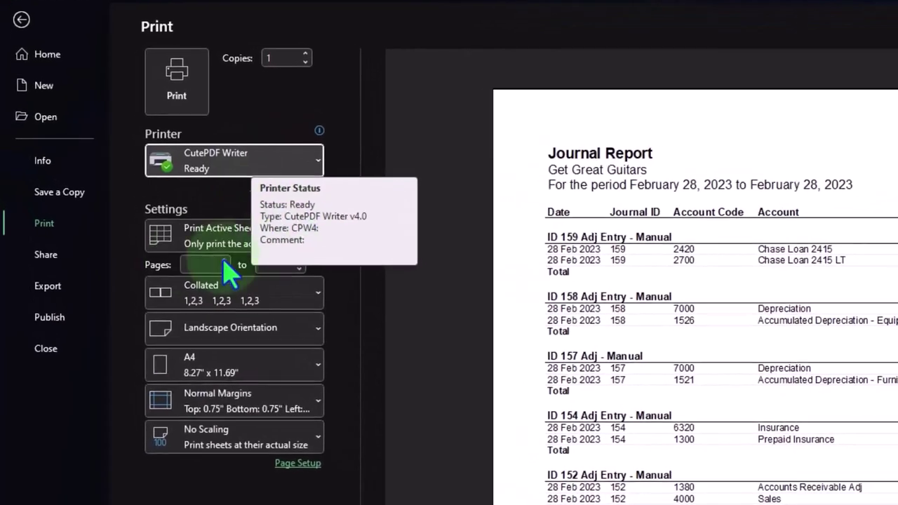
pyautogui.click(203, 228)
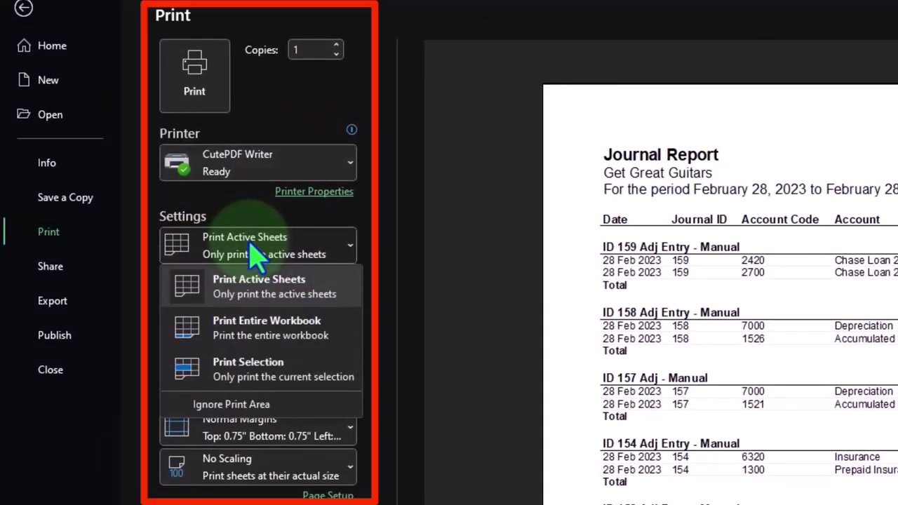
pyautogui.click(269, 330)
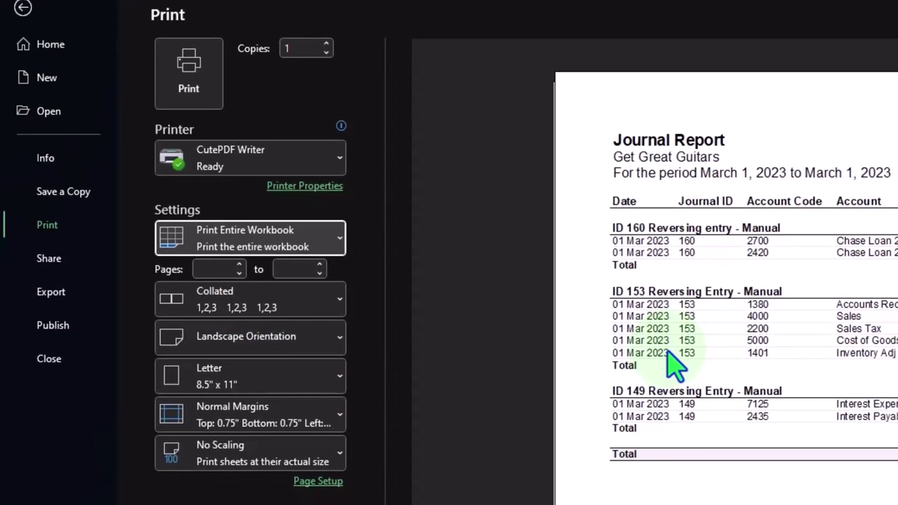
pyautogui.scroll(-1, 678, 360)
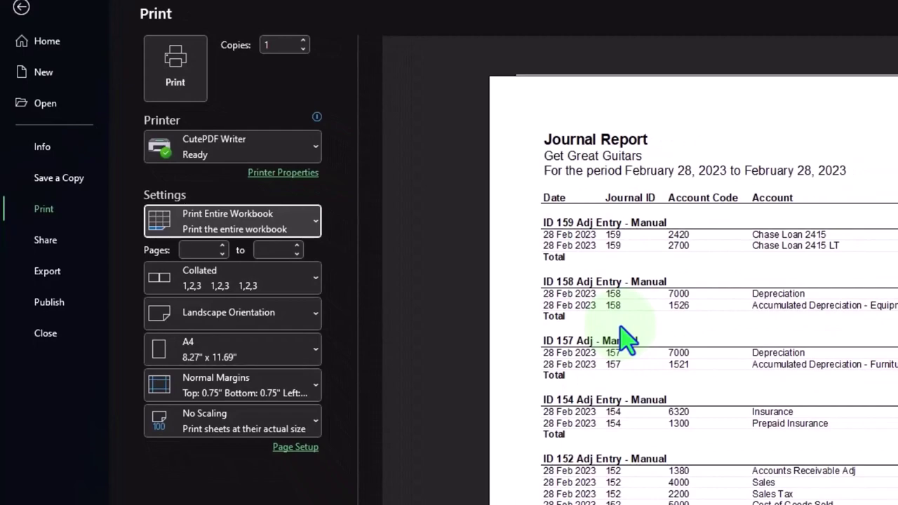
pyautogui.scroll(1, 628, 341)
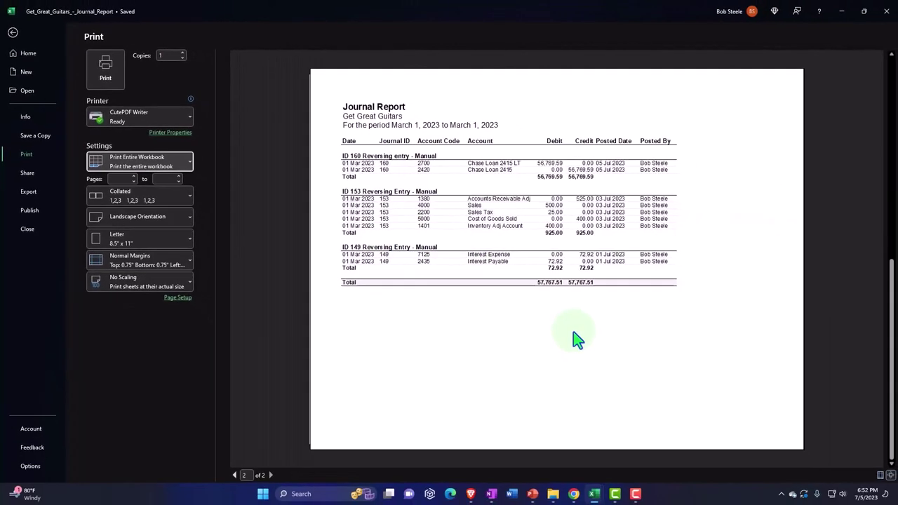
pyautogui.click(106, 65)
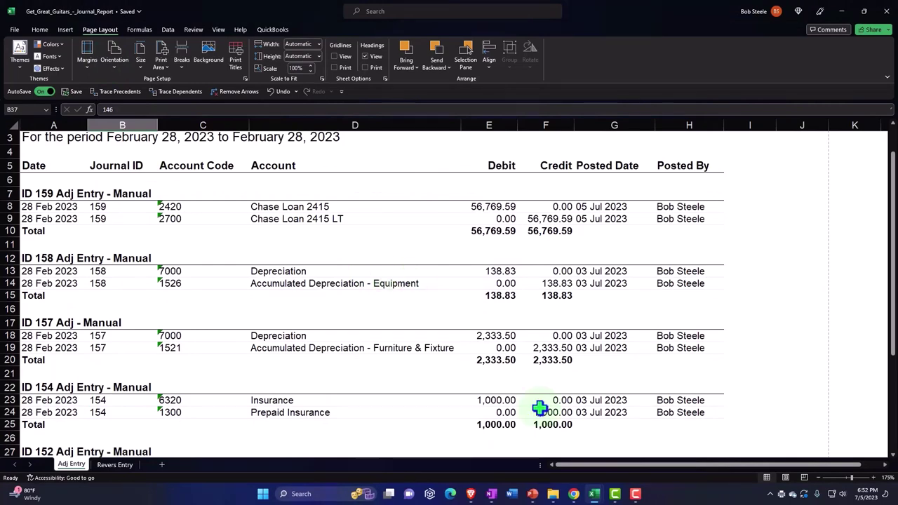
# - Set the PDF's save location to the Adjusting Entry Reports folder, using the folder path copied from File Explorer
pyautogui.moveTo(554, 495)
pyautogui.click(723, 433)
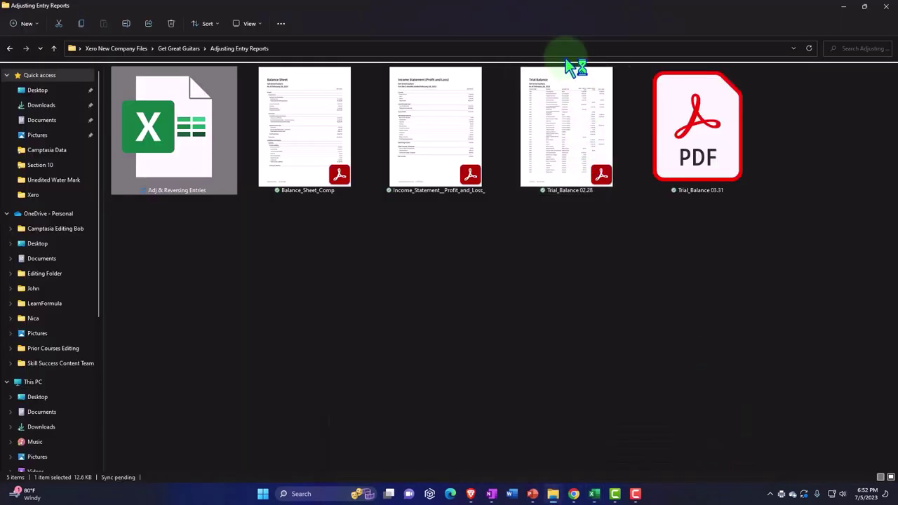
pyautogui.click(635, 269)
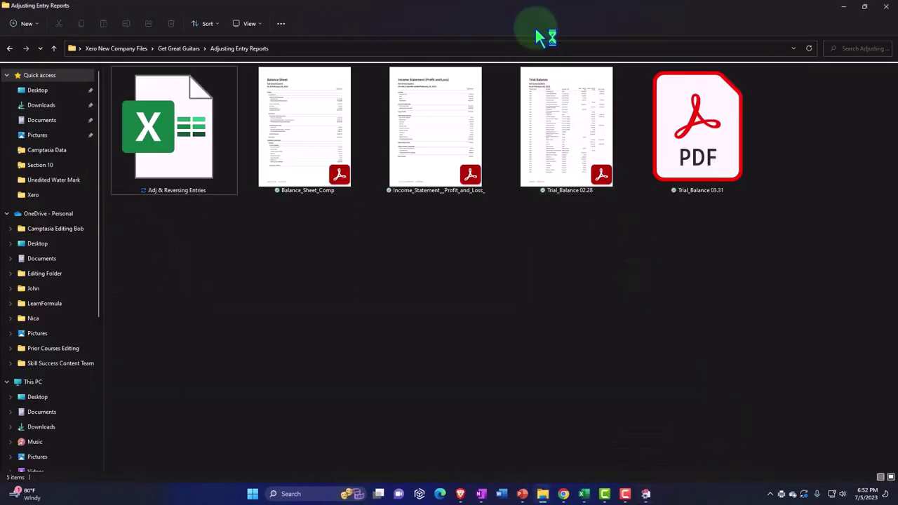
pyautogui.click(500, 47)
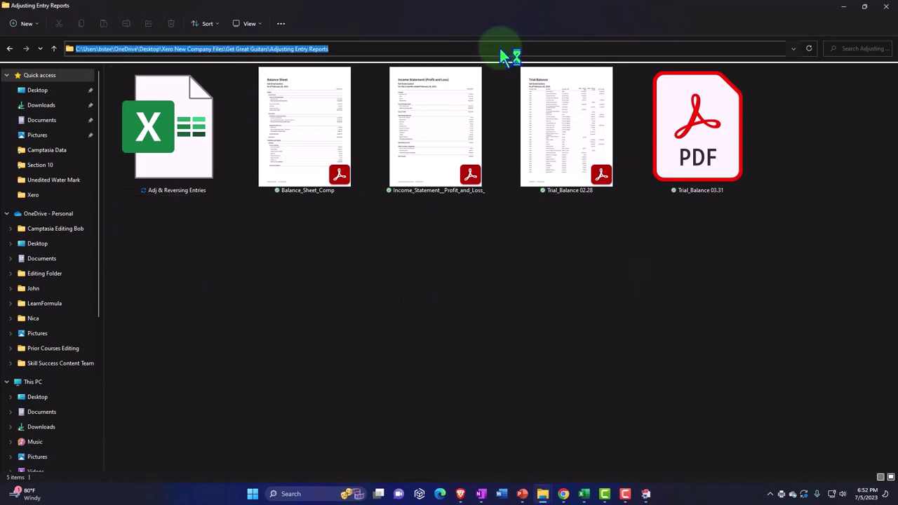
pyautogui.click(645, 493)
pyautogui.click(297, 27)
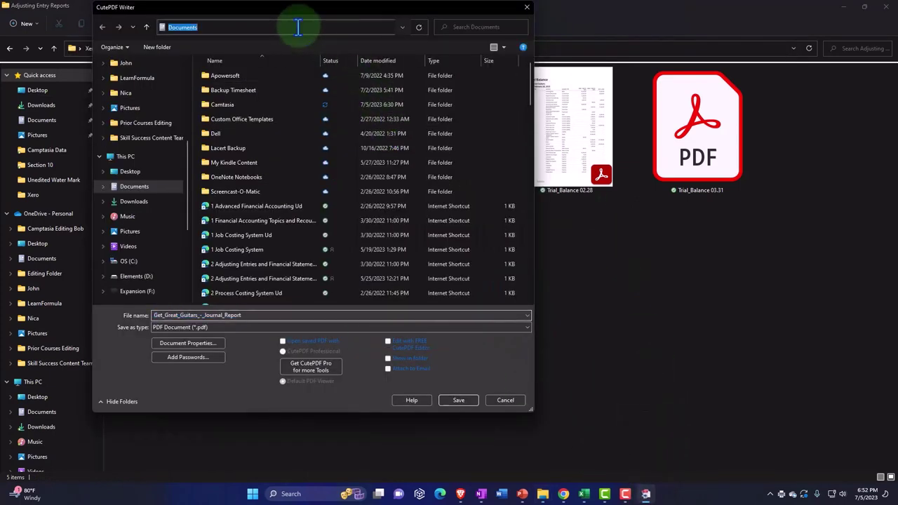
pyautogui.hotkey('ctrl', 'v')
pyautogui.press('Return')
# - Replace the PDF's file name with the existing name suggestion Adj & Reversing Entries.xlsx
pyautogui.click(265, 315)
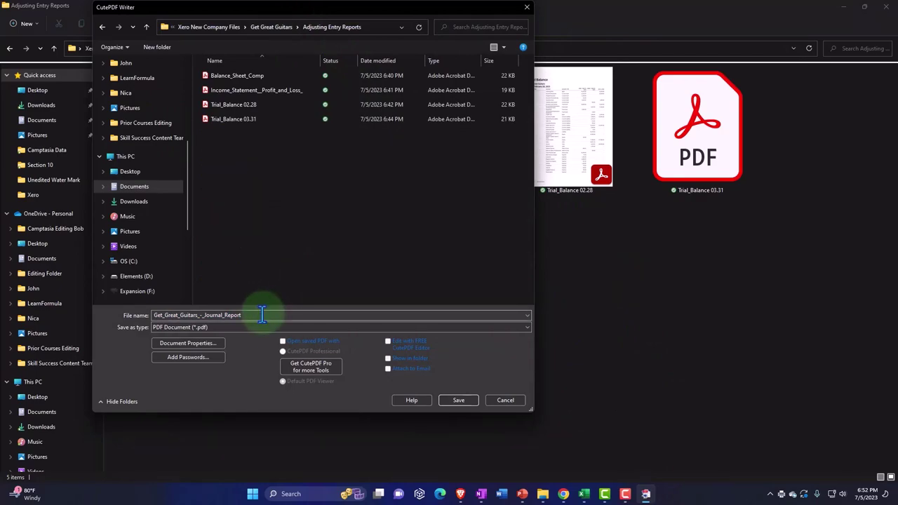
pyautogui.doubleClick(265, 315)
pyautogui.write('Asd')
pyautogui.press('BackSpace')
pyautogui.press('BackSpace')
pyautogui.press('BackSpace')
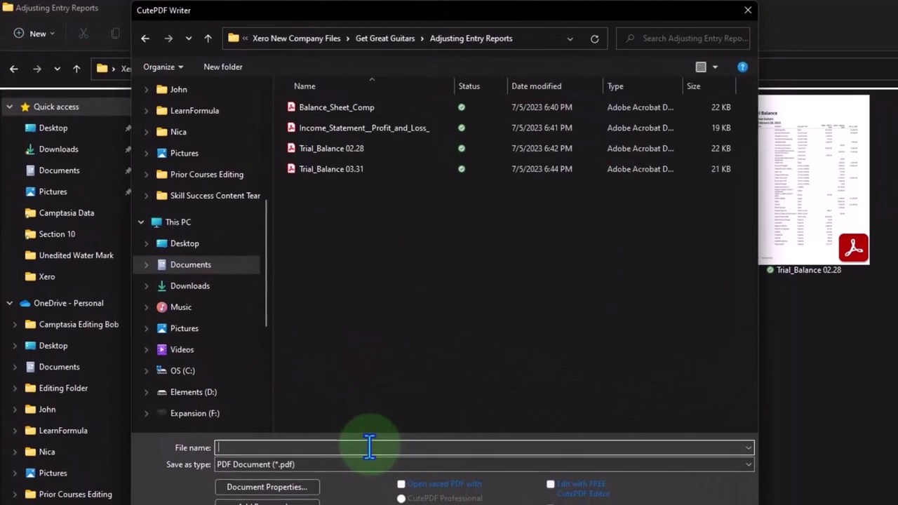
pyautogui.write('Adju')
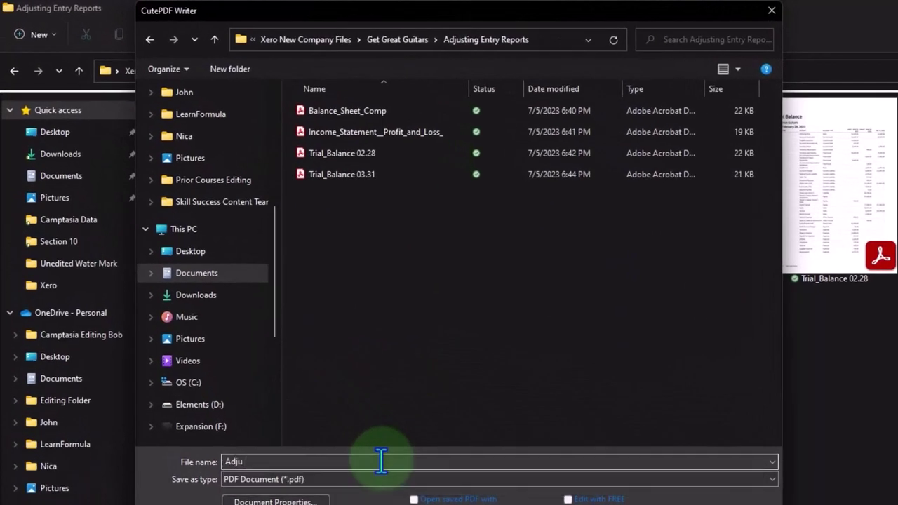
pyautogui.press('BackSpace')
pyautogui.press('Down')
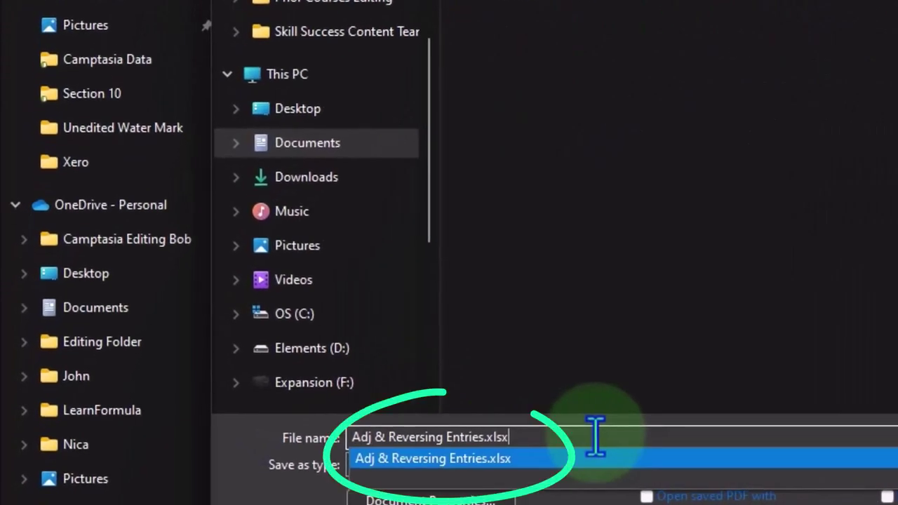
pyautogui.press('Return')
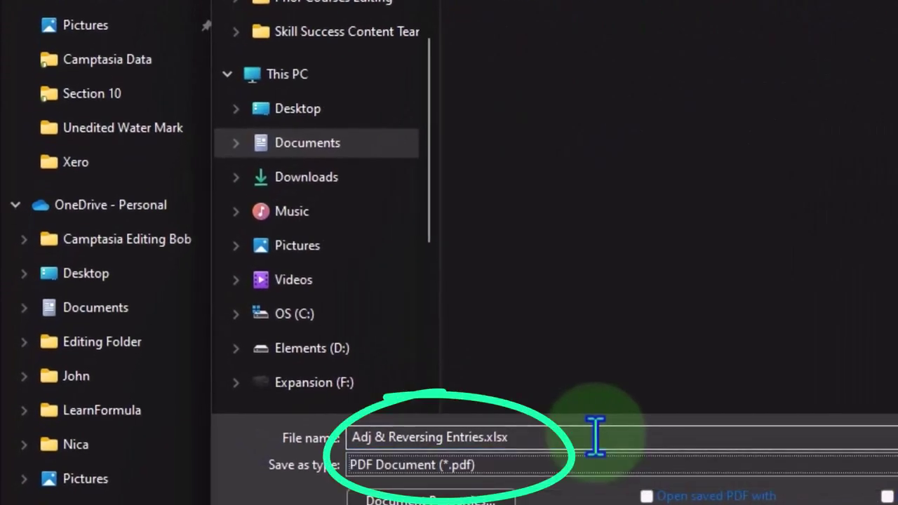
# - Remove the .xlsx extension from the file name and save the PDF as Adj & Reversing Entries
pyautogui.click(587, 436)
pyautogui.click(575, 436)
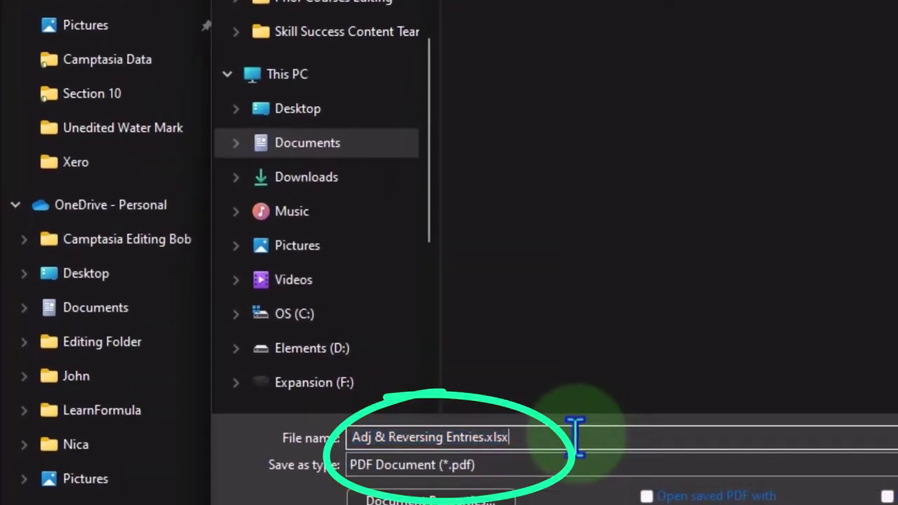
pyautogui.press('BackSpace')
pyautogui.press('BackSpace')
pyautogui.press('BackSpace')
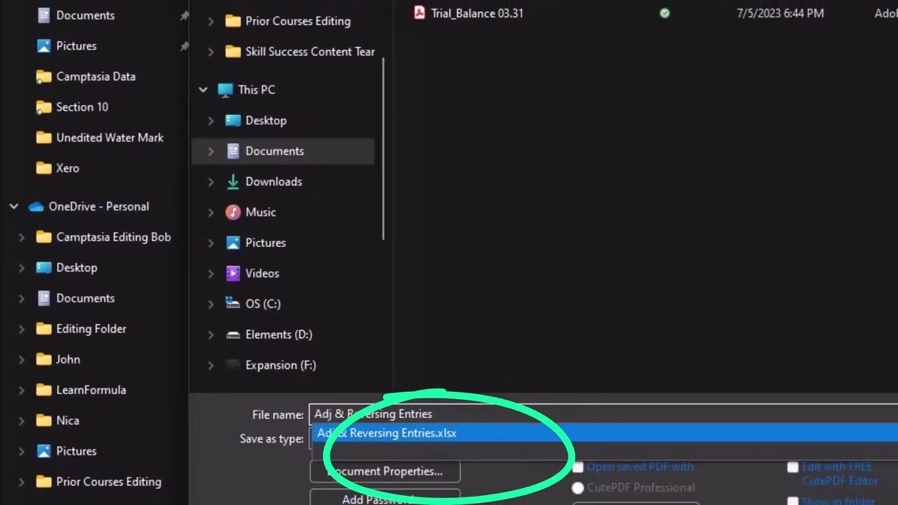
pyautogui.click(652, 475)
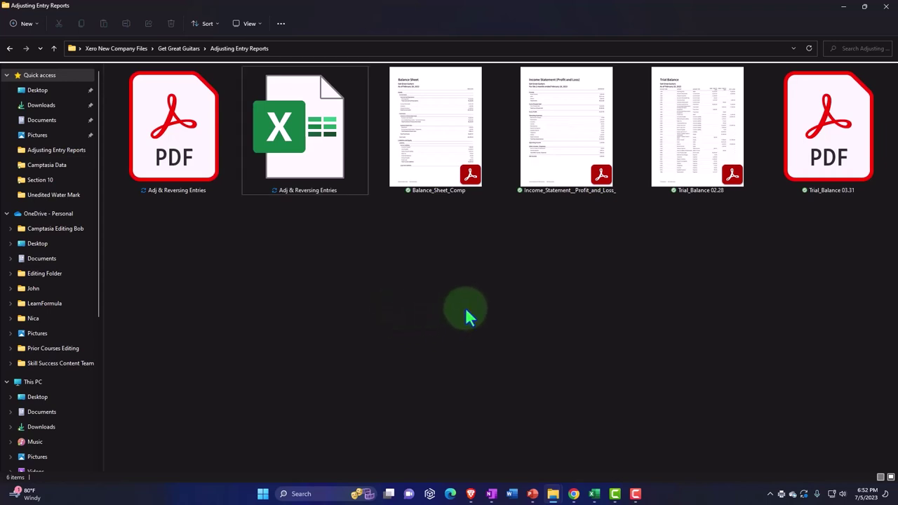
# - Open the saved Adj & Reversing Entries PDF, review the adjusting and reversing entries on both pages, and close it
pyautogui.click(214, 165)
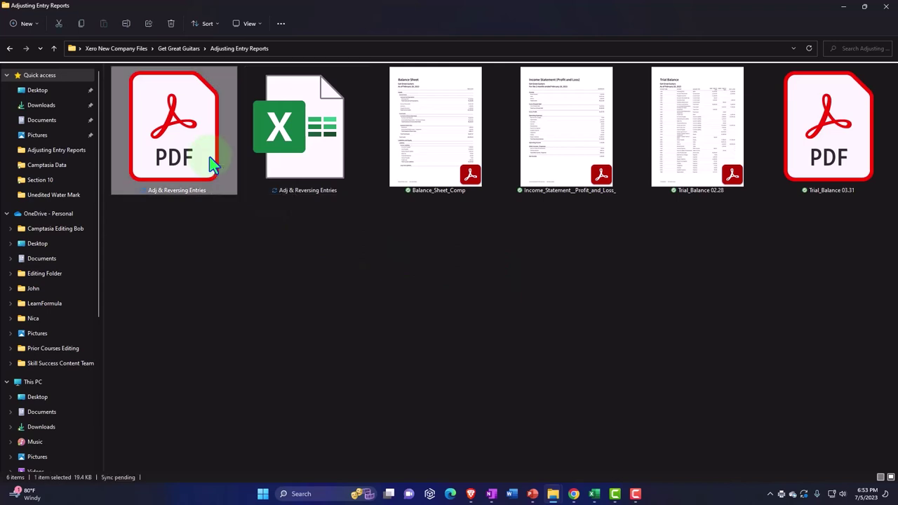
pyautogui.doubleClick(214, 165)
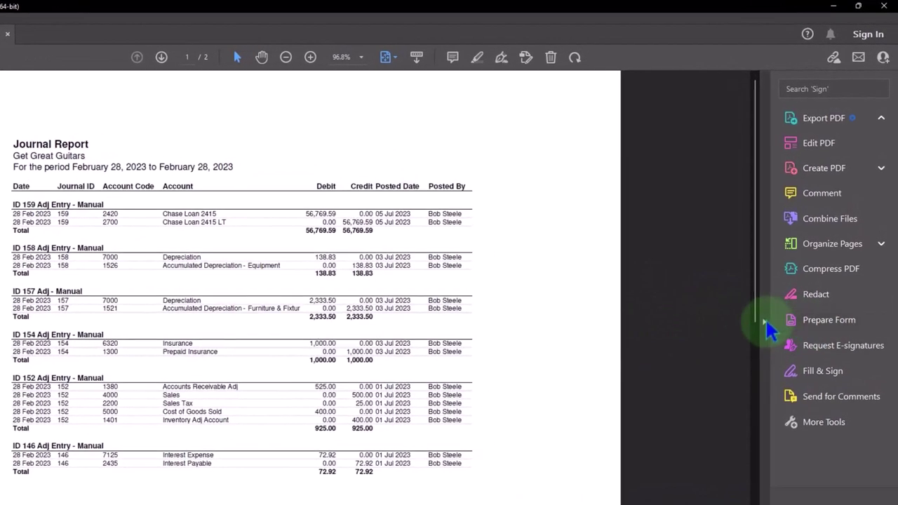
pyautogui.click(765, 323)
pyautogui.scroll(2, 485, 348)
pyautogui.scroll(-2, 484, 362)
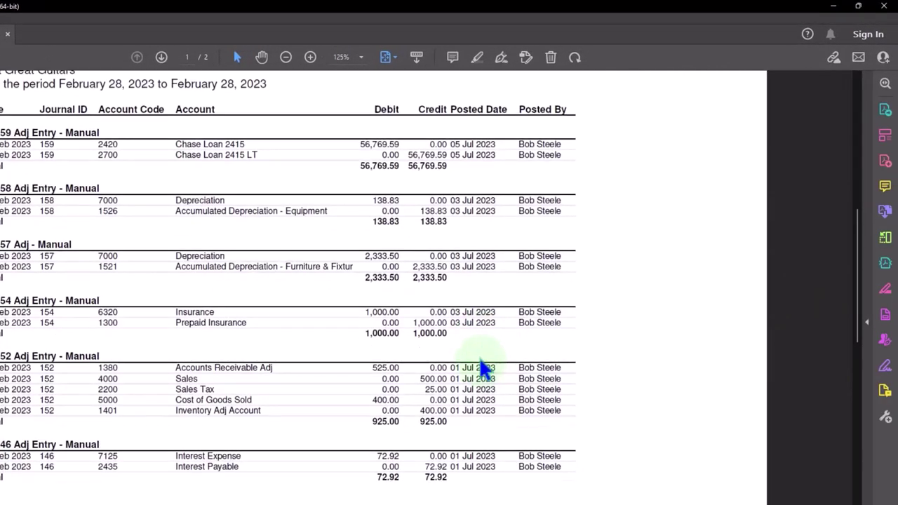
pyautogui.scroll(-10, 484, 368)
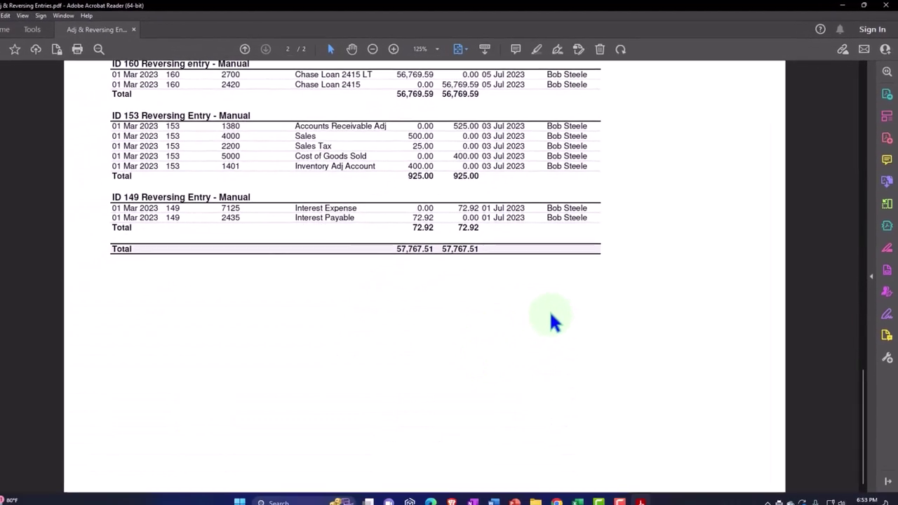
pyautogui.scroll(10, 562, 309)
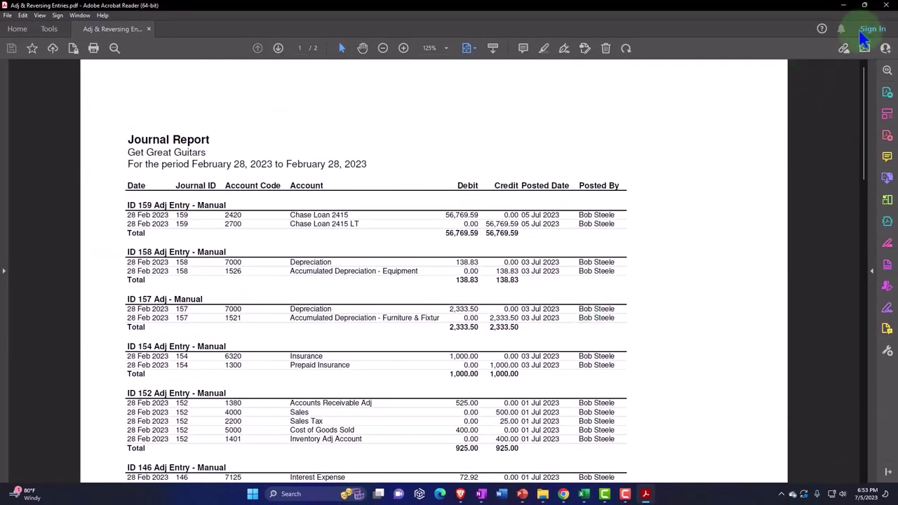
pyautogui.click(889, 7)
# - Reopen the Adj & Reversing Entries PDF, check the journal report with the tools pane collapsed, and close it
pyautogui.doubleClick(216, 168)
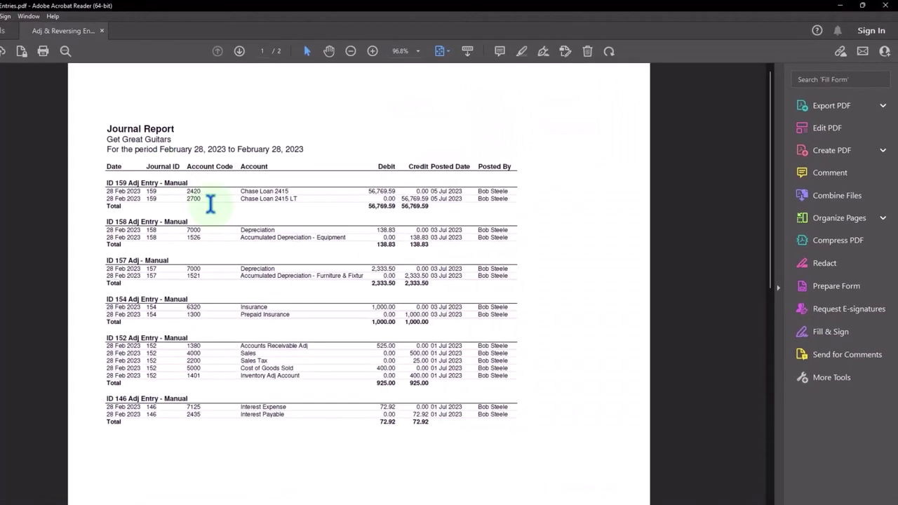
pyautogui.scroll(-5, 291, 263)
pyautogui.scroll(5, 327, 324)
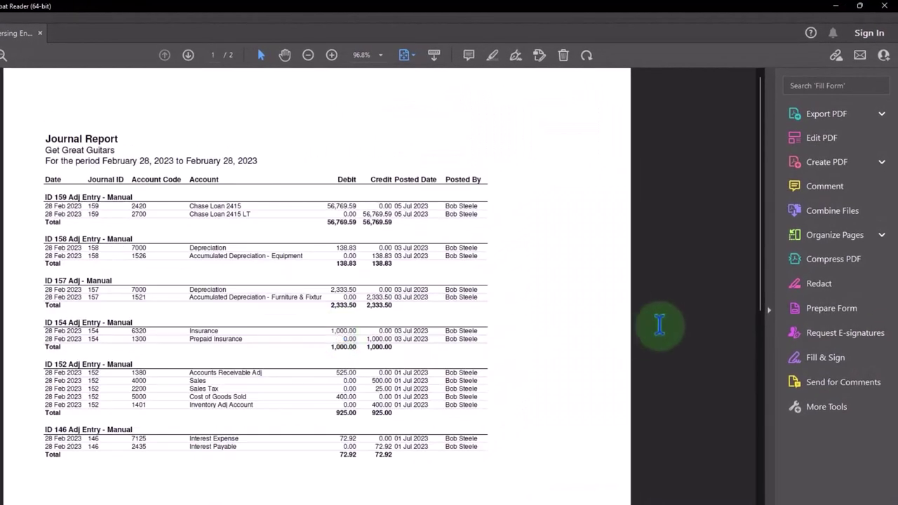
pyautogui.click(769, 311)
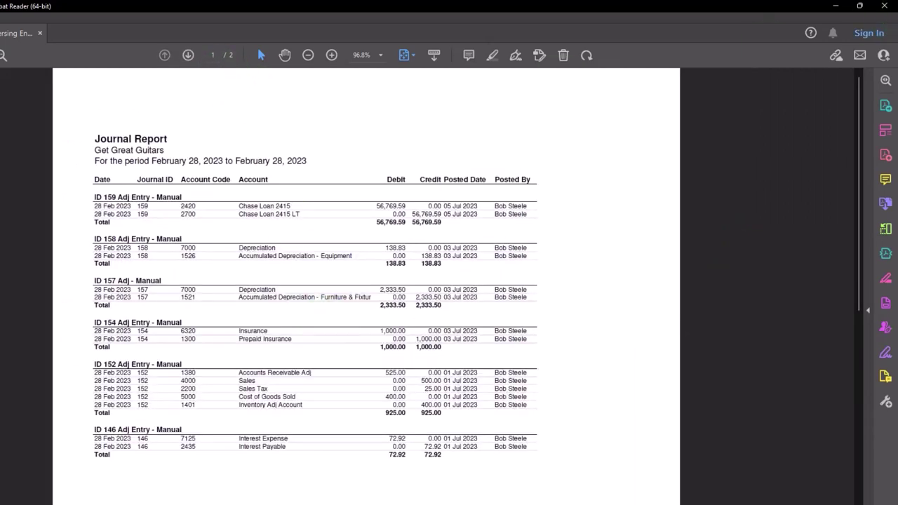
pyautogui.click(879, 10)
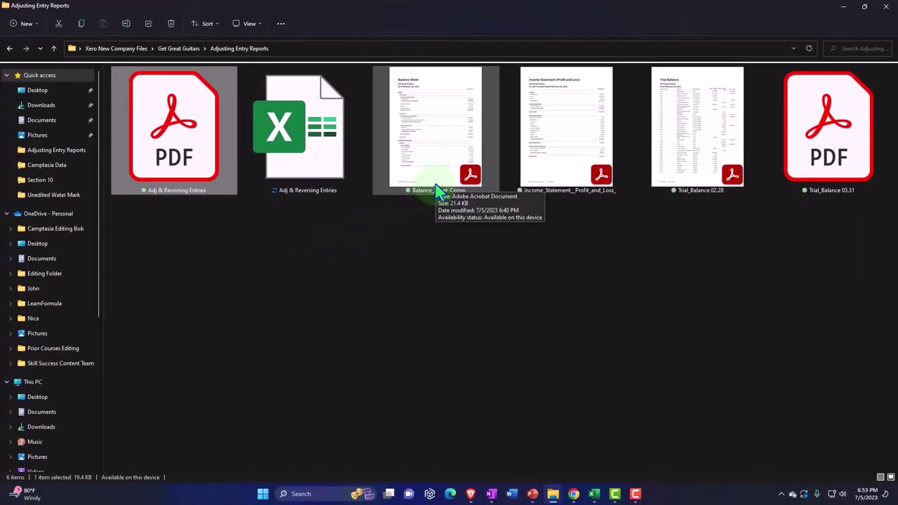
# - Rename the Balance_Sheet_Comp PDF as 1 Balance_Sheet_Comp
pyautogui.click(434, 171)
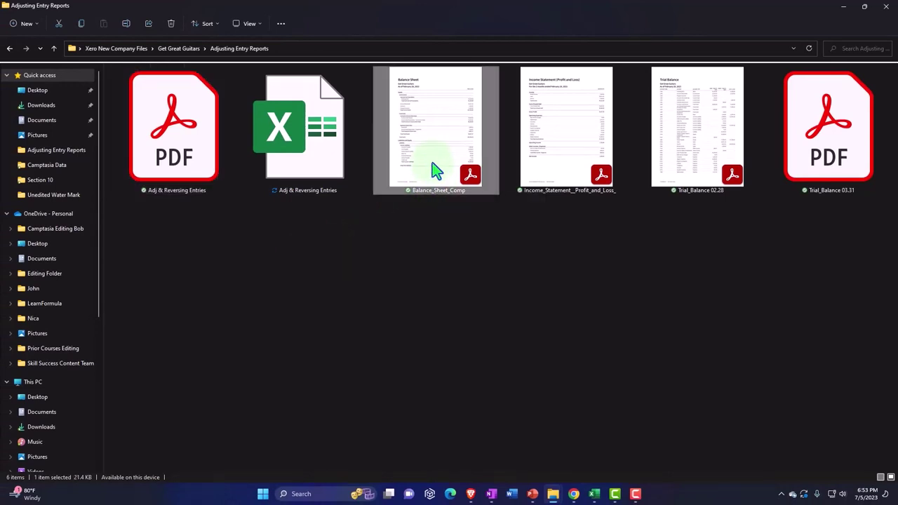
pyautogui.rightClick(436, 170)
pyautogui.click(486, 169)
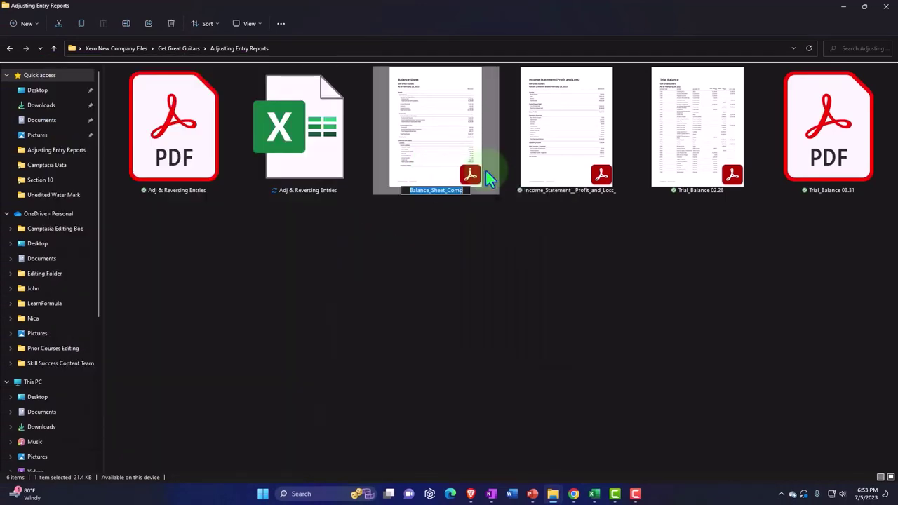
pyautogui.press('Home')
pyautogui.write('1')
pyautogui.press('Return')
# - Rename the Income_Statement__Profit_and_Loss_ PDF as 2 Income Statement
pyautogui.click(555, 172)
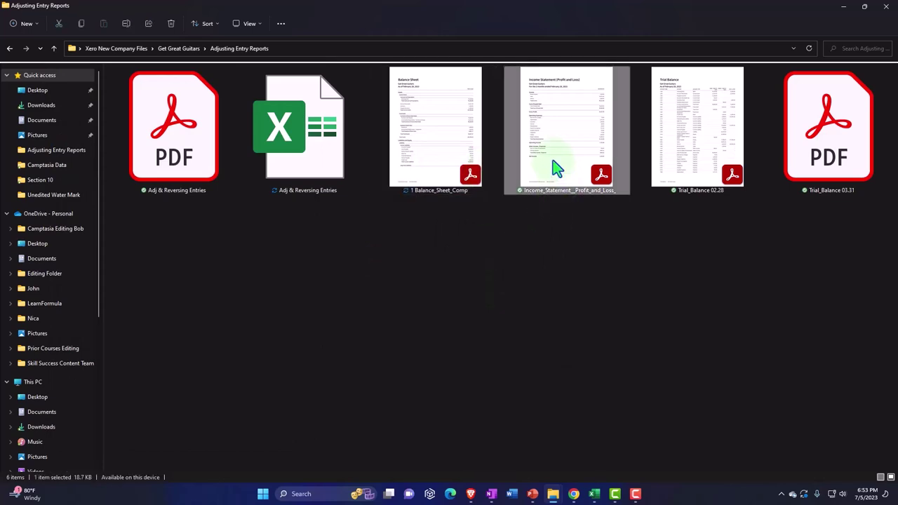
pyautogui.rightClick(555, 167)
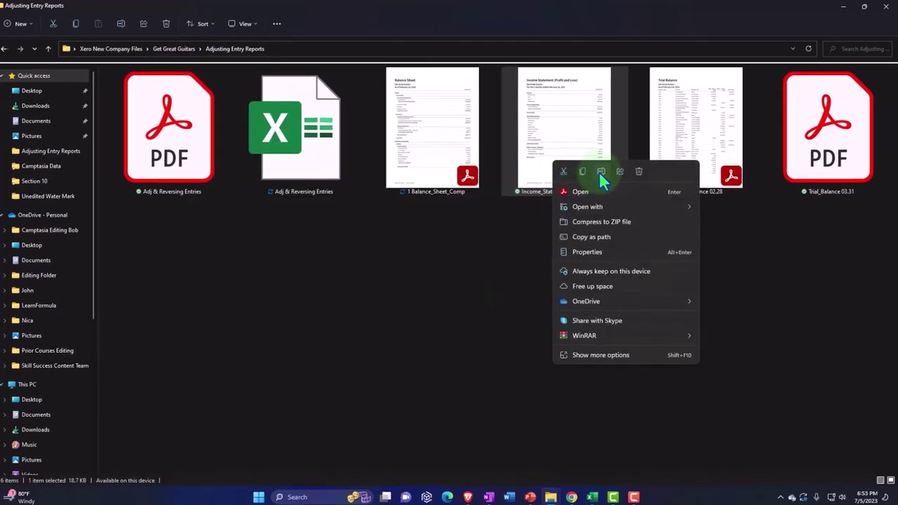
pyautogui.click(598, 176)
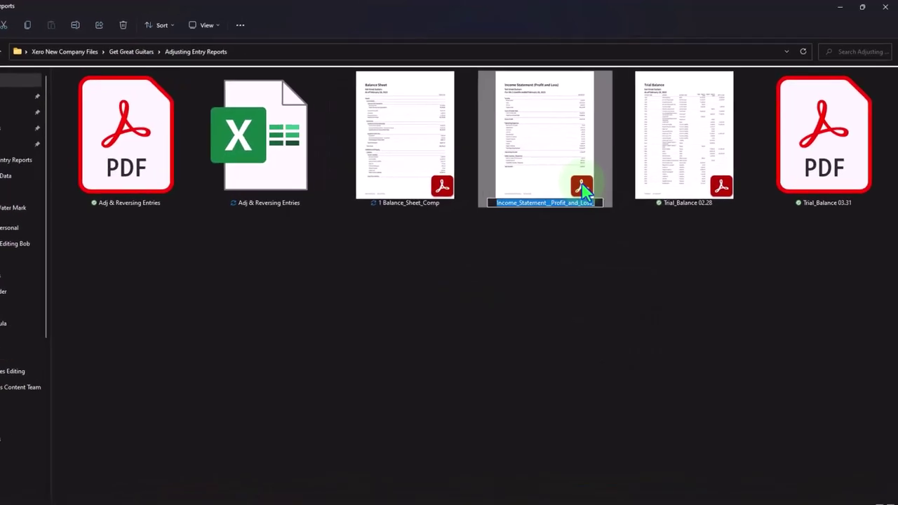
pyautogui.press('Home')
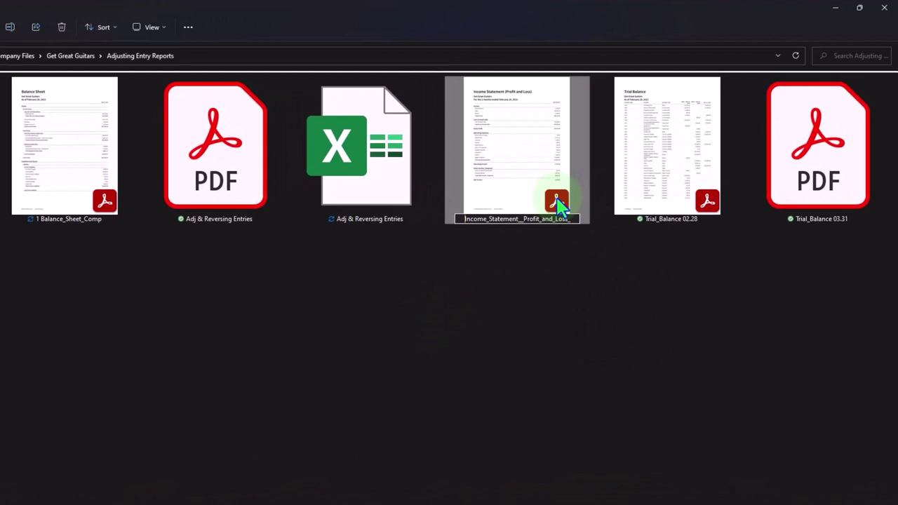
pyautogui.hotkey('shift', 'End')
pyautogui.write('2')
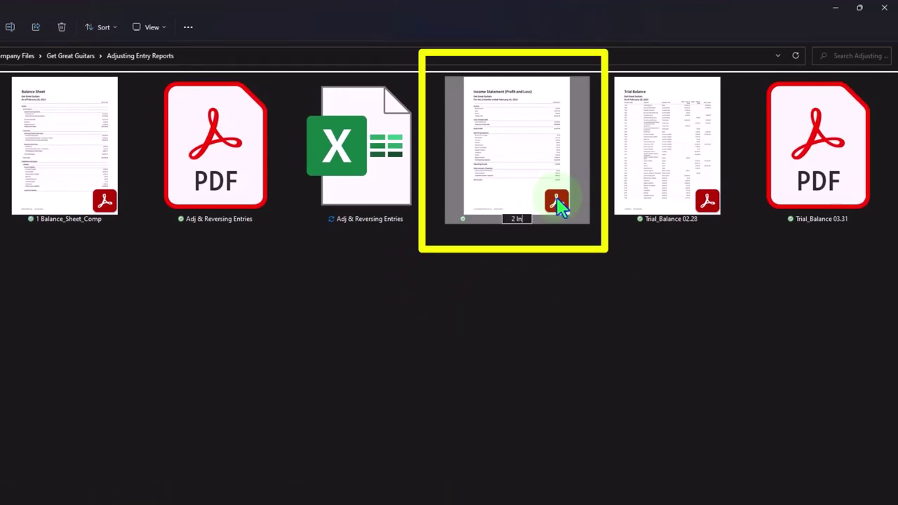
pyautogui.write(' Income Statement')
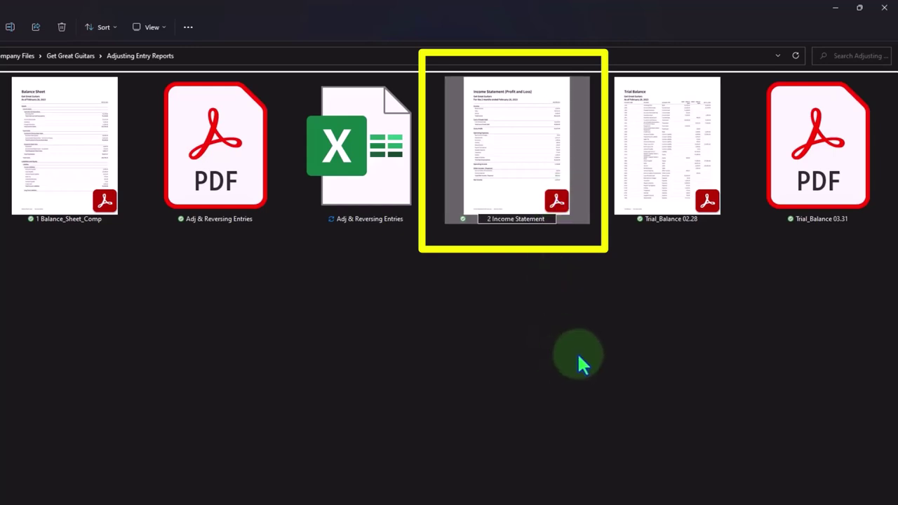
pyautogui.click(678, 175)
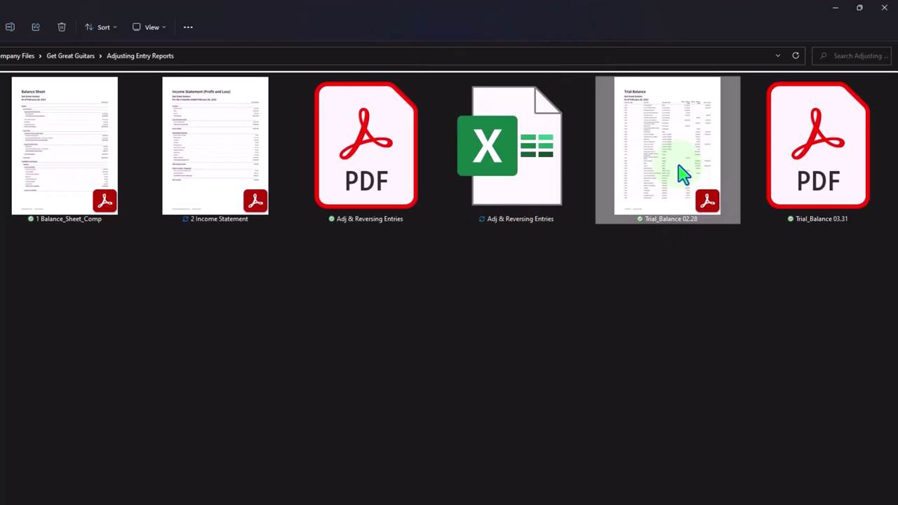
pyautogui.rightClick(681, 174)
pyautogui.click(737, 179)
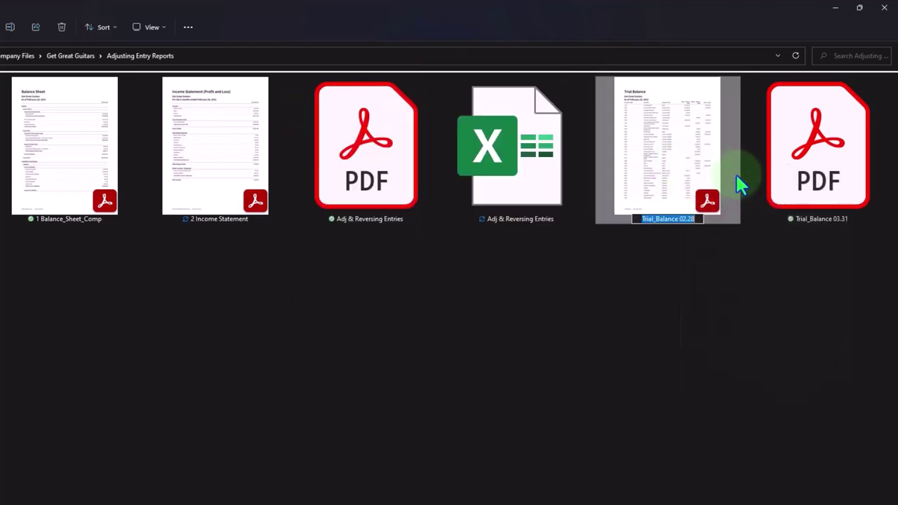
pyautogui.press('Home')
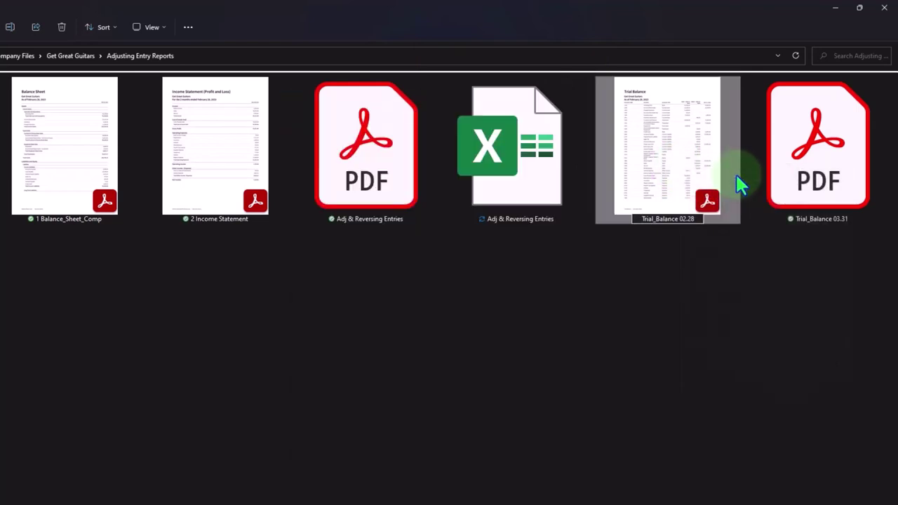
pyautogui.hotkey('shift', 'End')
pyautogui.write('3')
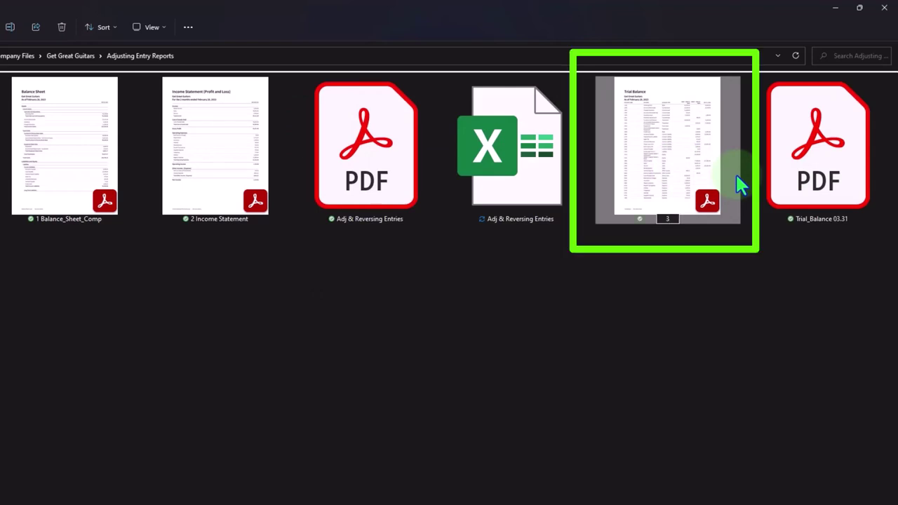
pyautogui.press('BackSpace')
pyautogui.press('Escape')
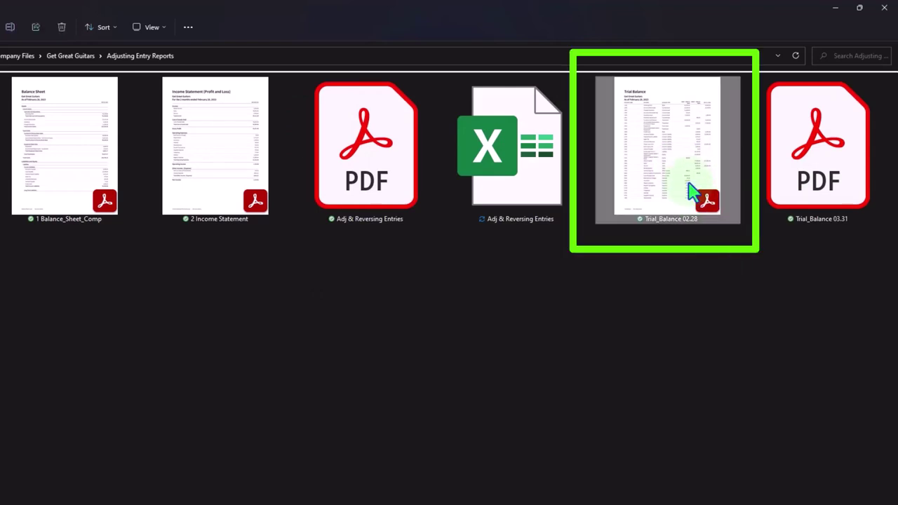
# - Rename the Trial_Balance 02.28 PDF as 3 Trial_Balance 02.28
pyautogui.rightClick(691, 191)
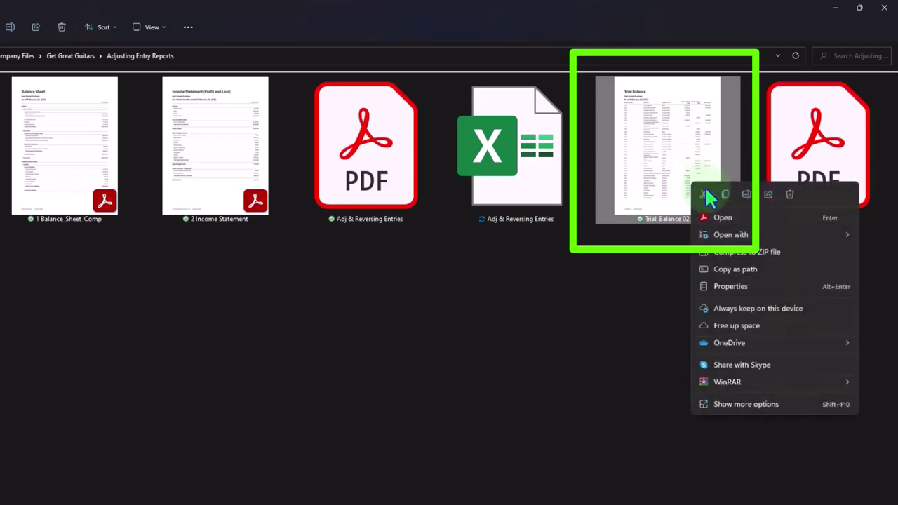
pyautogui.click(745, 194)
pyautogui.press('Home')
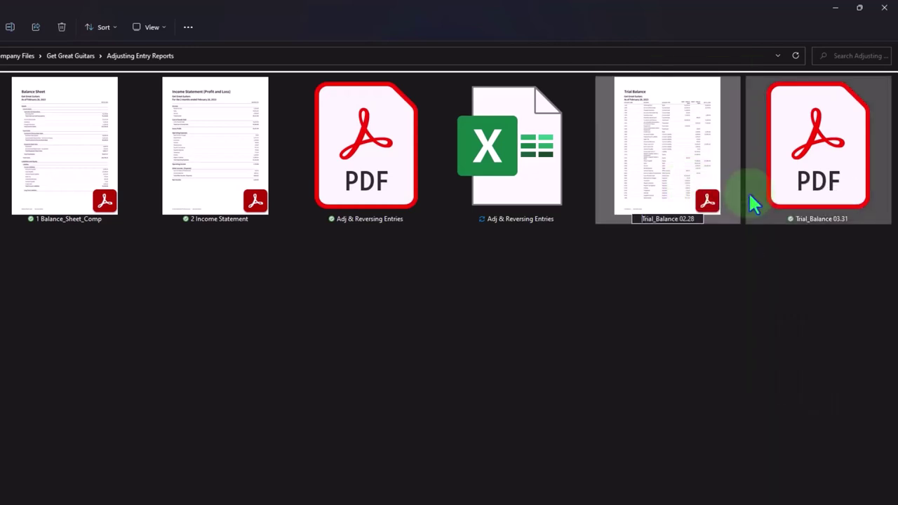
pyautogui.write('3')
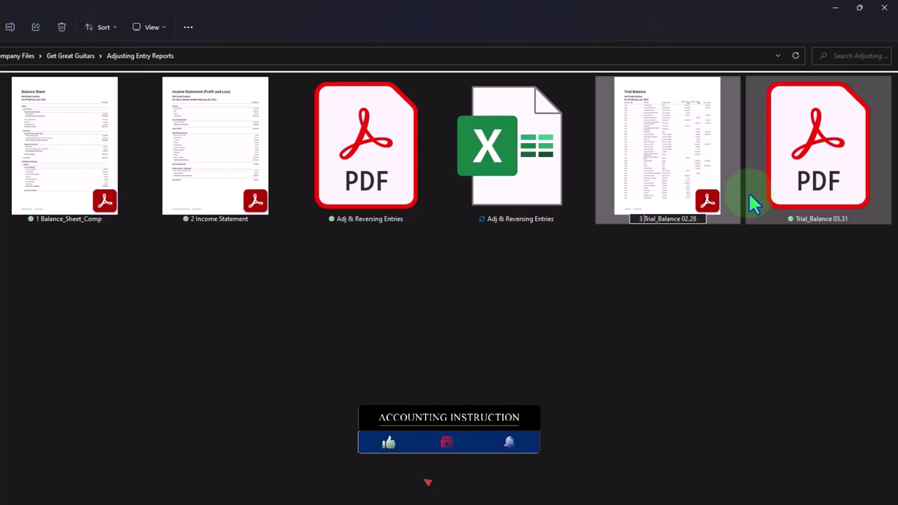
pyautogui.click(805, 185)
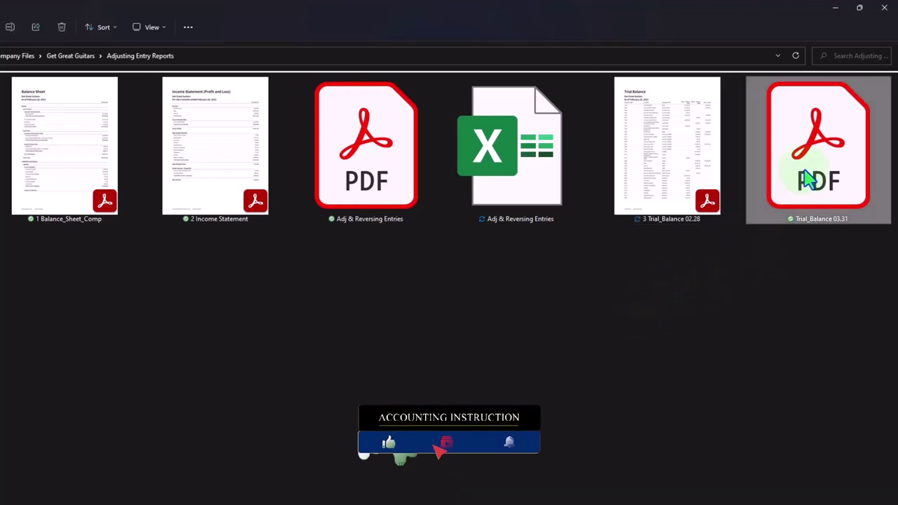
pyautogui.rightClick(804, 170)
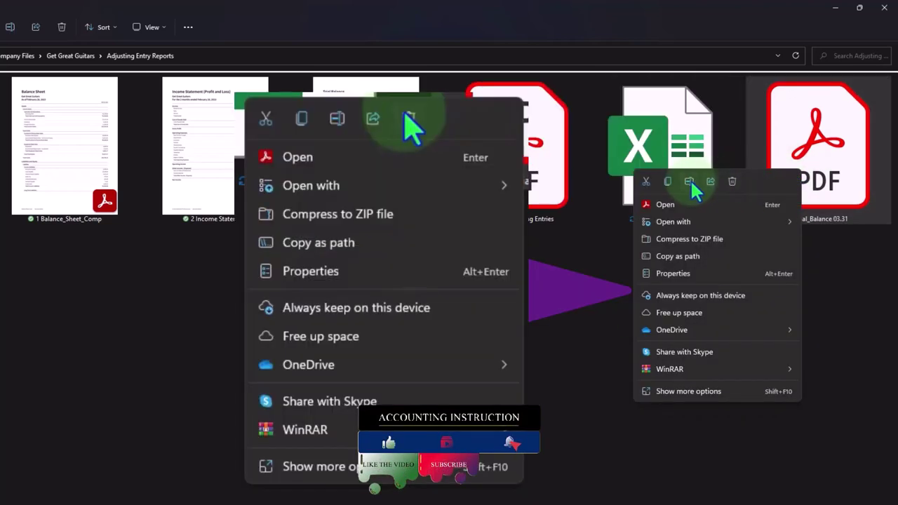
pyautogui.click(691, 191)
pyautogui.press('Home')
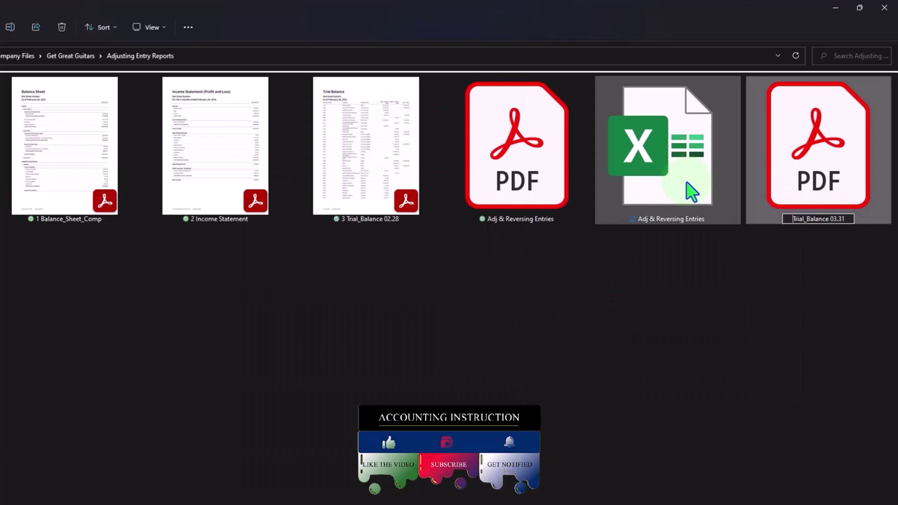
pyautogui.hotkey('shift', 'End')
pyautogui.write('4')
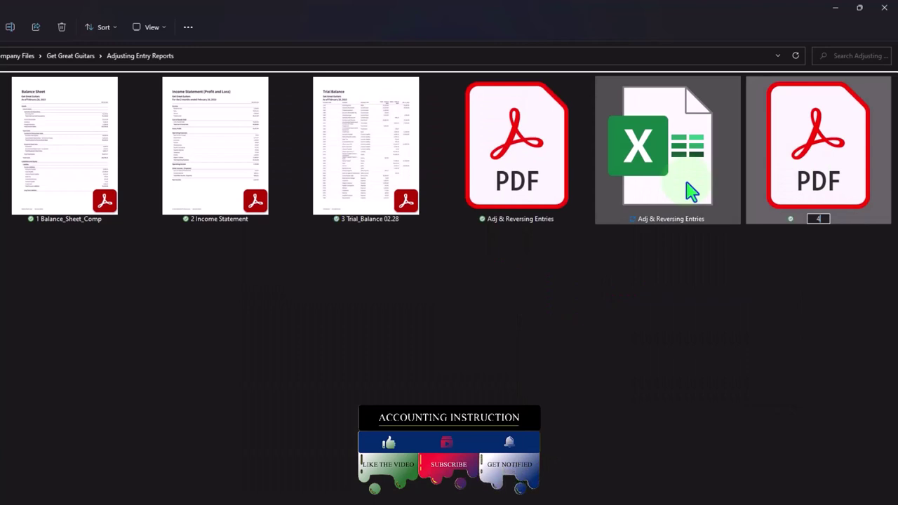
pyautogui.press('Escape')
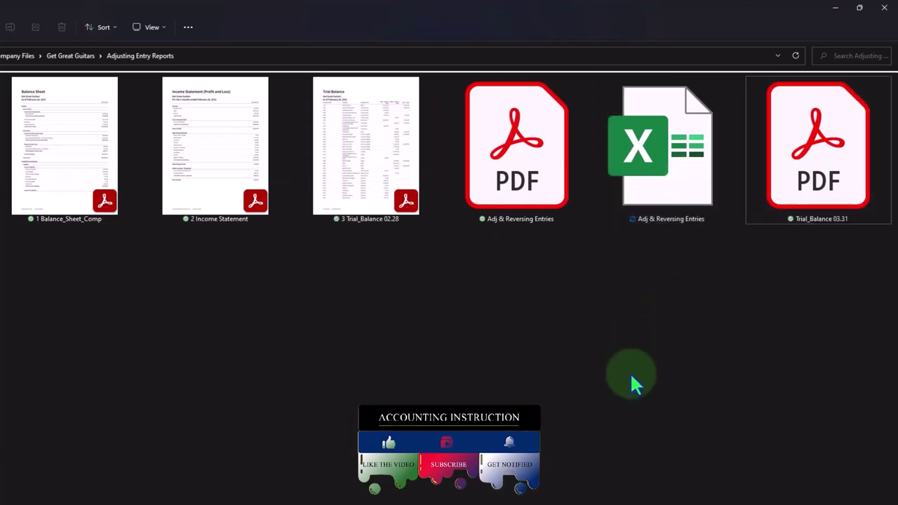
# - Rename the Trial_Balance 03.31 PDF as 4 Trial_Balance 03.31
pyautogui.rightClick(806, 179)
pyautogui.click(687, 191)
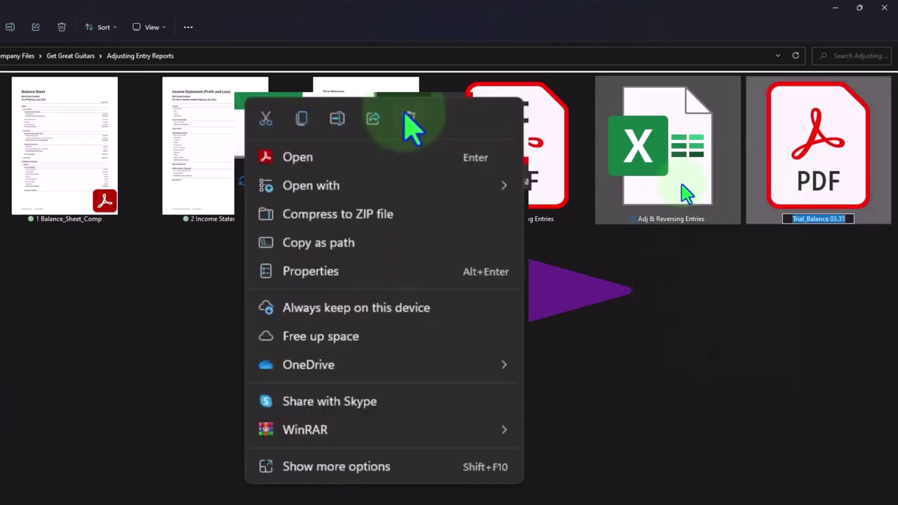
pyautogui.press('Home')
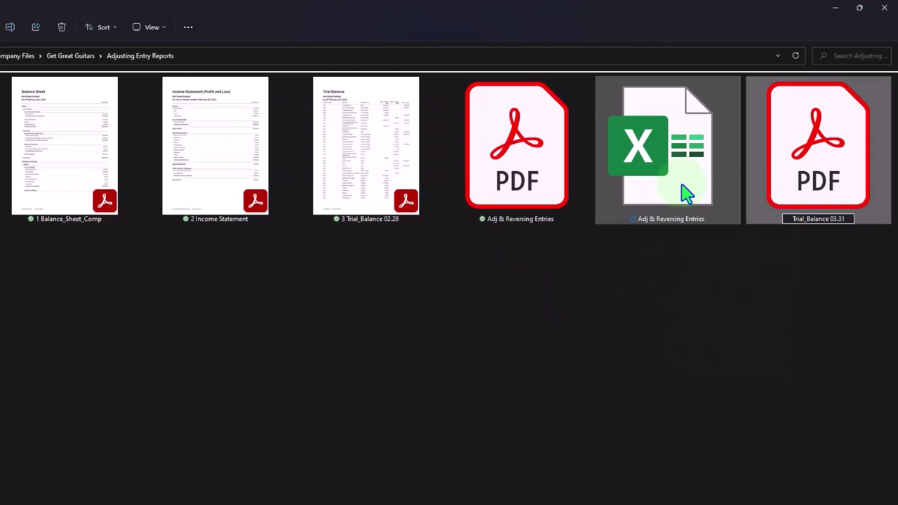
pyautogui.write('4')
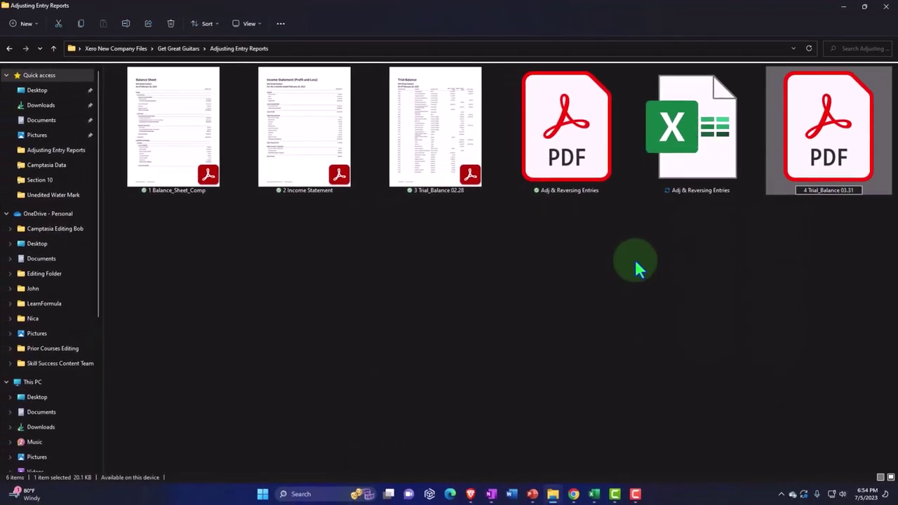
pyautogui.press('Return')
# - Rename the Adj & Reversing Entries PDF as 5 Adj & Reversing Entries
pyautogui.click(581, 165)
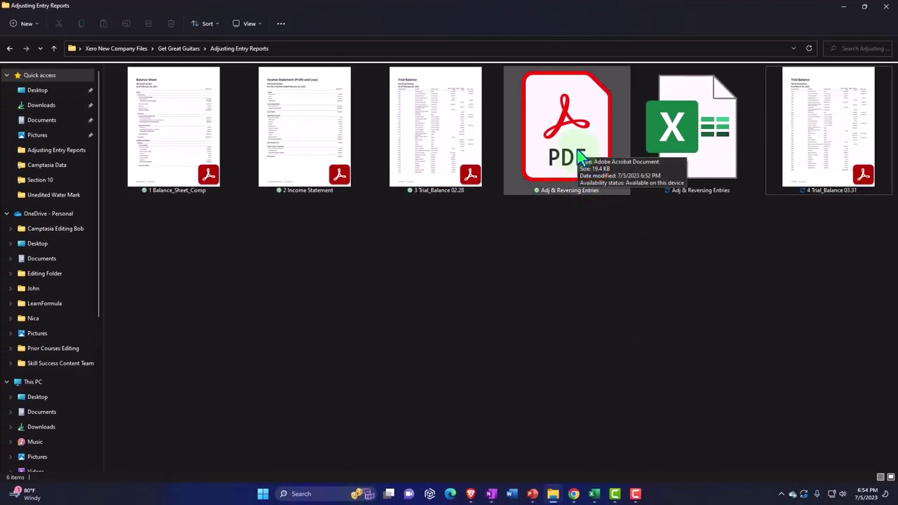
pyautogui.rightClick(579, 140)
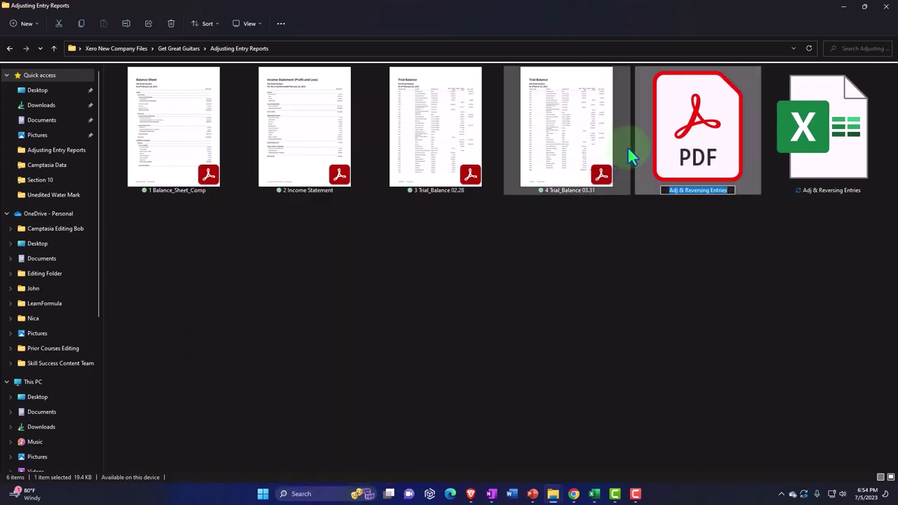
pyautogui.press('Home')
pyautogui.press('Right')
pyautogui.press('Right')
pyautogui.press('Right')
pyautogui.write('5')
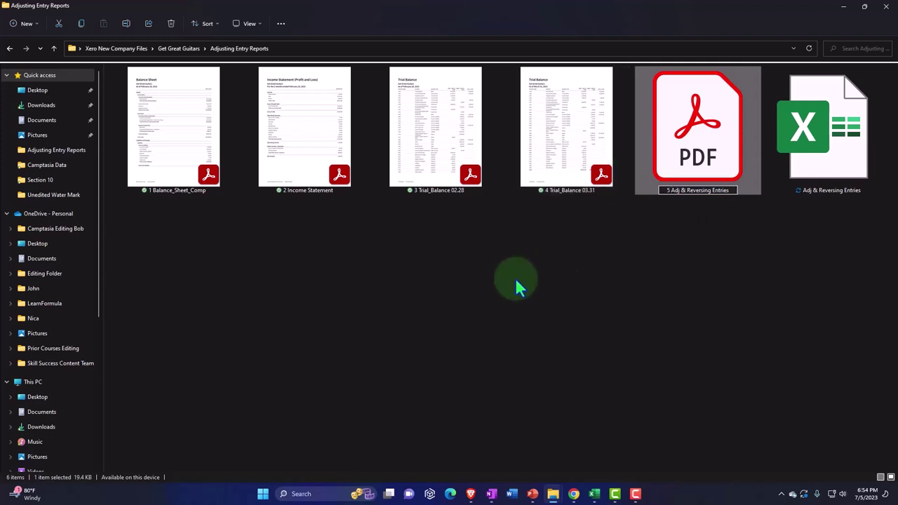
pyautogui.click(513, 282)
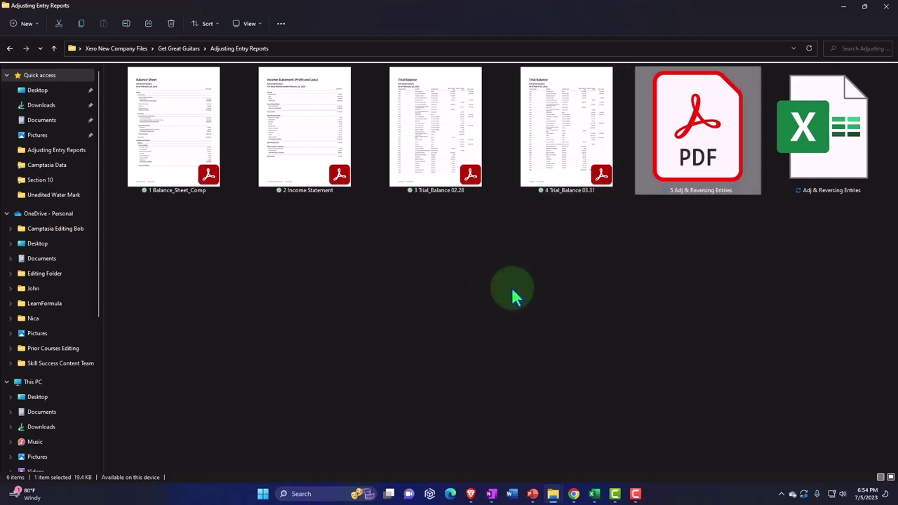
# - Create a folder named Adj Entry Reports in the current folder and move the five numbered PDFs into it
pyautogui.rightClick(329, 247)
pyautogui.moveTo(359, 317)
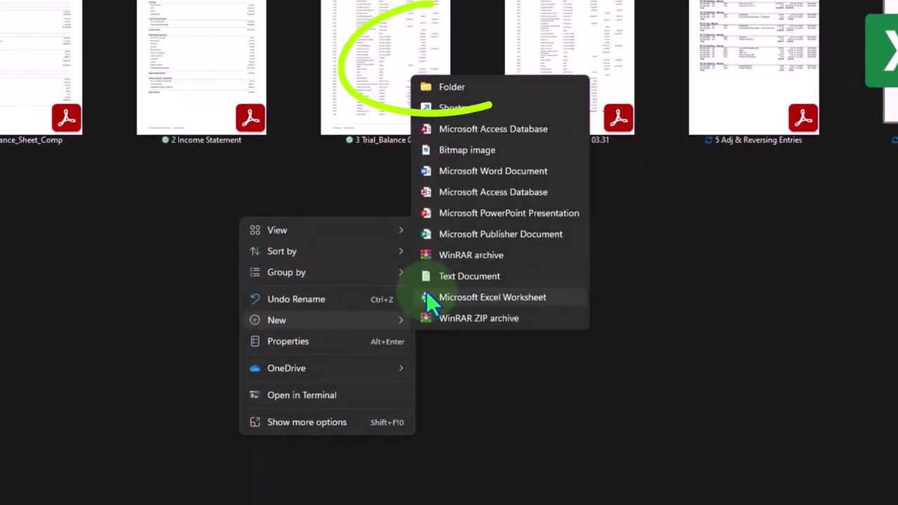
pyautogui.click(441, 86)
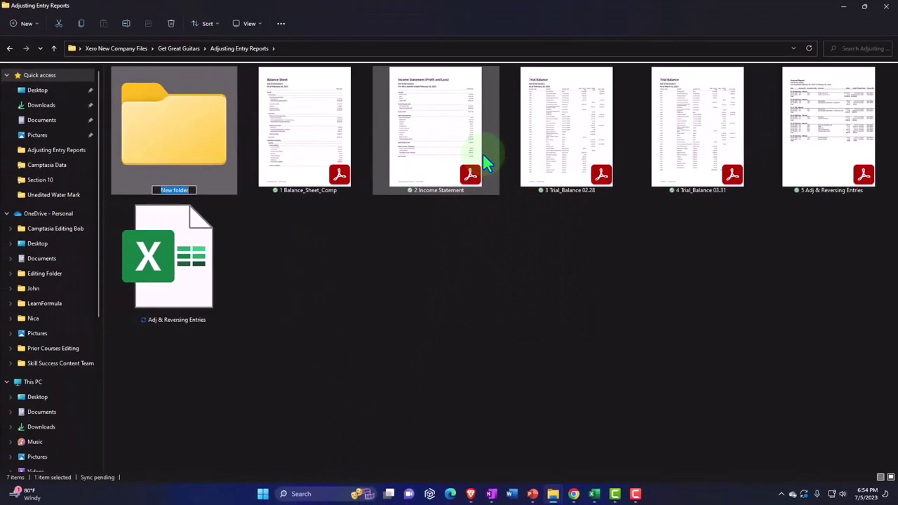
pyautogui.write('Adj Entry Report')
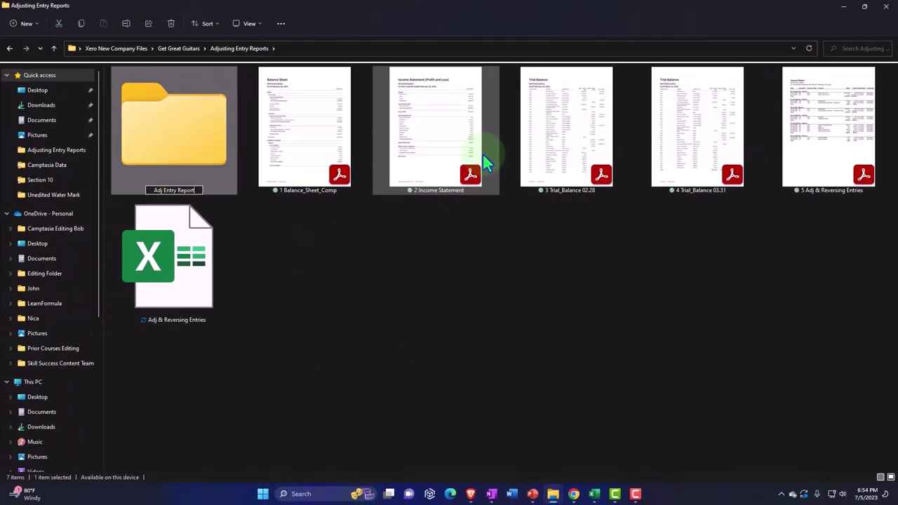
pyautogui.write('s')
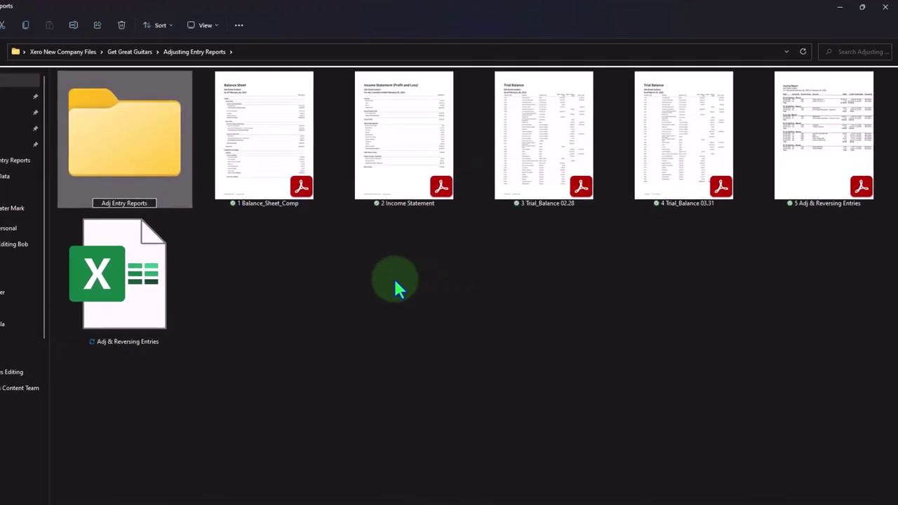
pyautogui.moveTo(268, 271); pyautogui.dragTo(107, 162)
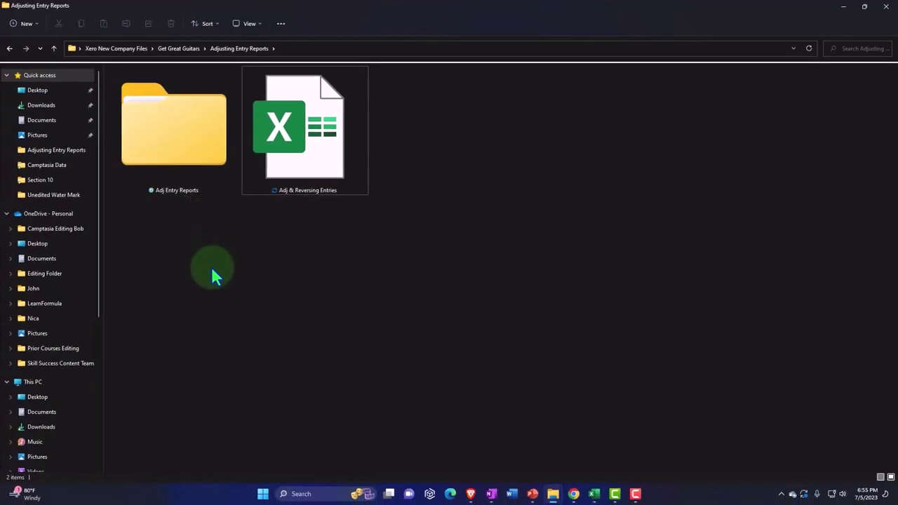
# - Compress the Adj Entry Reports folder to a ZIP file, keeping the name Adj Entry Reports
pyautogui.moveTo(202, 159)
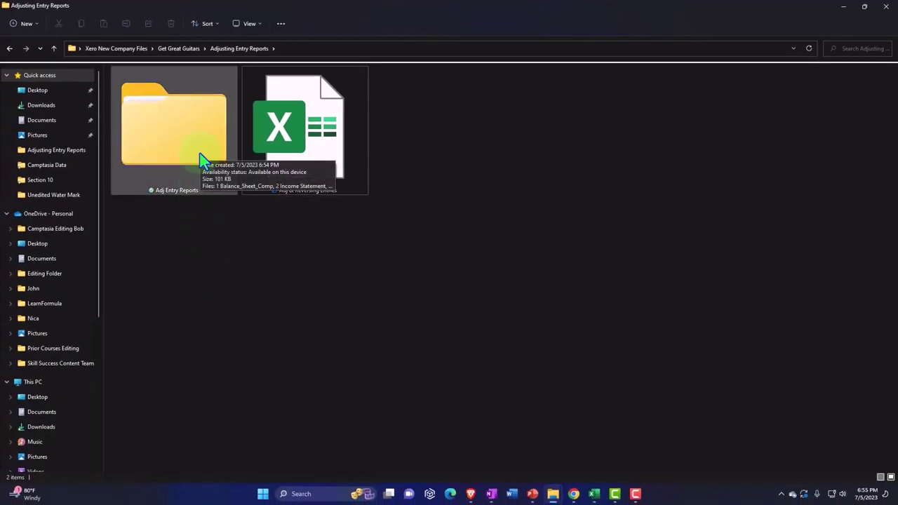
pyautogui.click(197, 133)
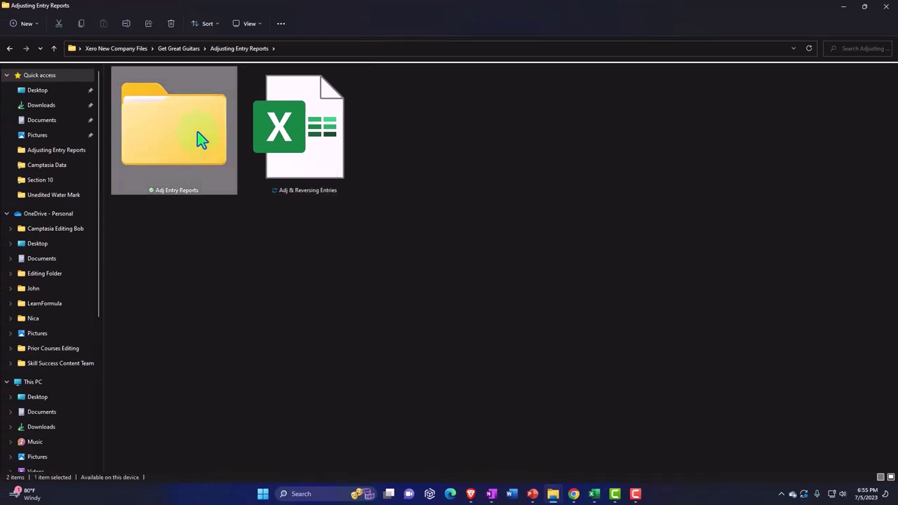
pyautogui.rightClick(198, 132)
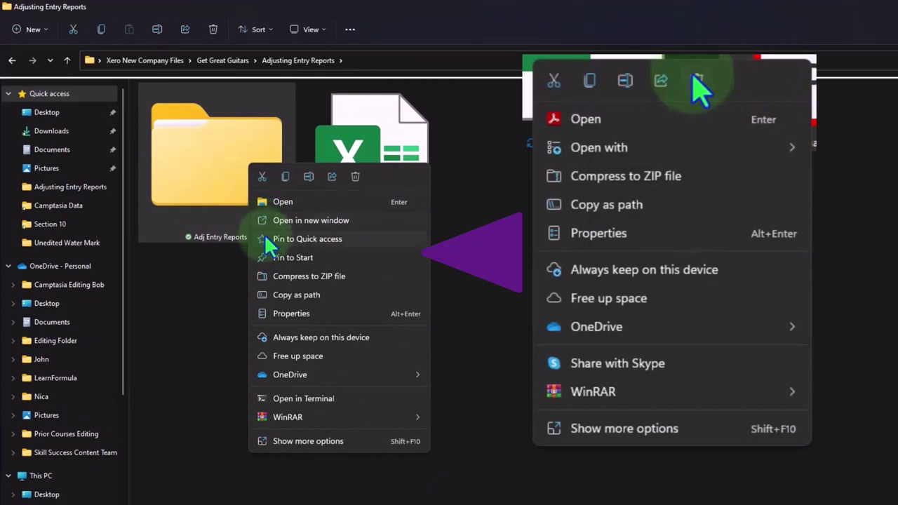
pyautogui.click(309, 274)
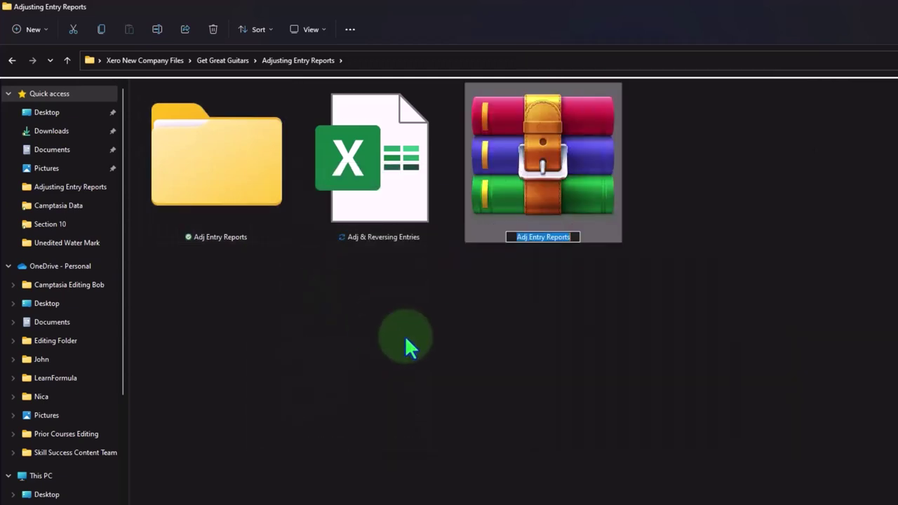
pyautogui.press('Return')
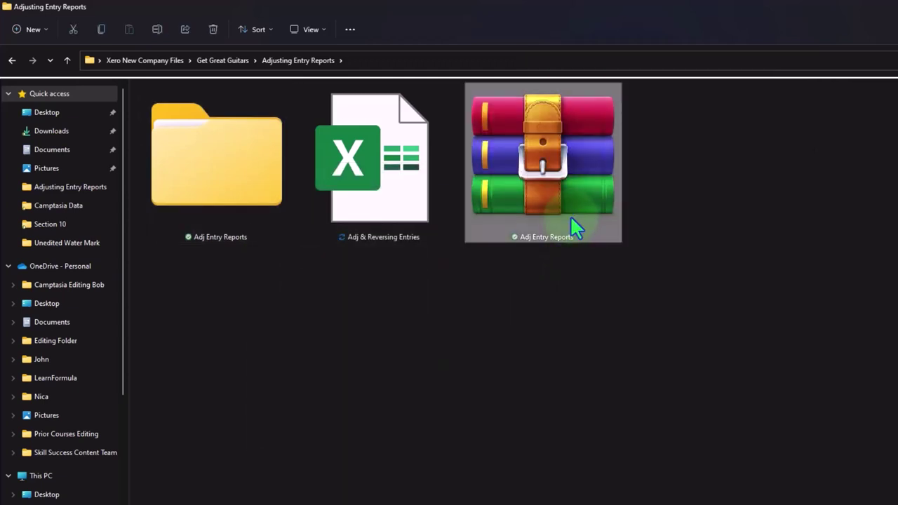